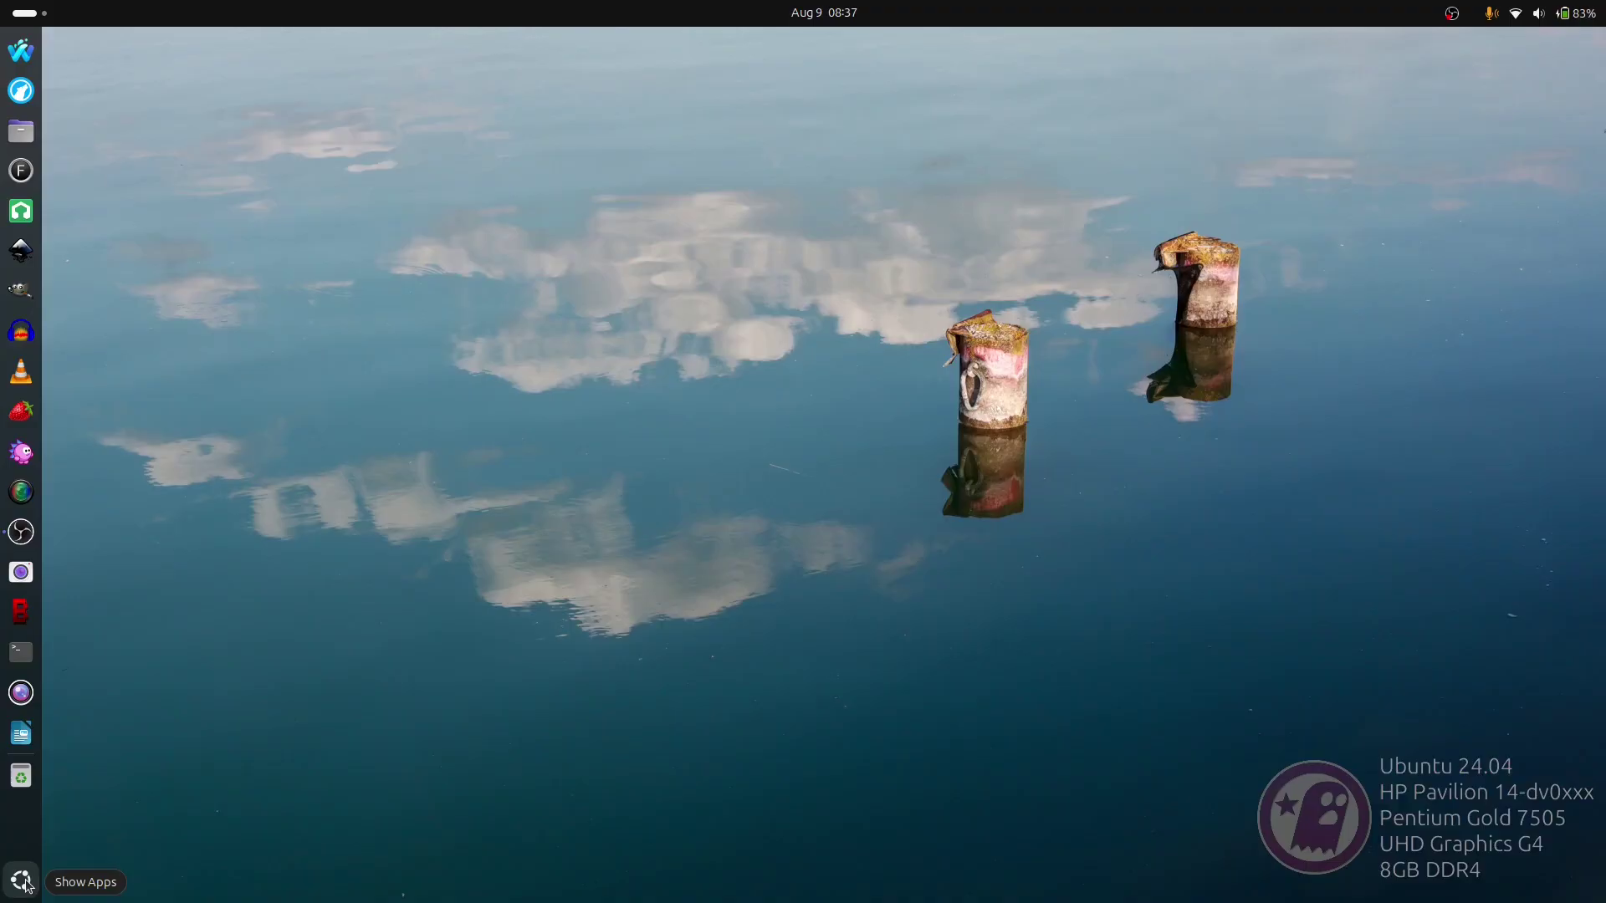
# Step: Check for system updates with Software Updater, then dismiss its partial upgrade offer without installing anything
pyautogui.click(24, 882)
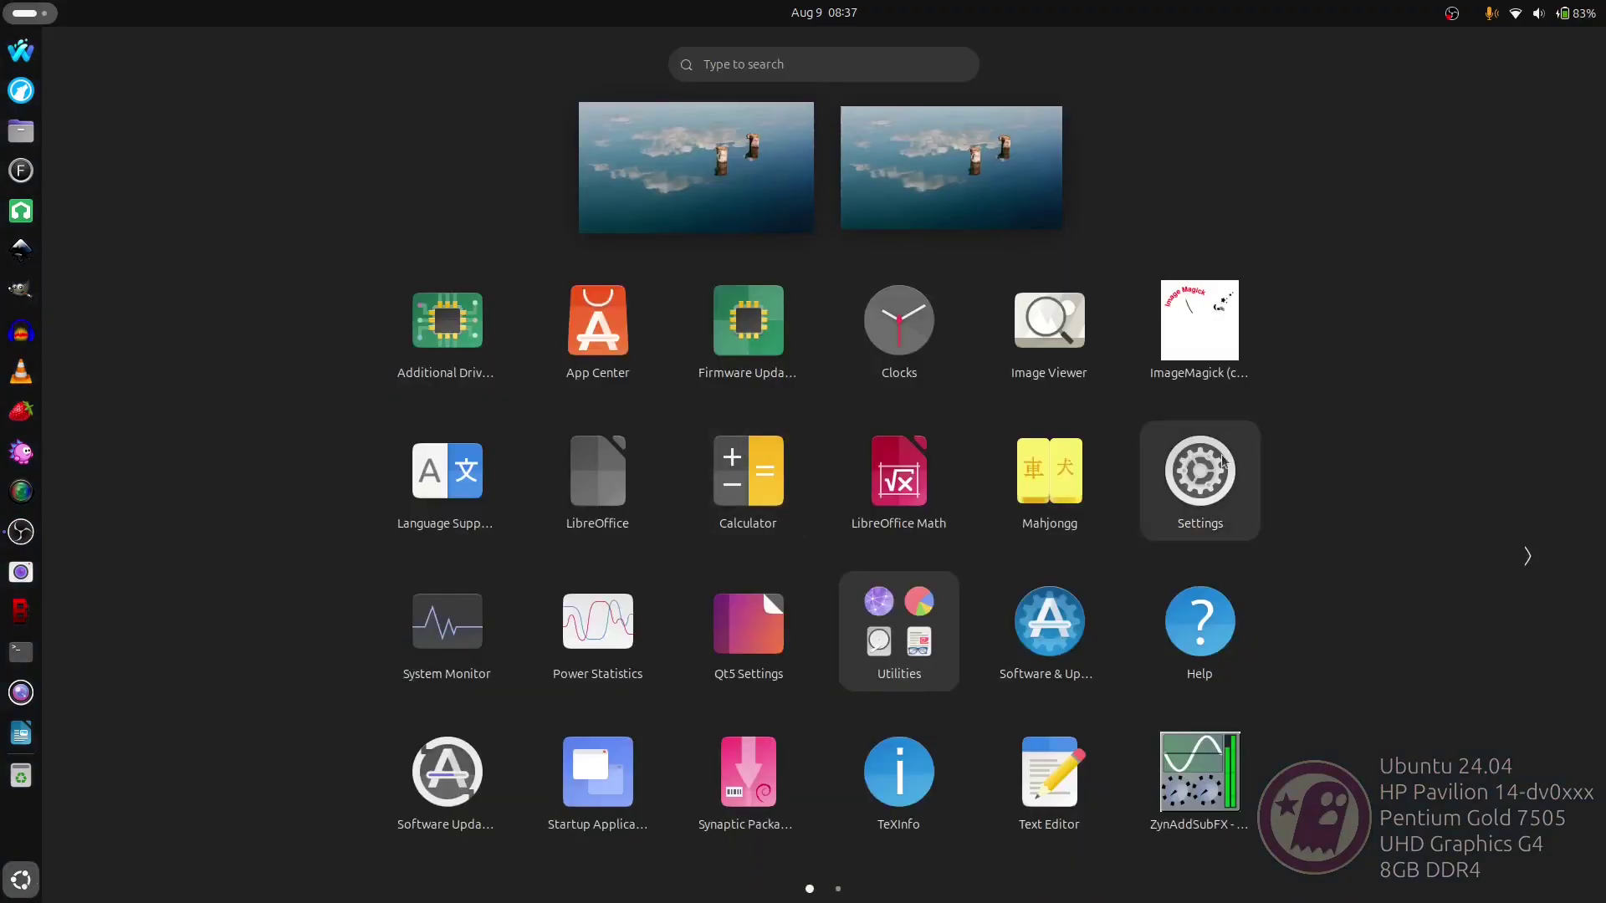
pyautogui.click(446, 759)
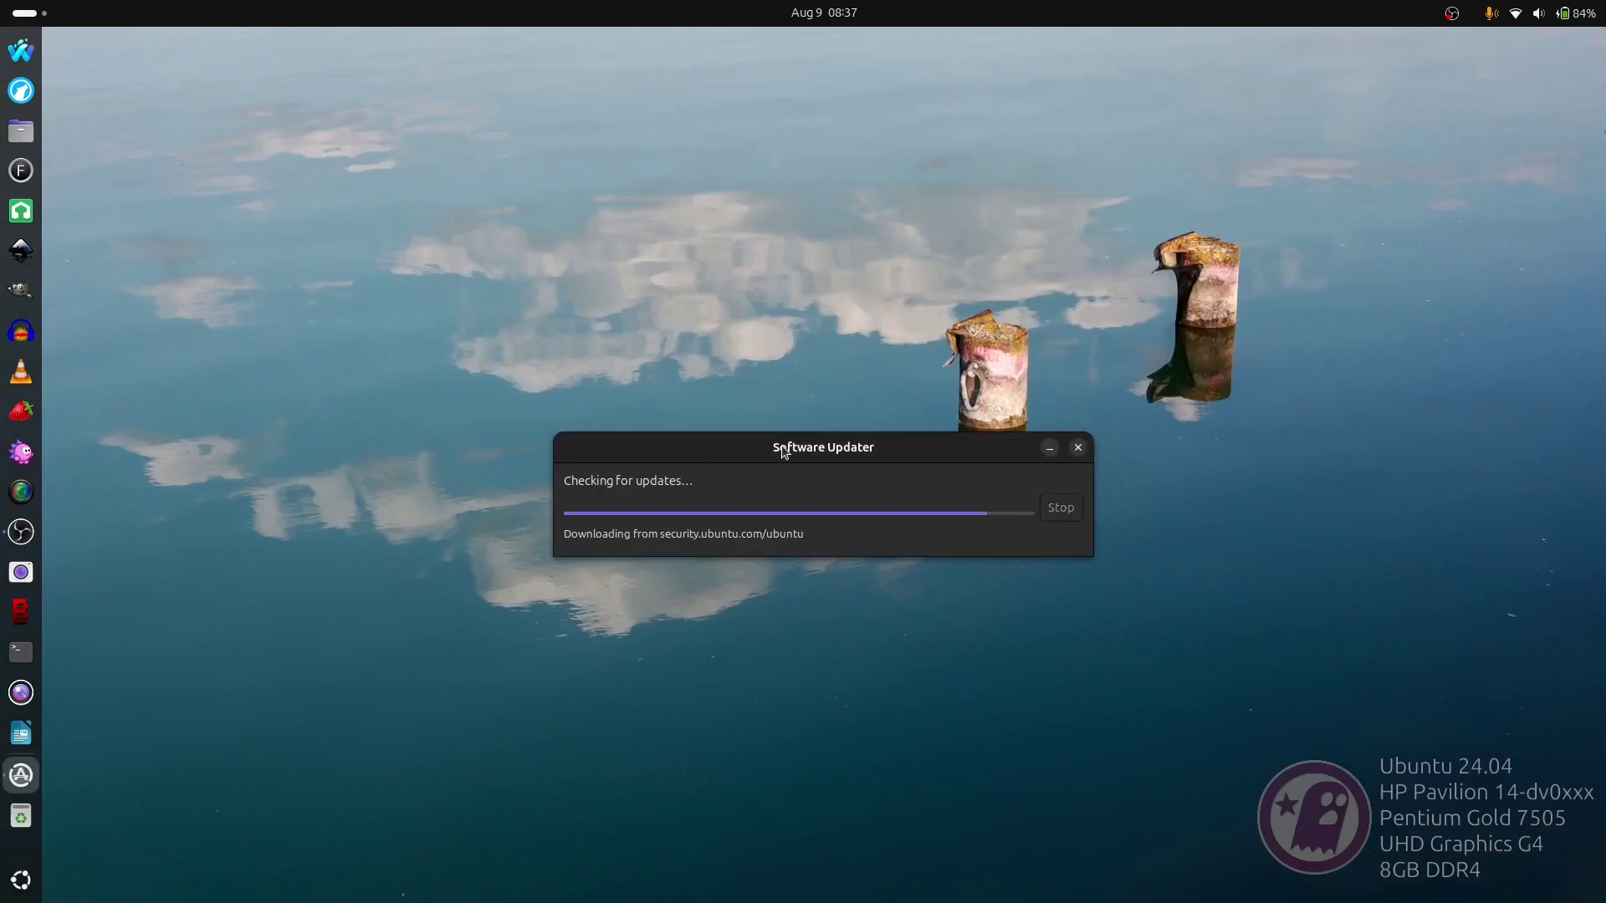
pyautogui.moveTo(781, 447); pyautogui.dragTo(742, 276)
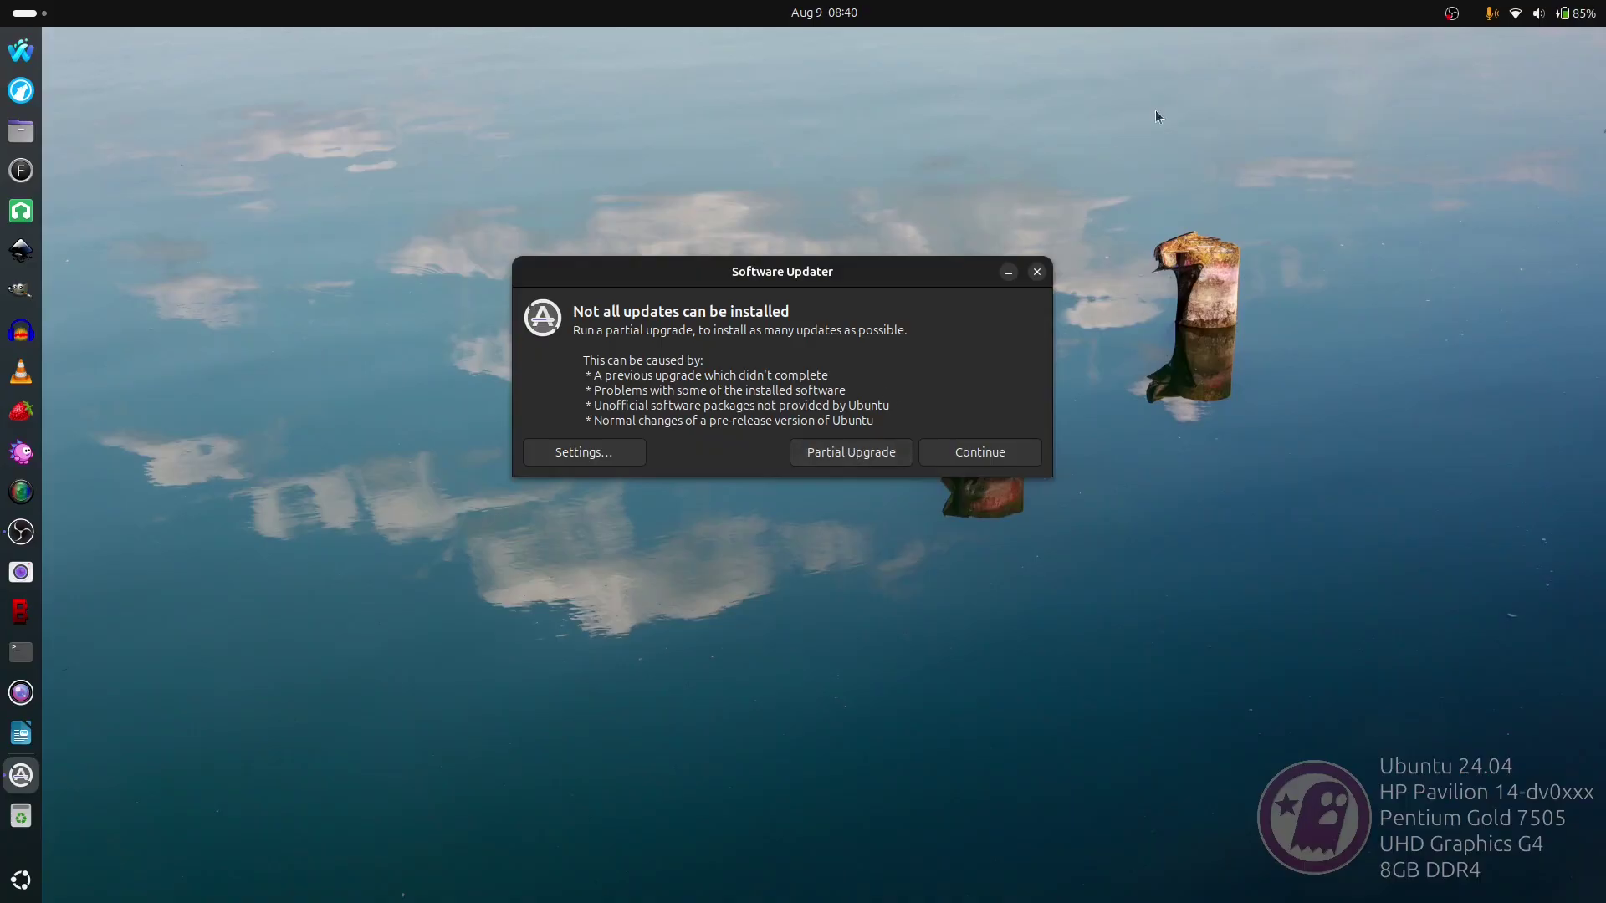
pyautogui.click(1037, 272)
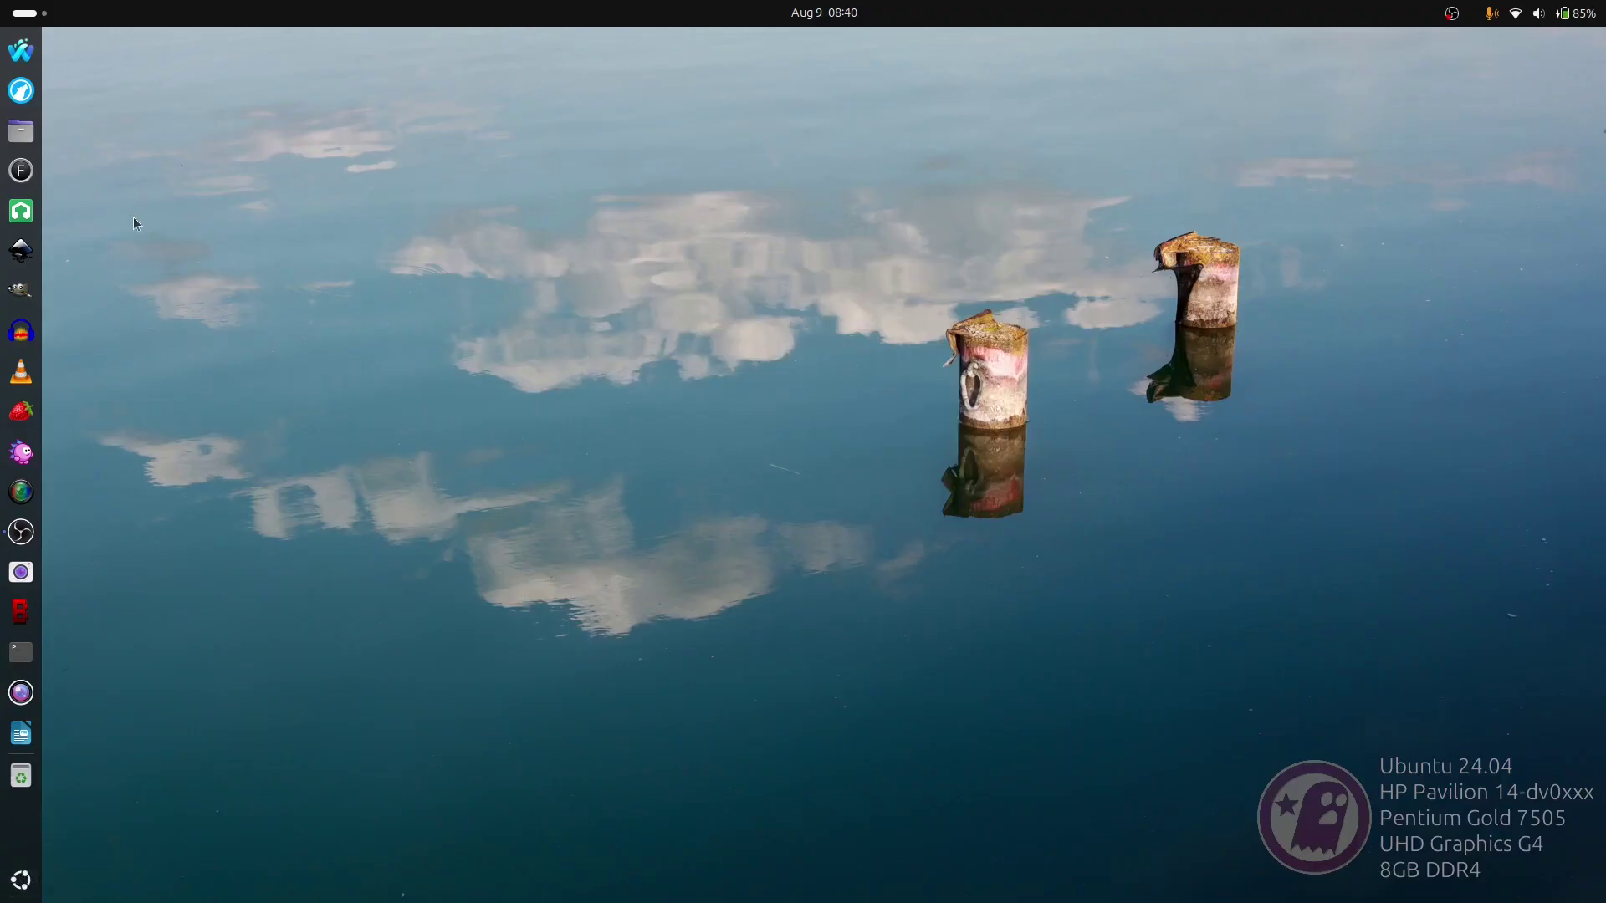
# Step: Find and launch Synaptic Package Manager, entering the account password to authenticate
pyautogui.click(29, 16)
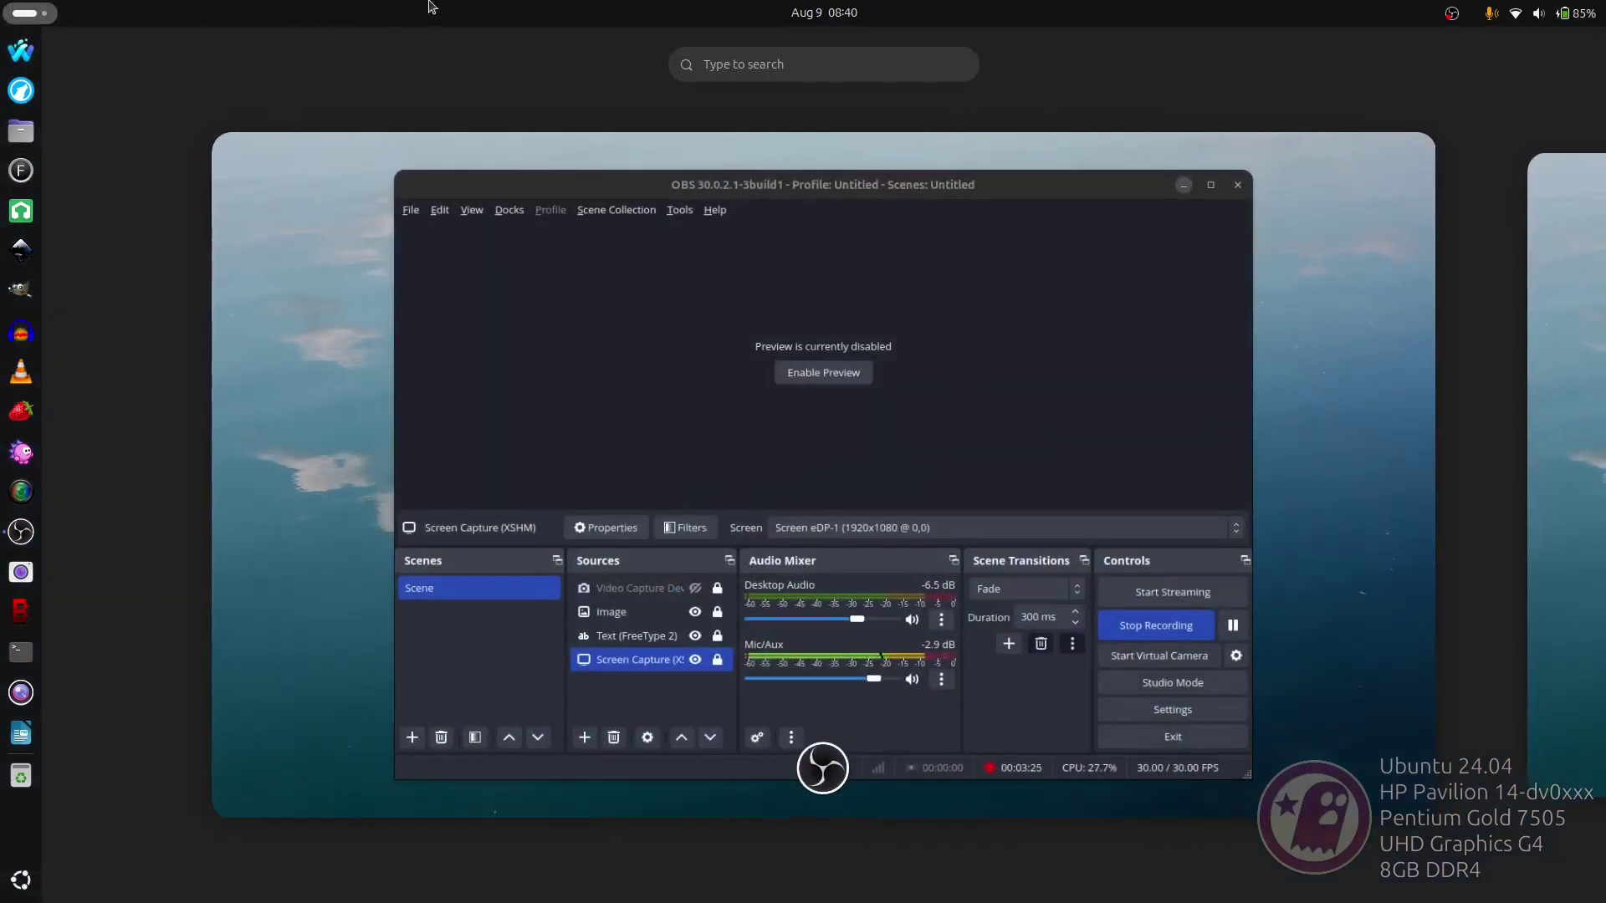
pyautogui.click(828, 66)
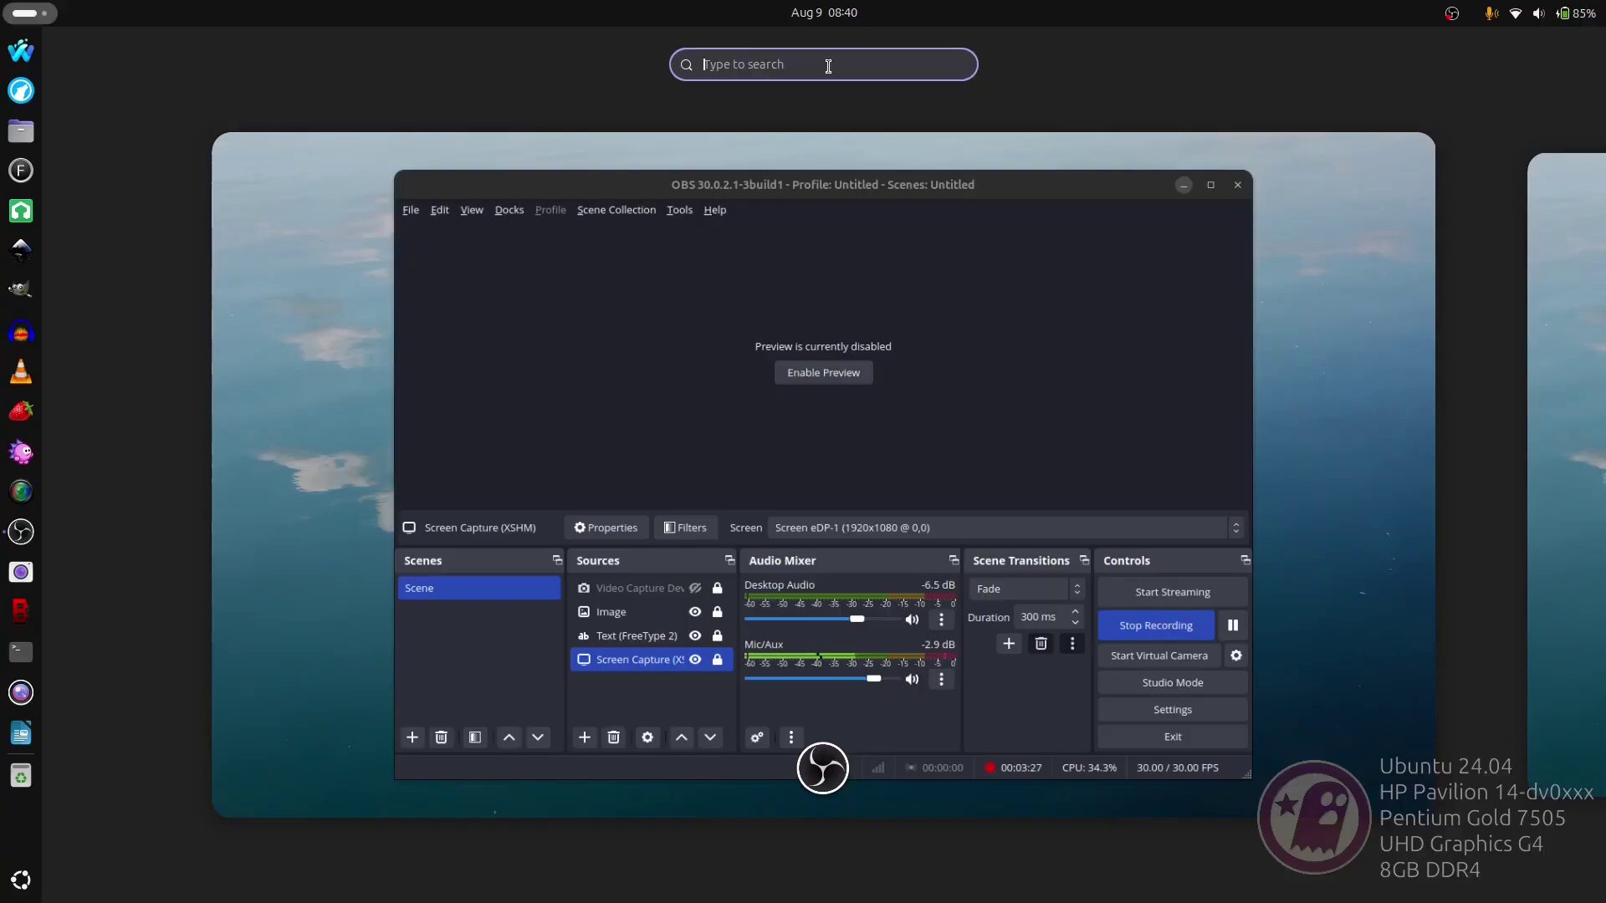
pyautogui.write('syna')
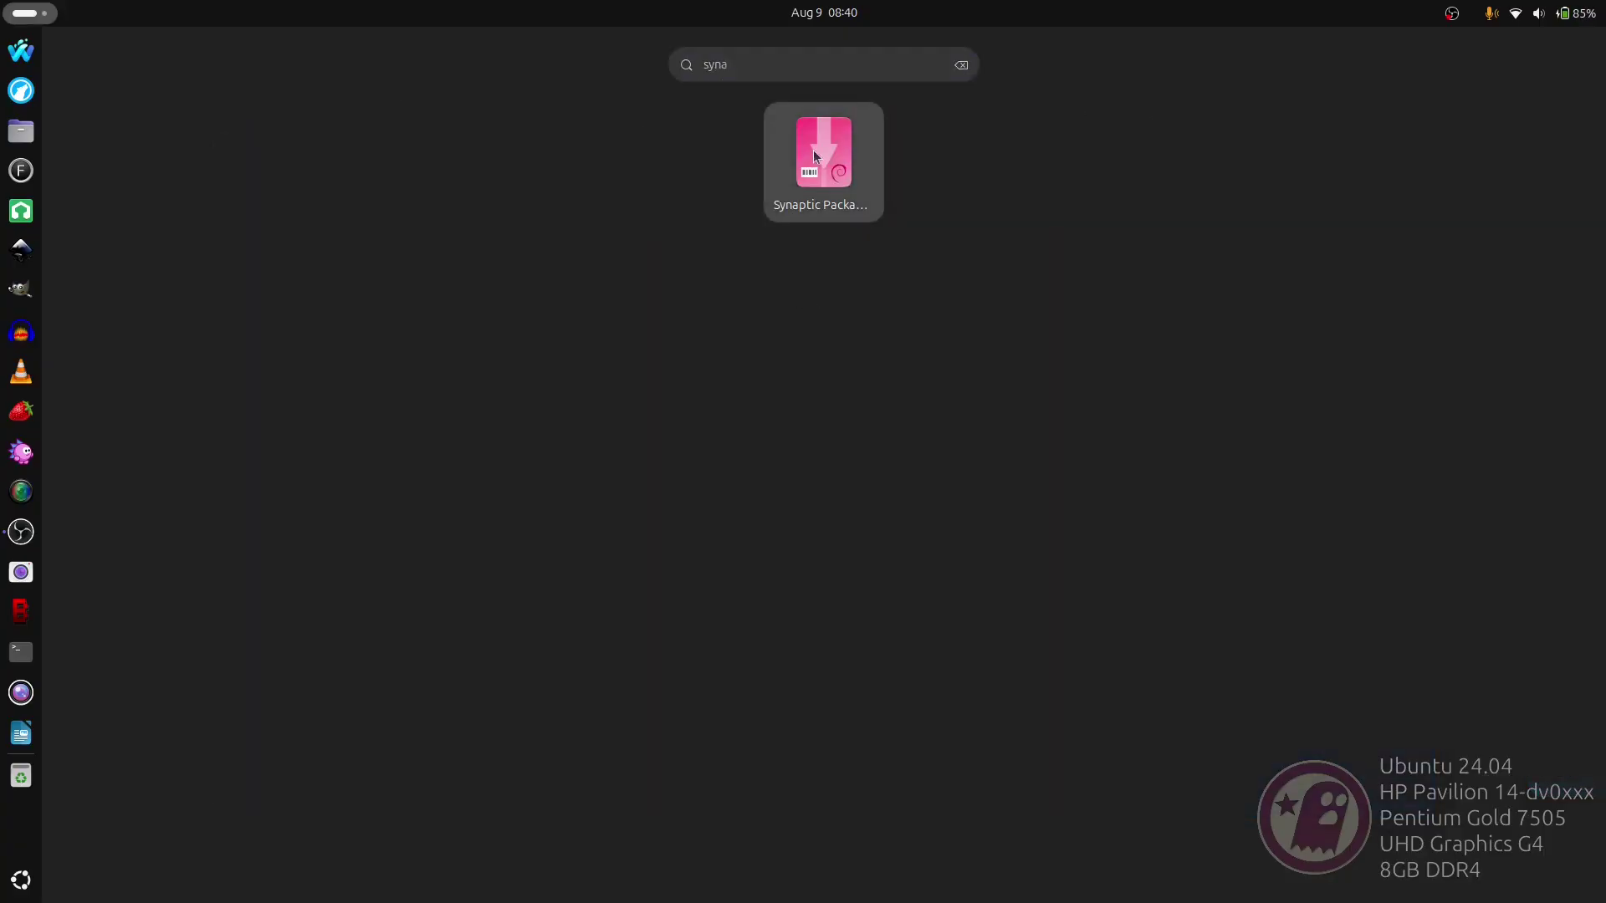
pyautogui.click(813, 151)
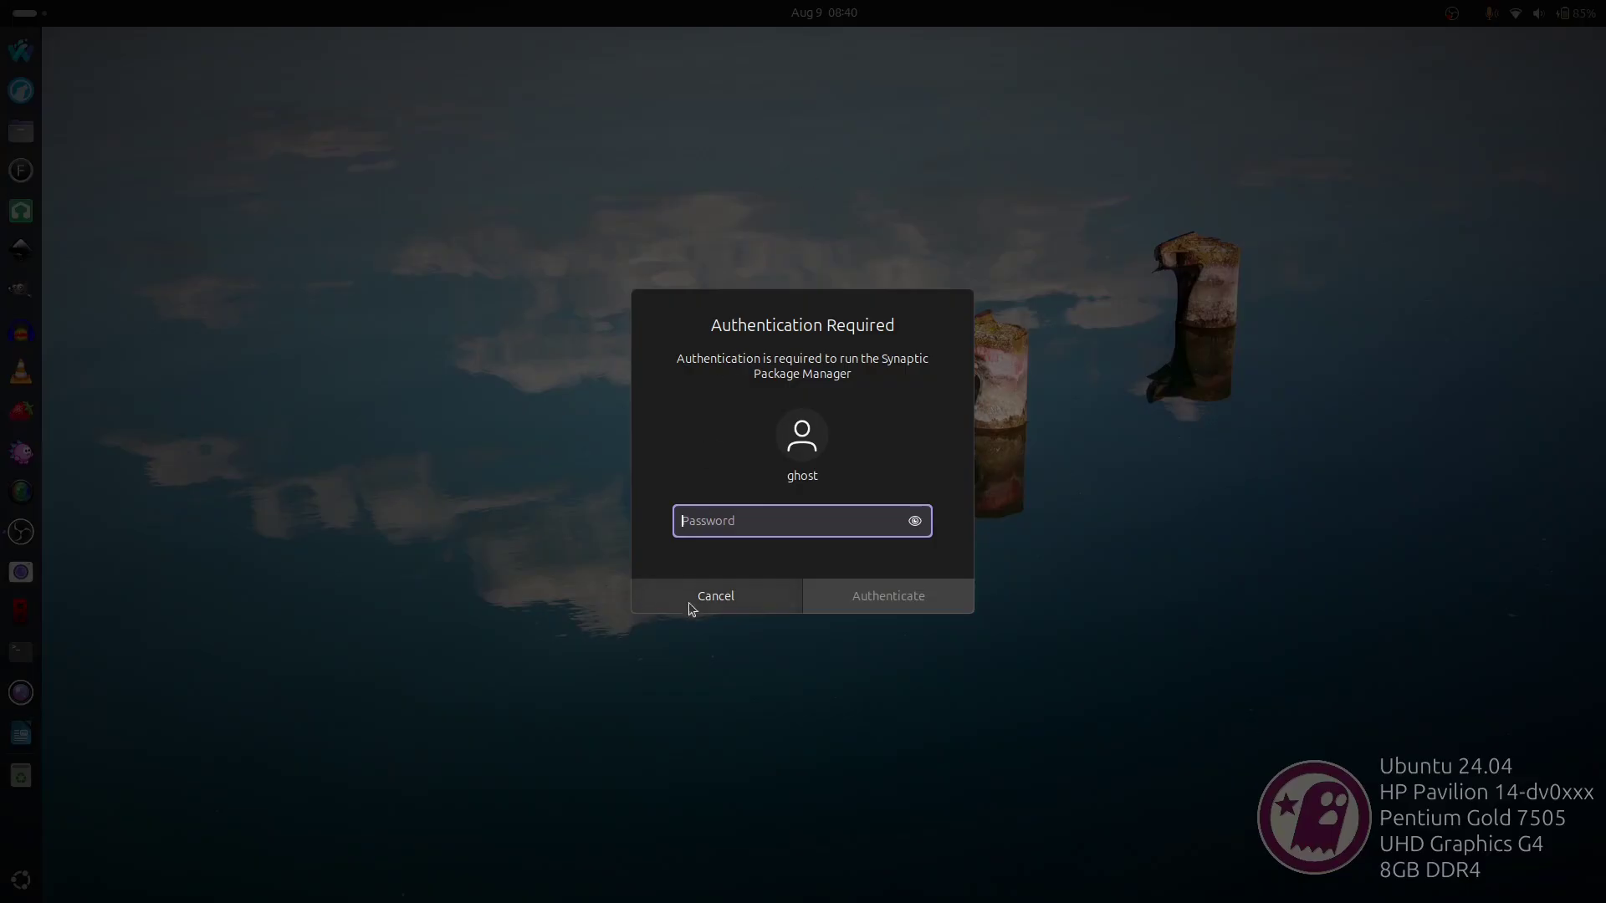
pyautogui.write('•••')
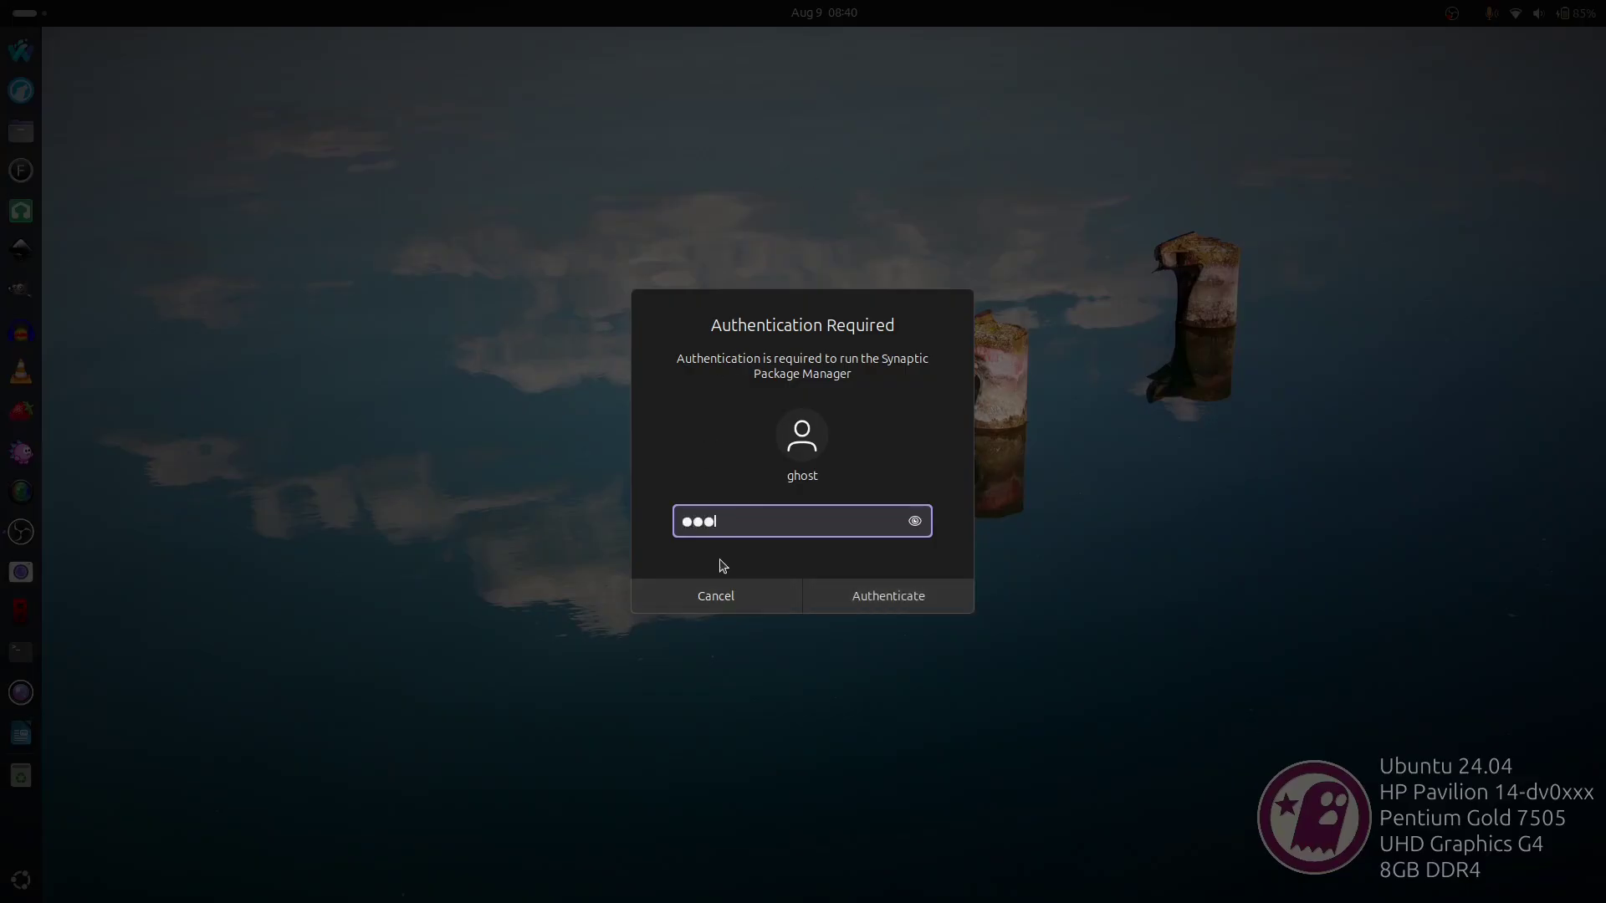
pyautogui.press('Return')
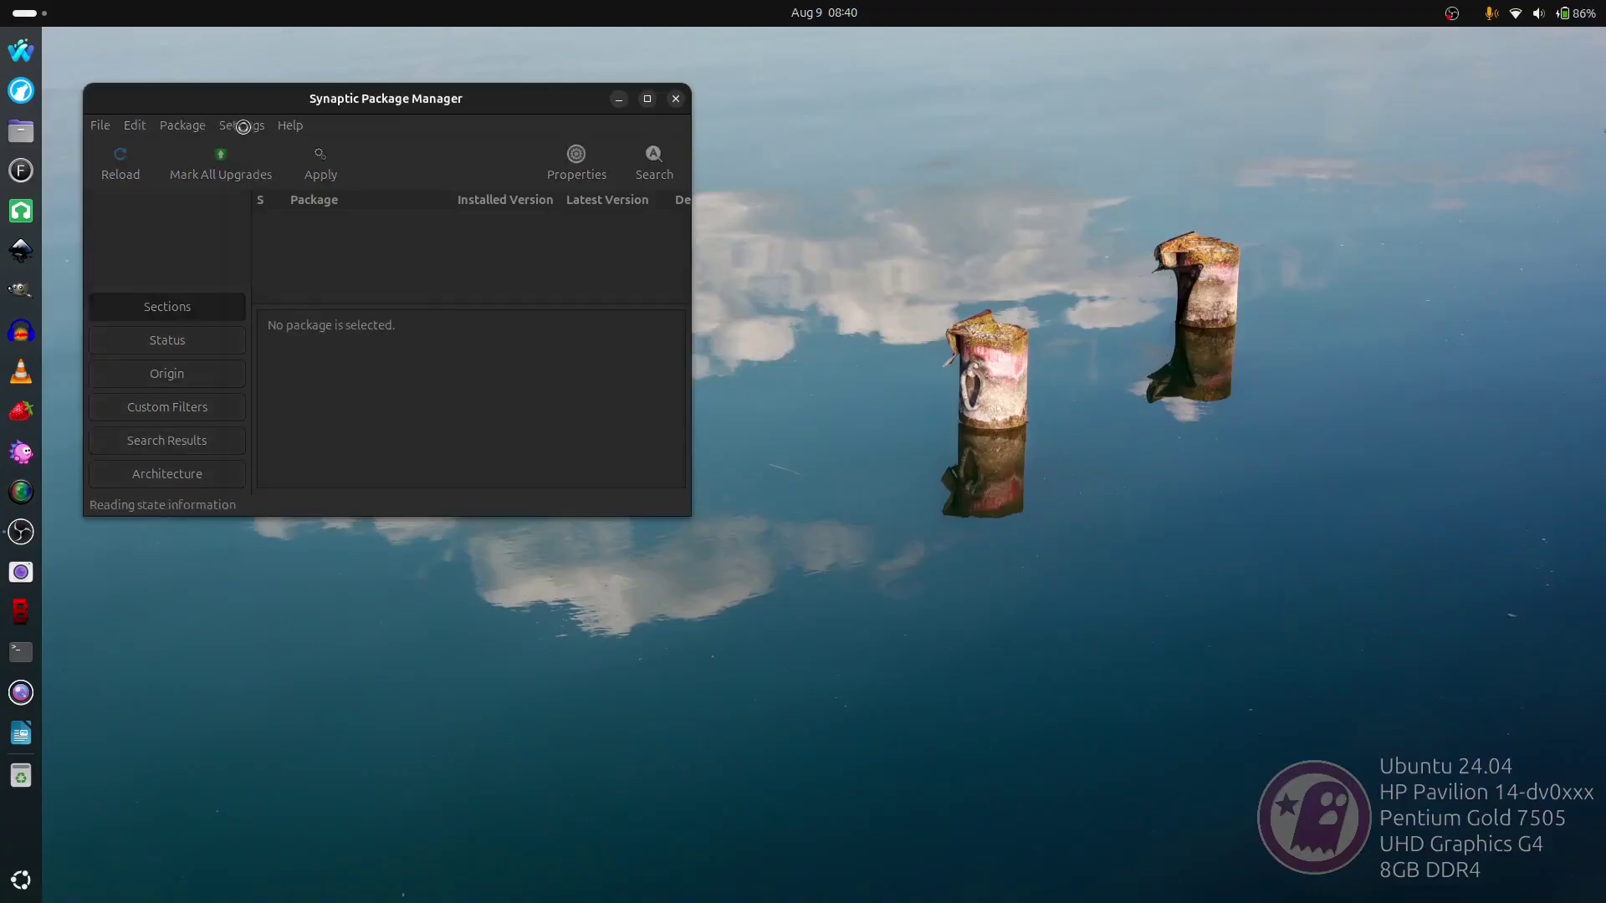
# Step: Disable the repo.librewolf.net repository in Synaptic's software sources, then reload the package information and close Synaptic
pyautogui.click(245, 127)
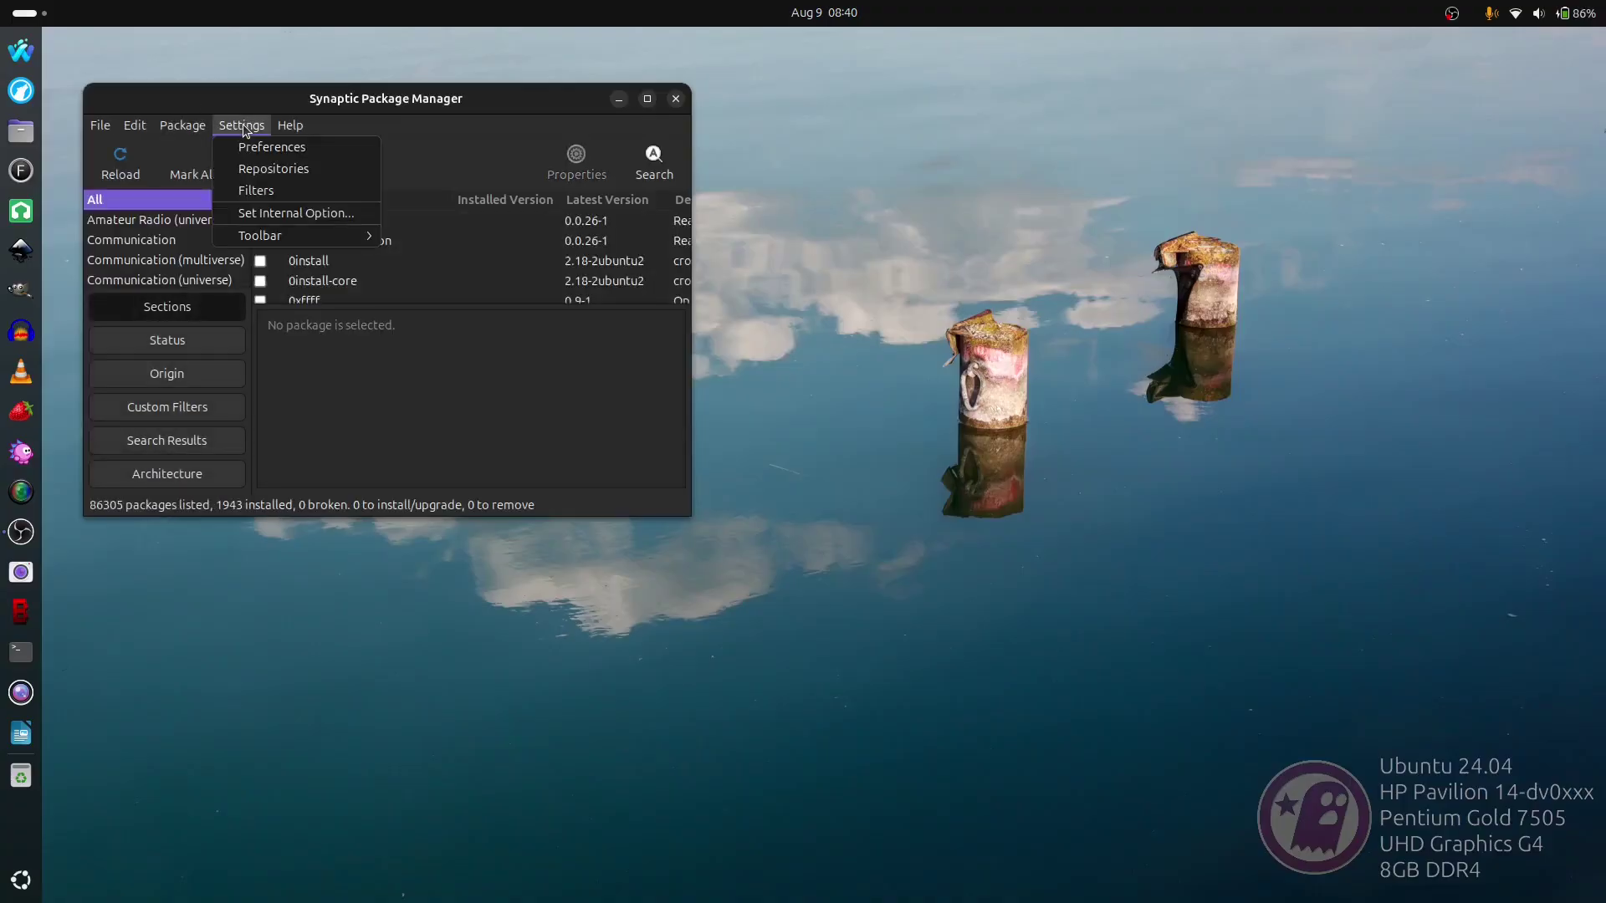
pyautogui.click(280, 174)
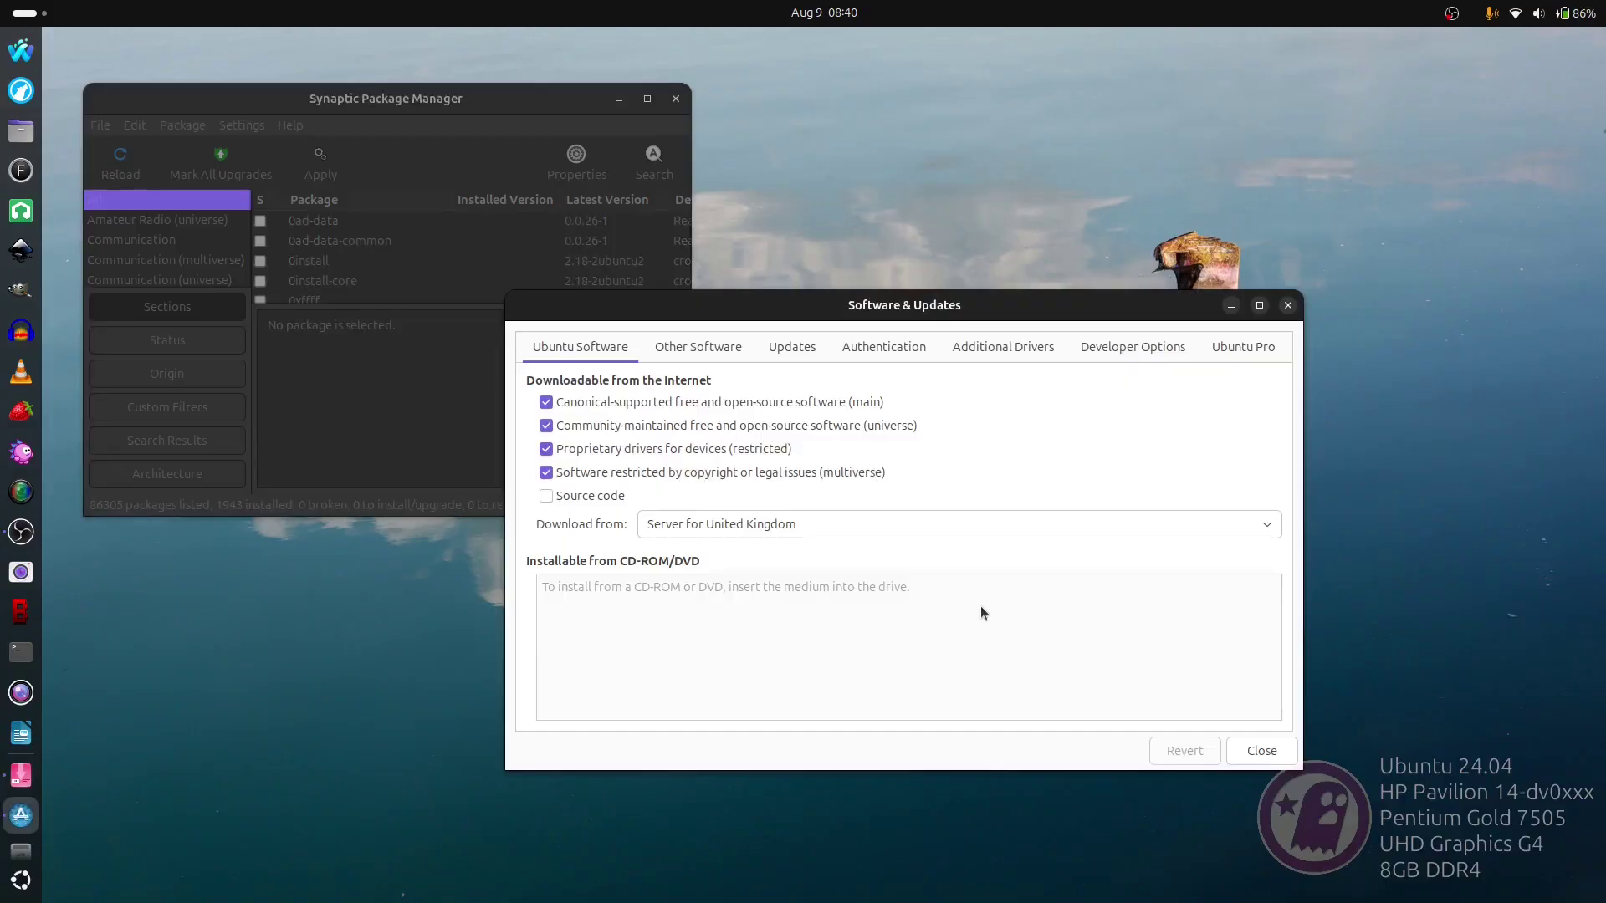
pyautogui.click(719, 346)
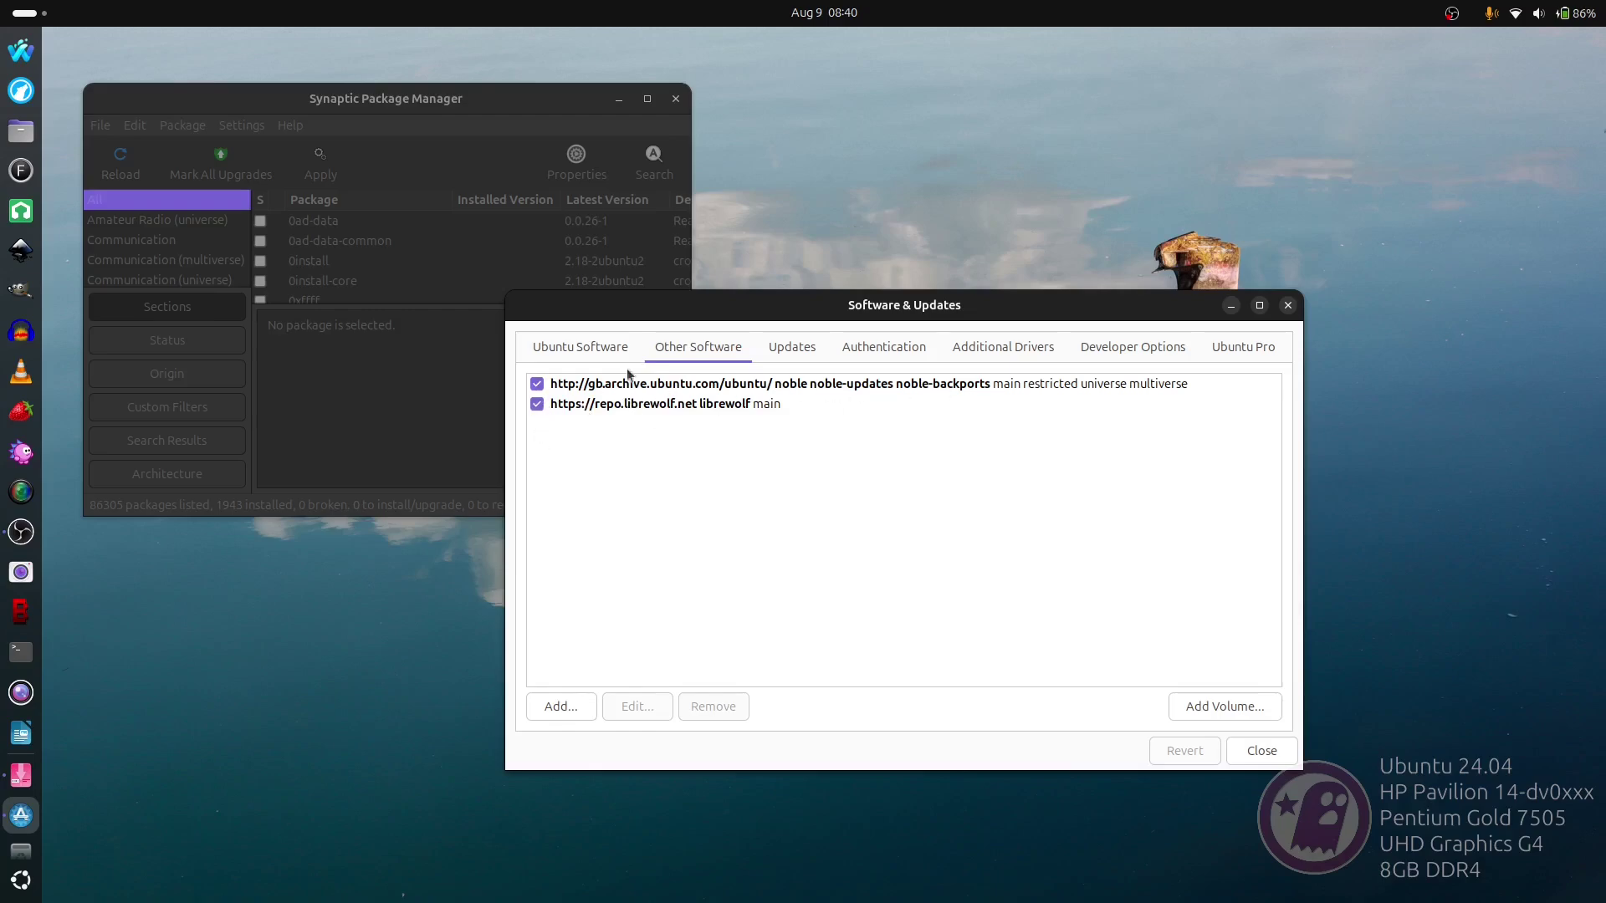
pyautogui.click(537, 404)
pyautogui.click(1261, 751)
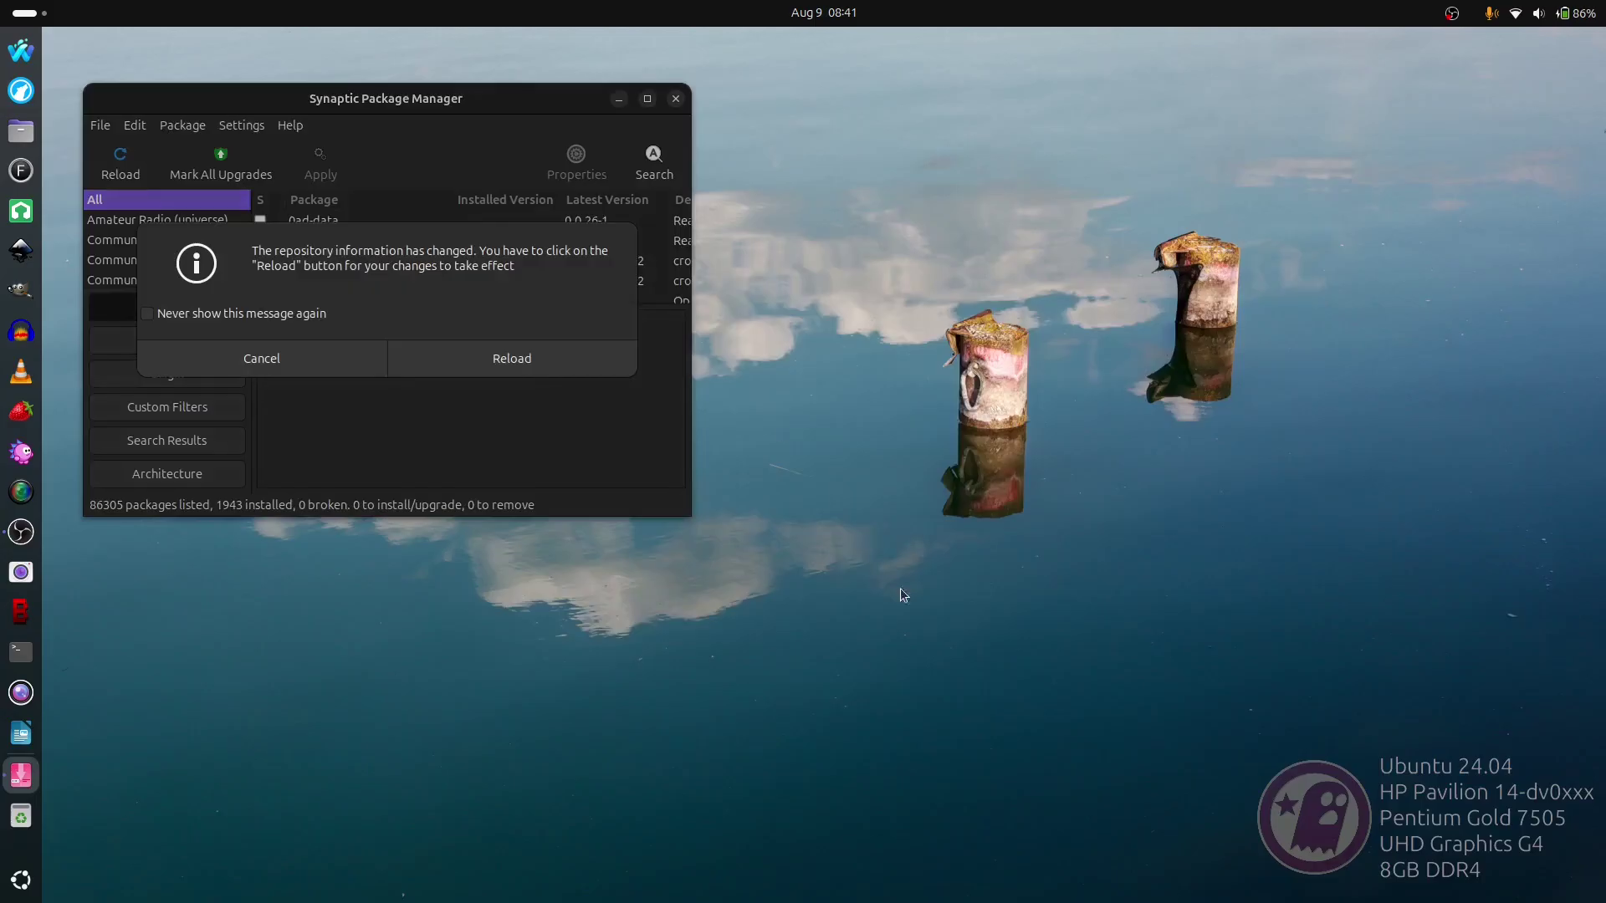
pyautogui.click(507, 359)
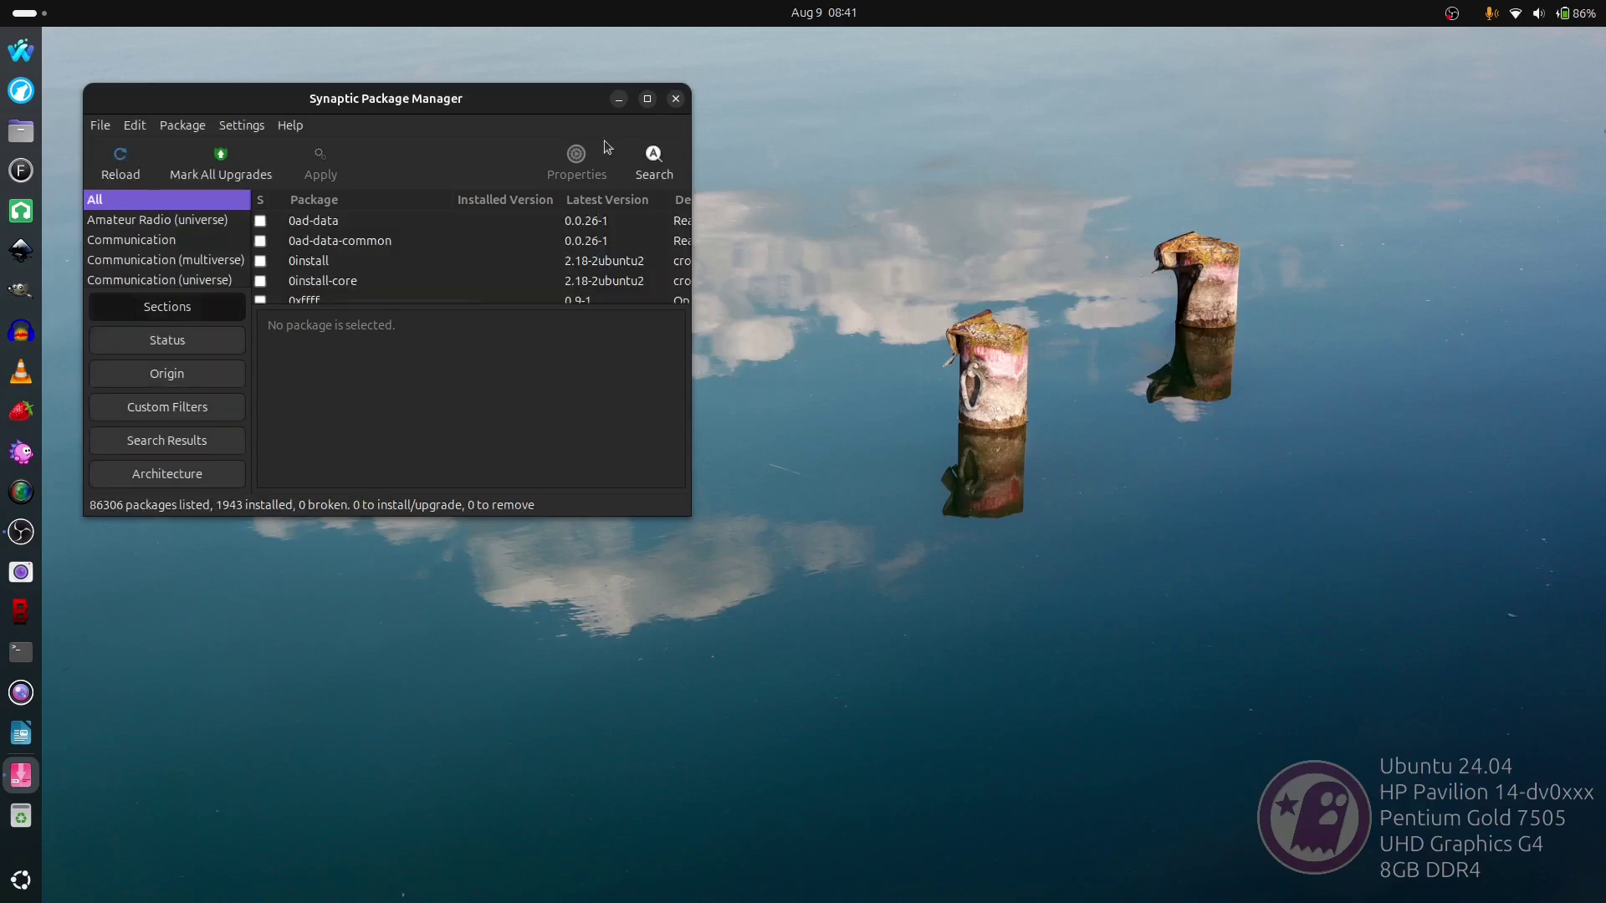
pyautogui.click(675, 99)
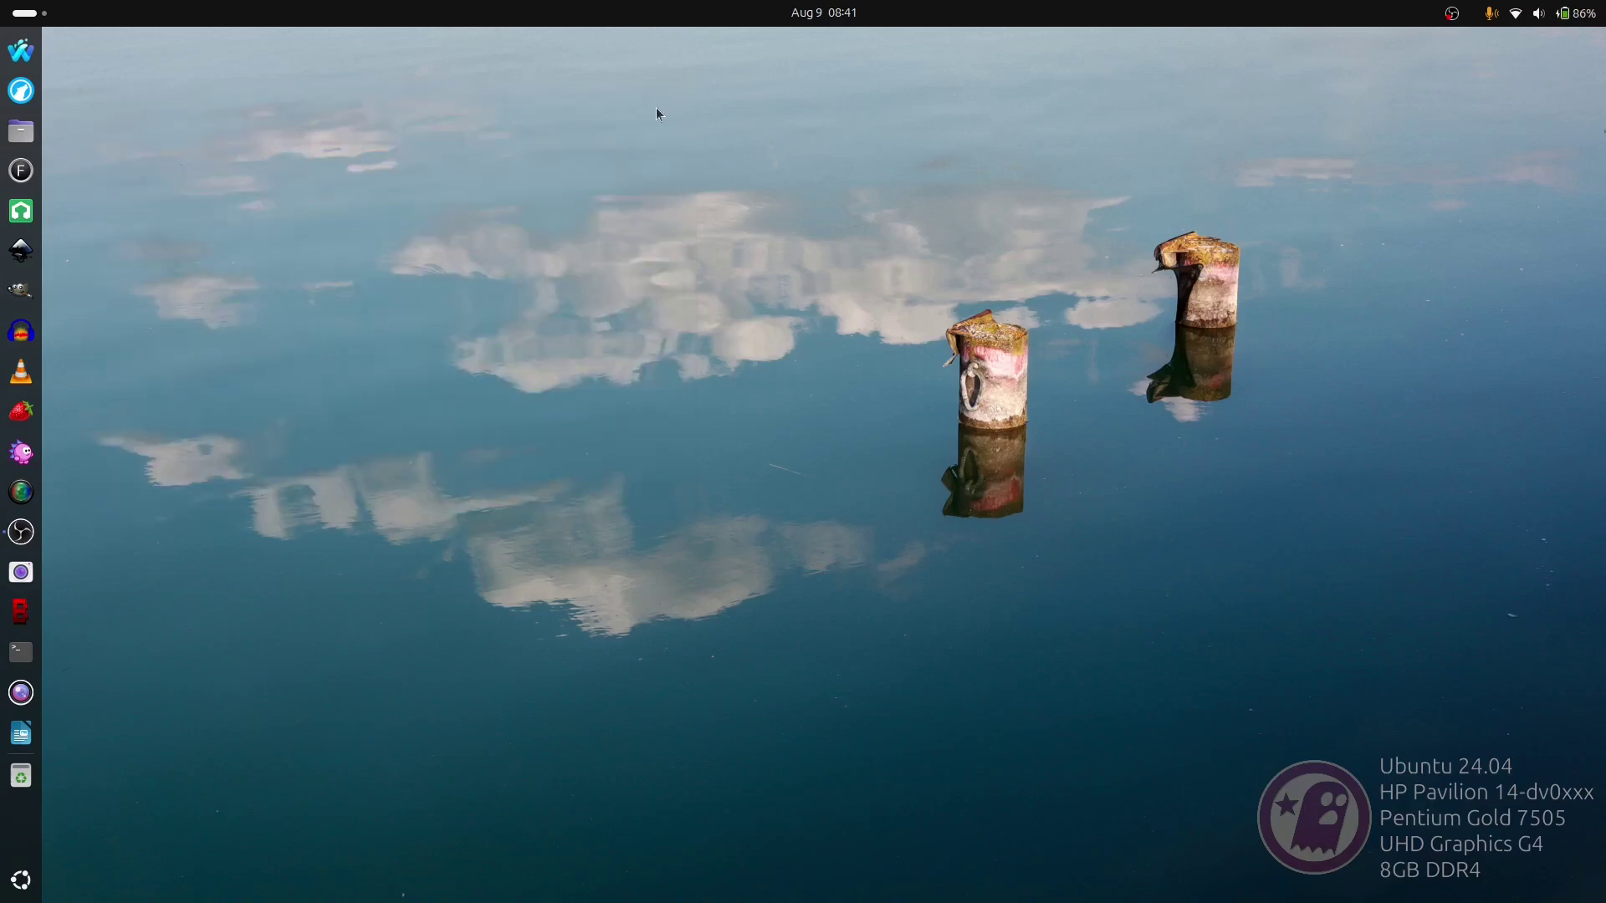
# Step: Check for updates again with Software Updater and launch the partial upgrade, authenticating with the account password
pyautogui.click(21, 879)
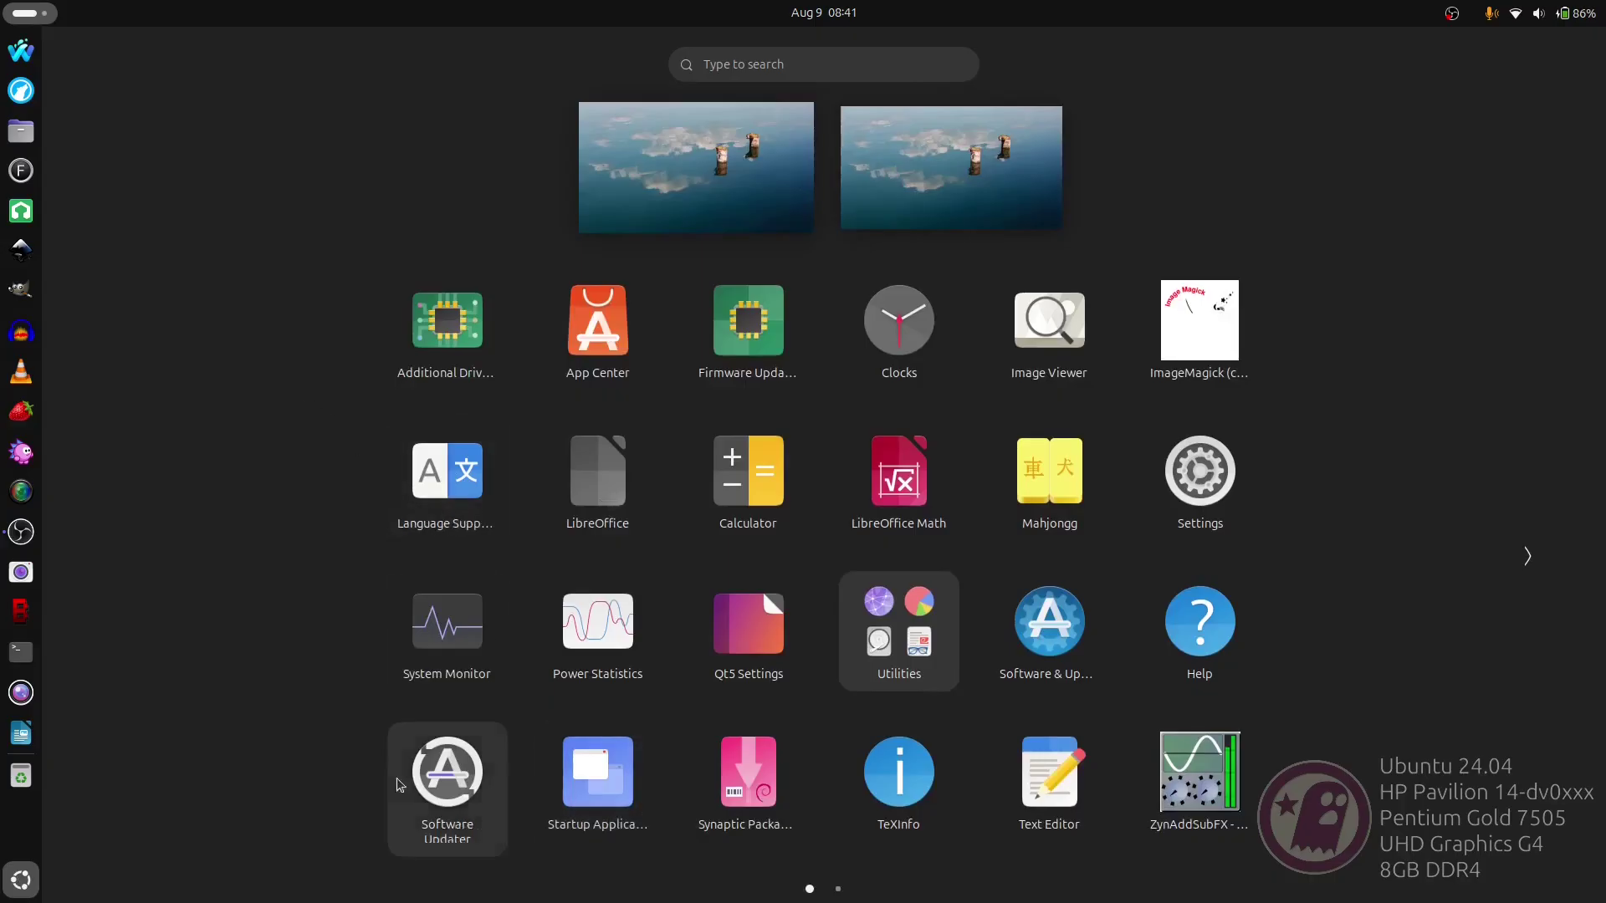
pyautogui.click(450, 782)
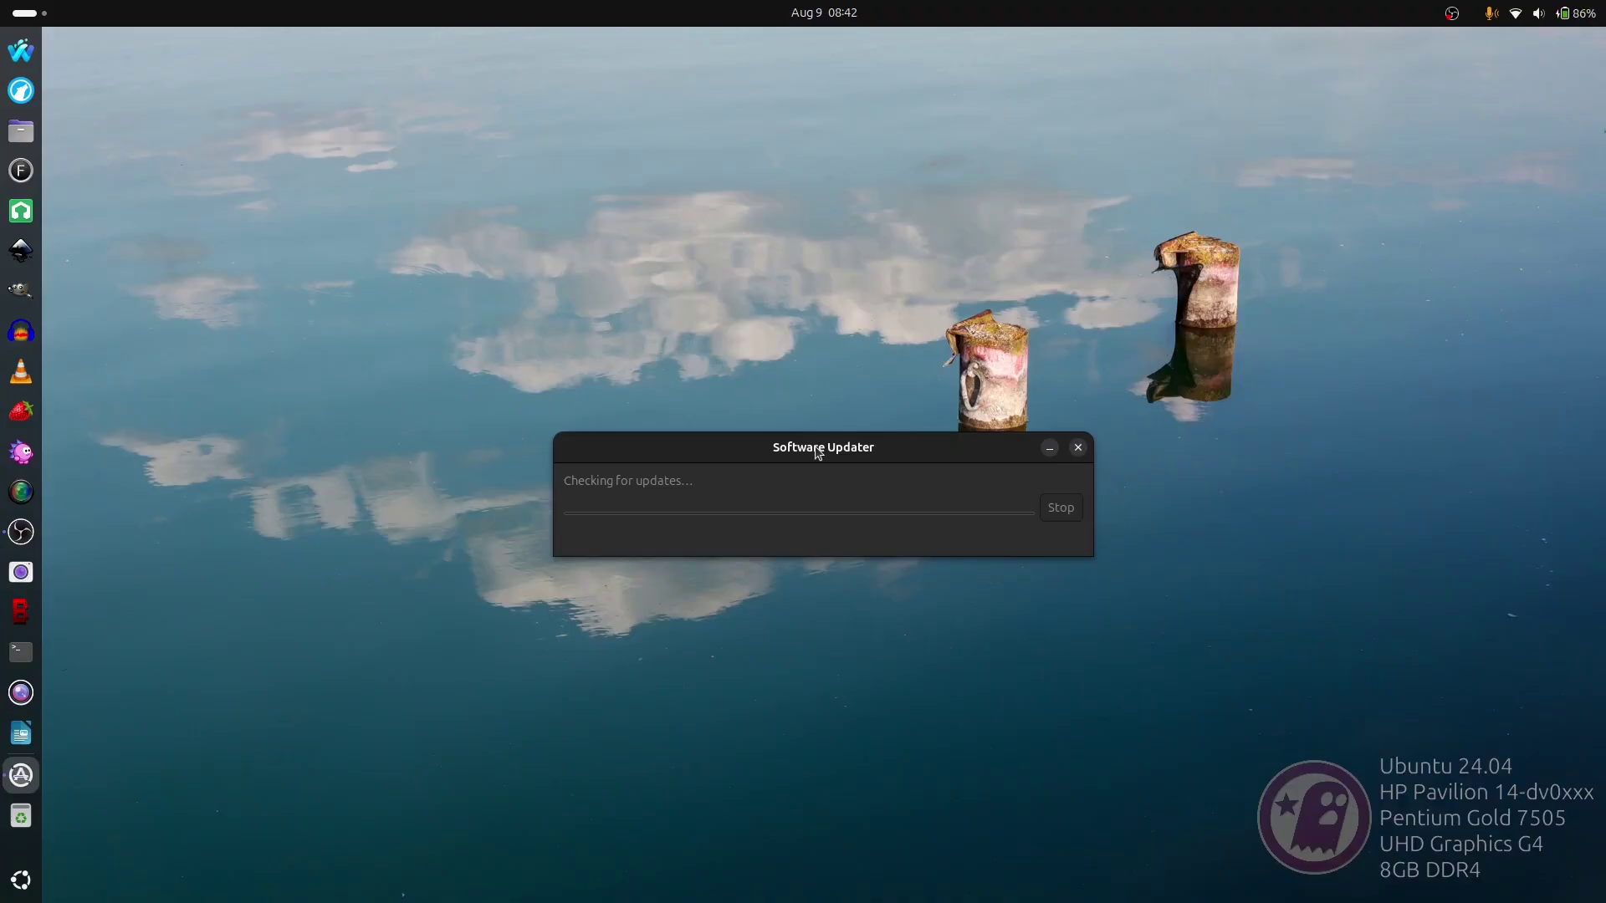
pyautogui.moveTo(818, 452); pyautogui.dragTo(802, 292)
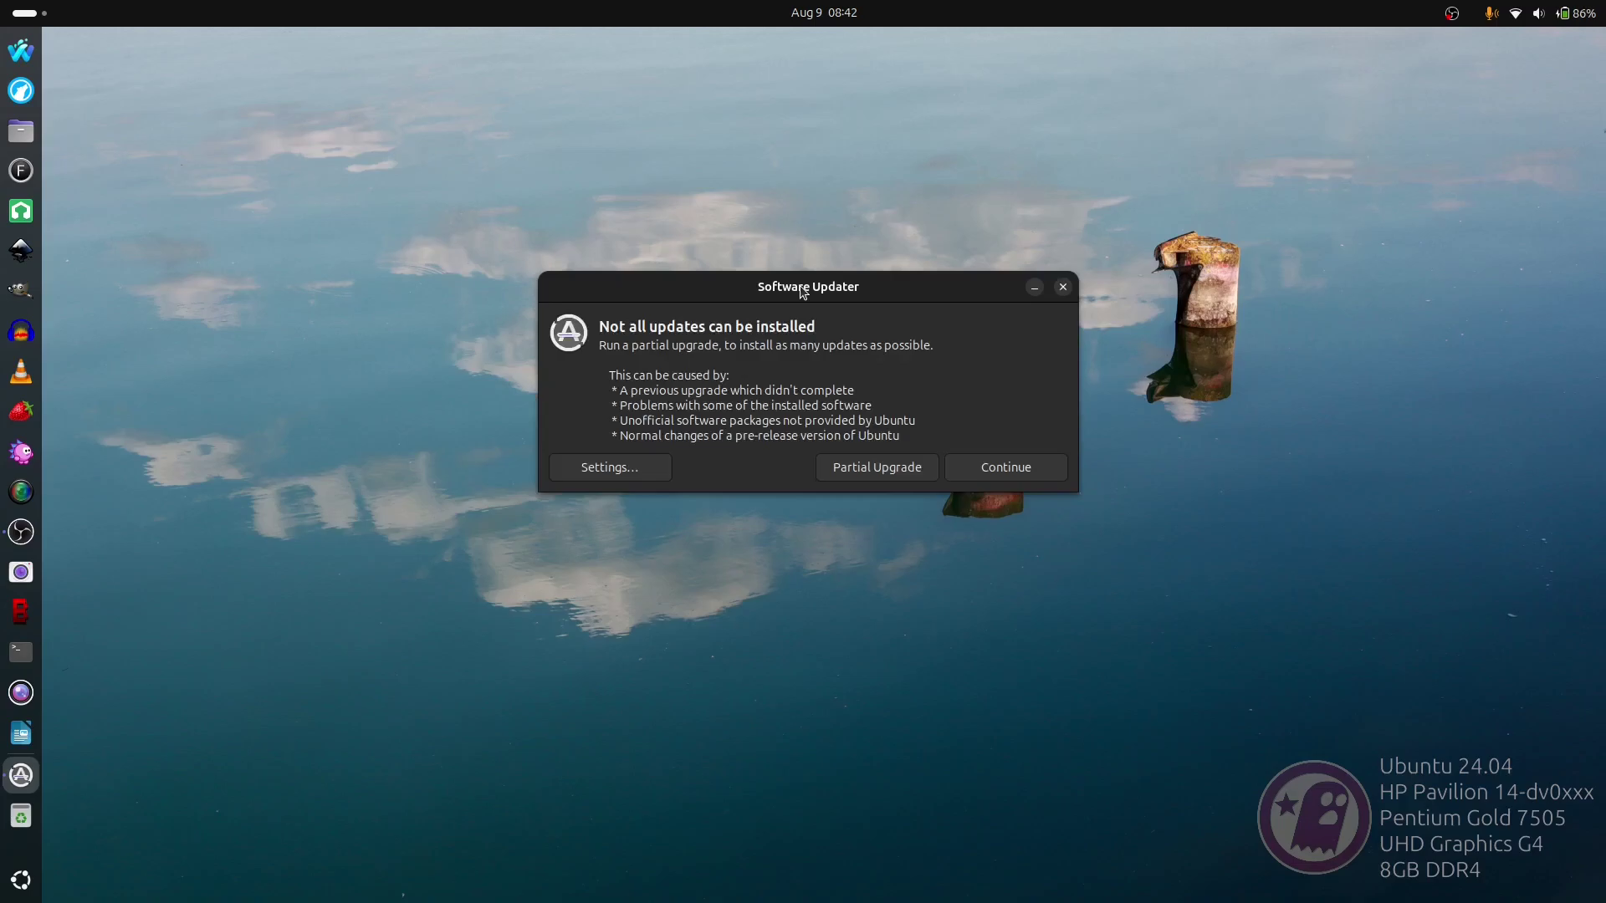
pyautogui.click(878, 467)
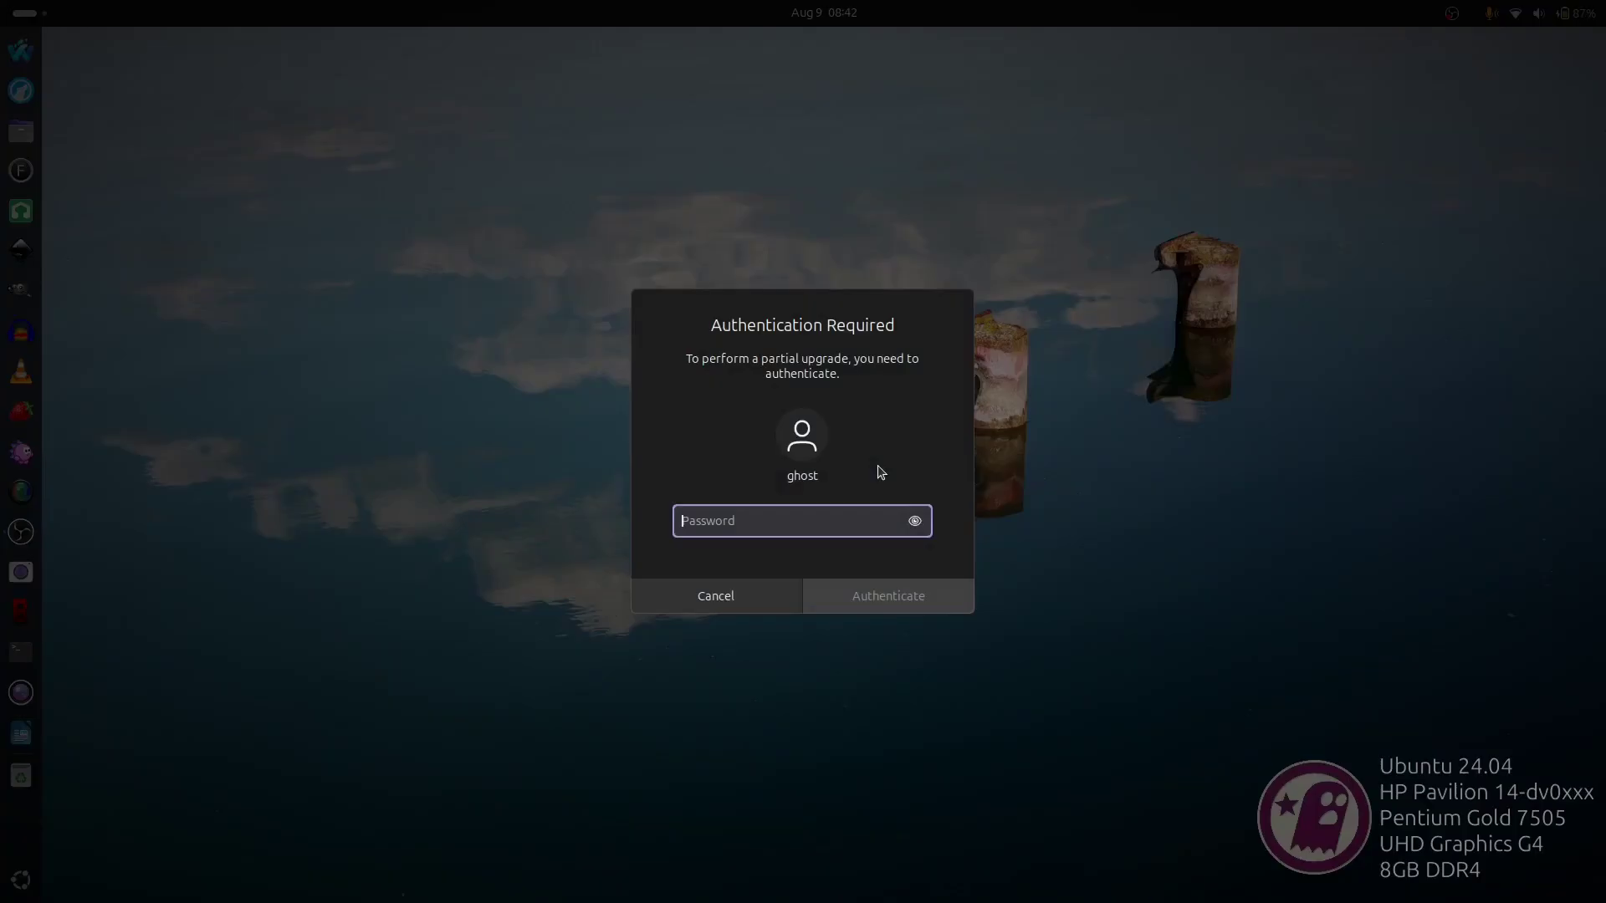
pyautogui.write('******')
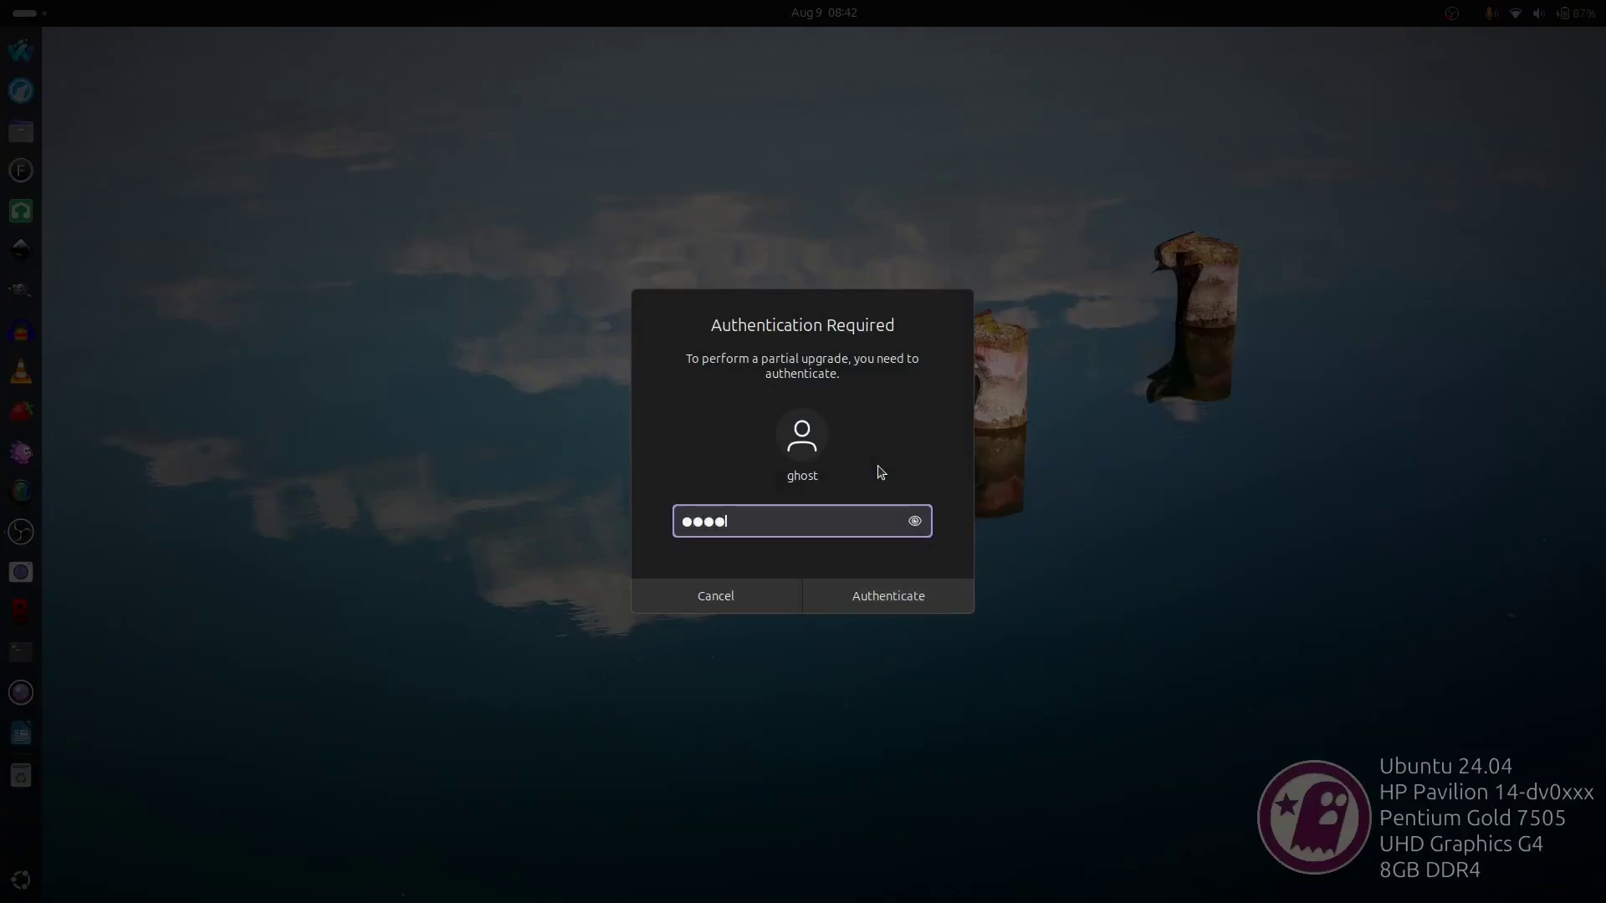
pyautogui.press('Return')
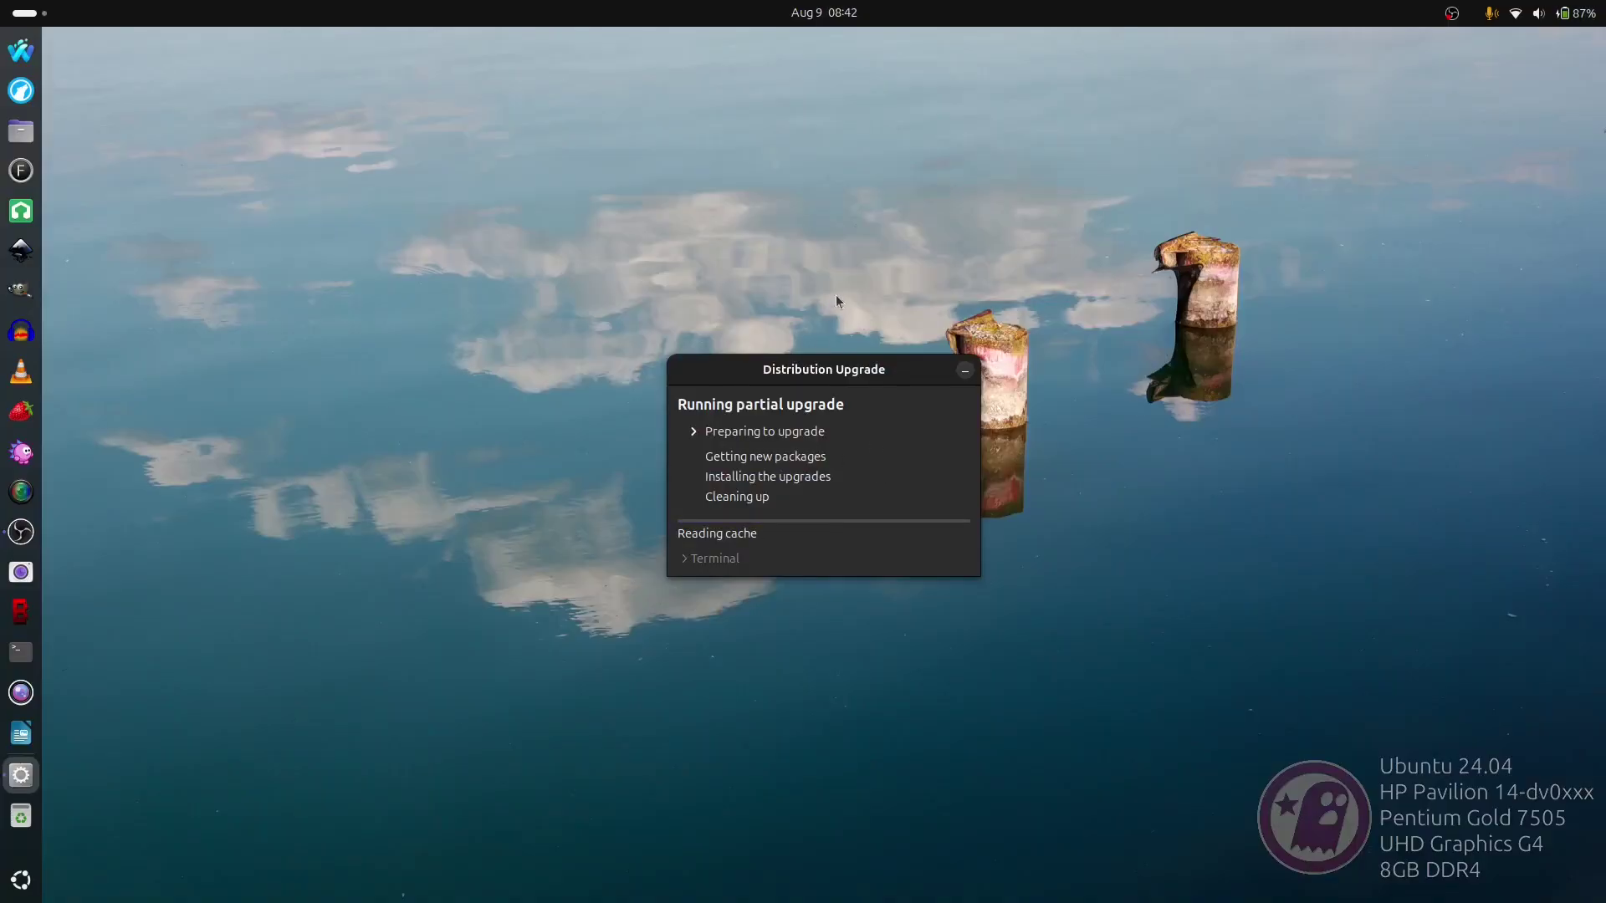
# Step: Expand the upgrade details and examine the packages that are no longer needed and those being newly installed
pyautogui.moveTo(803, 378); pyautogui.dragTo(740, 135)
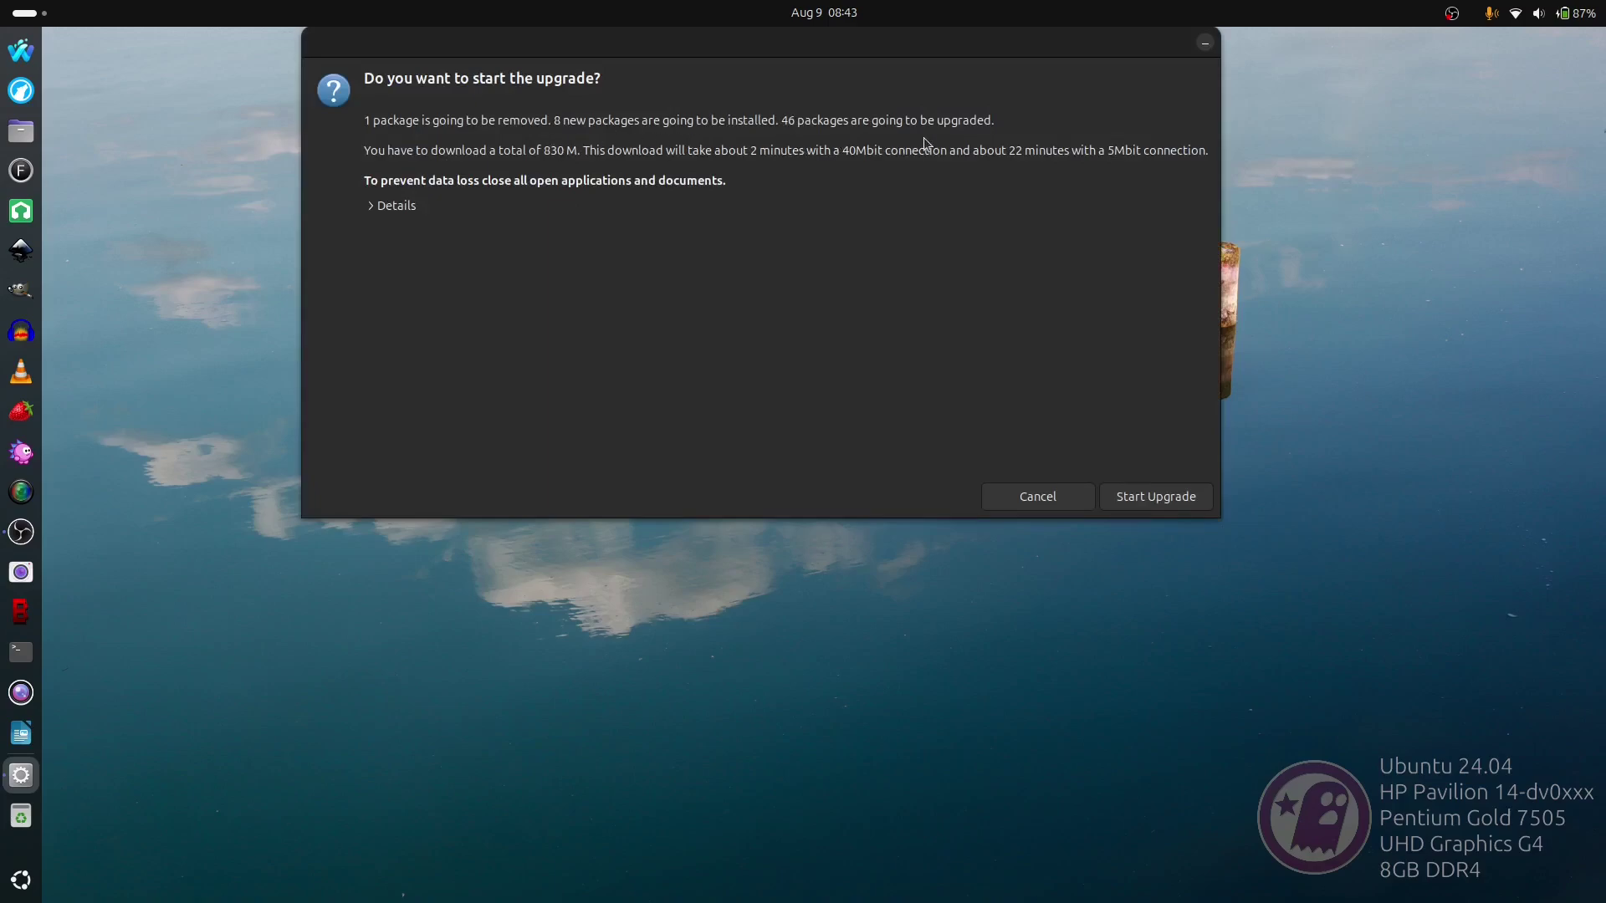
pyautogui.click(386, 208)
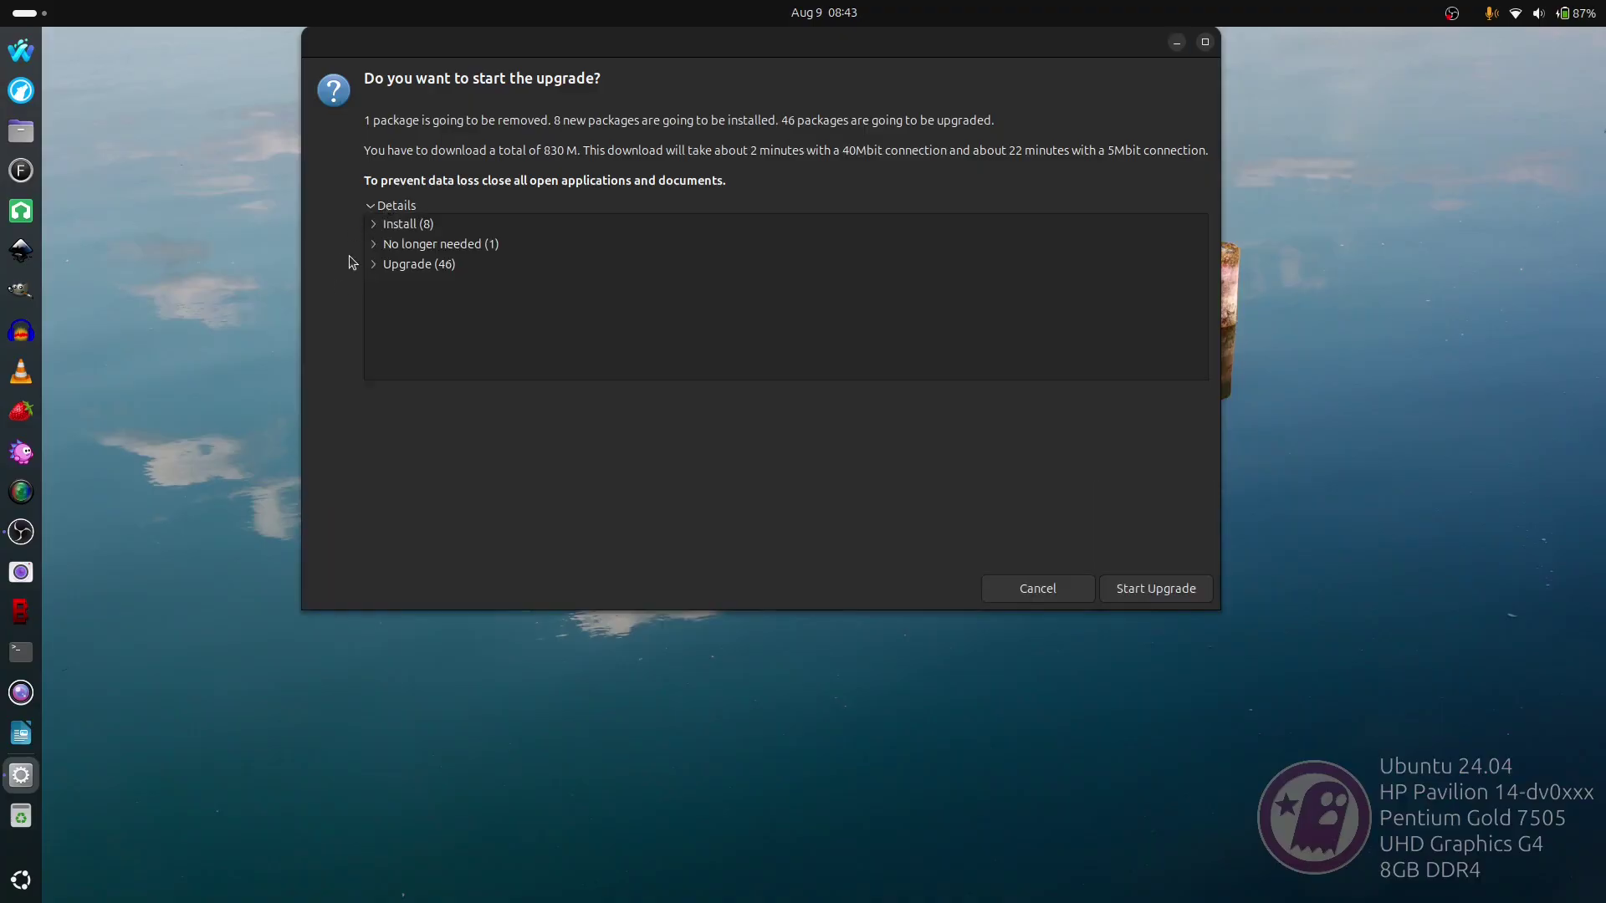
pyautogui.click(374, 247)
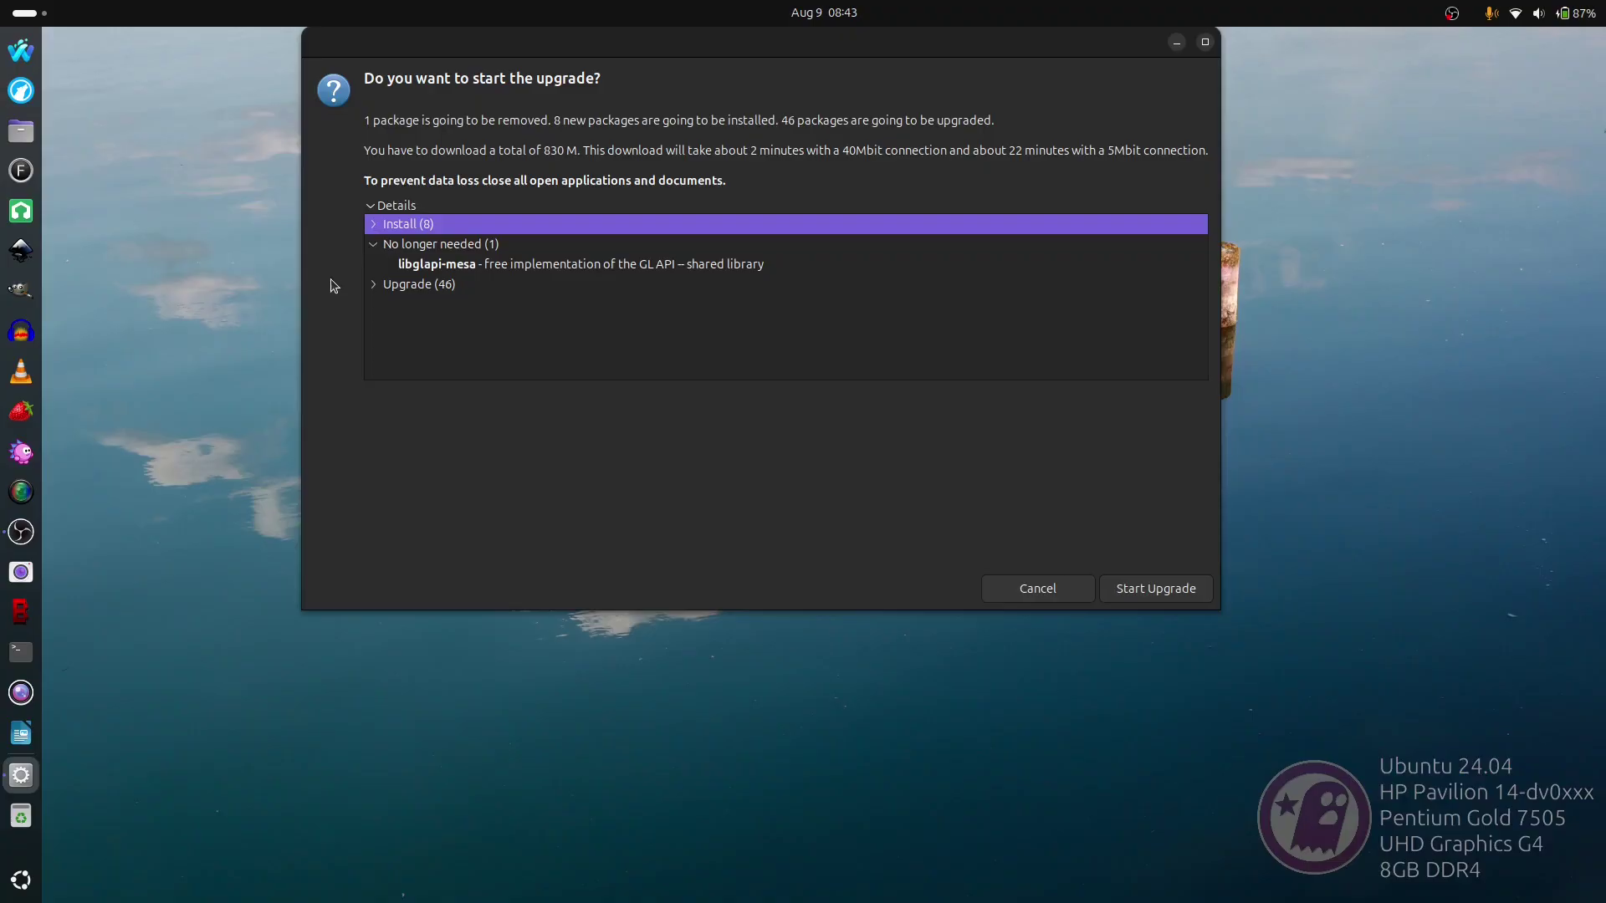
pyautogui.click(370, 227)
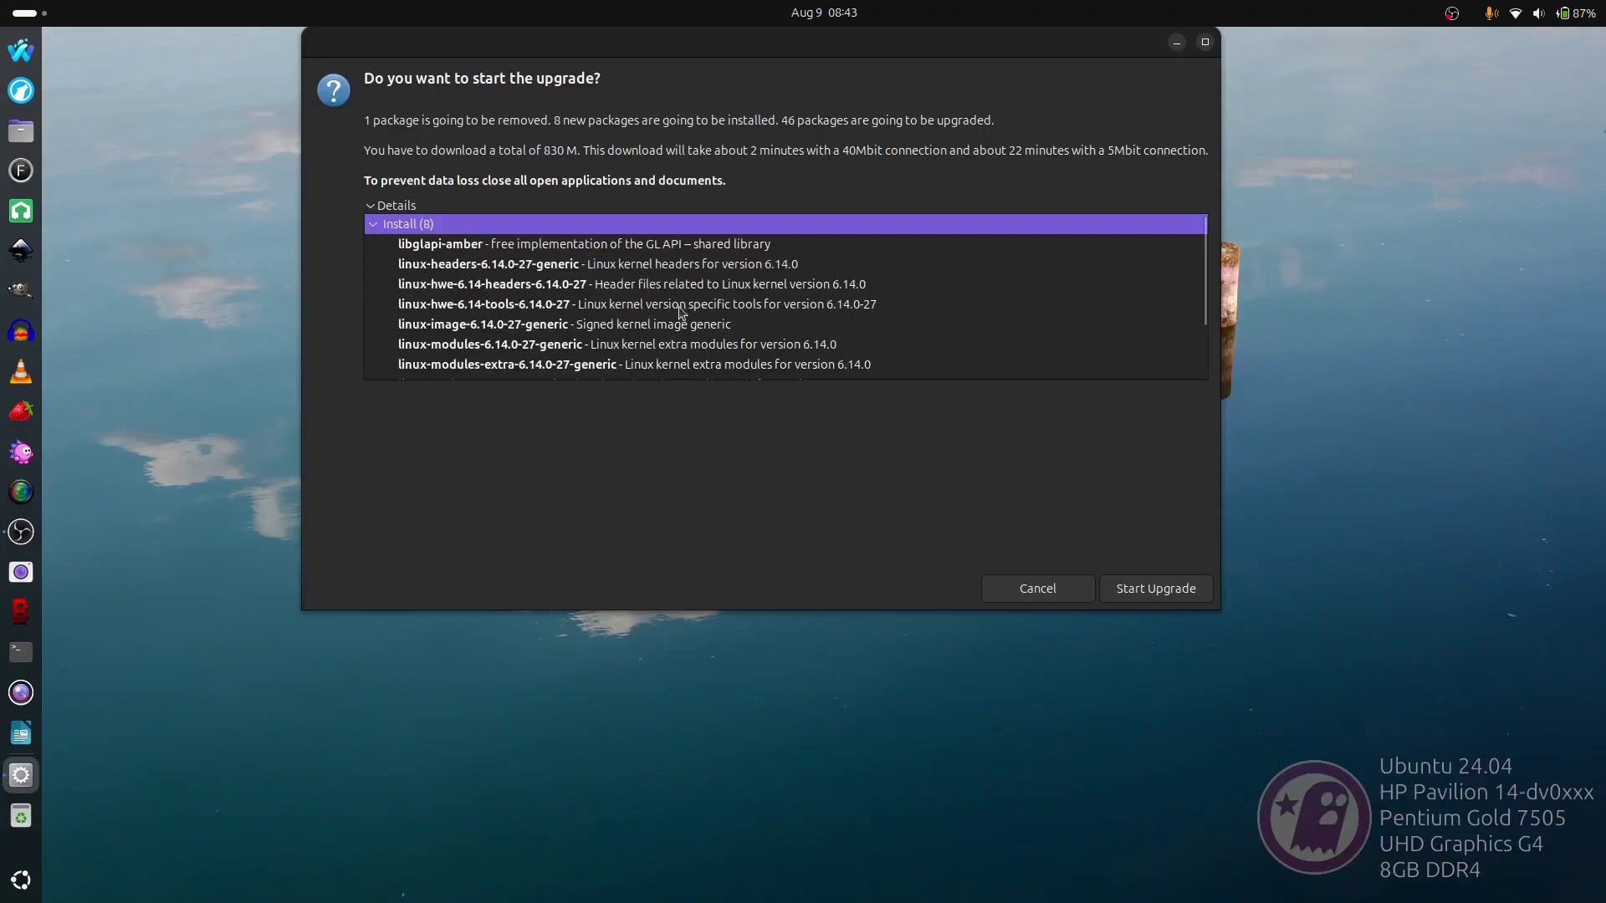
pyautogui.scroll(-1, 768, 312)
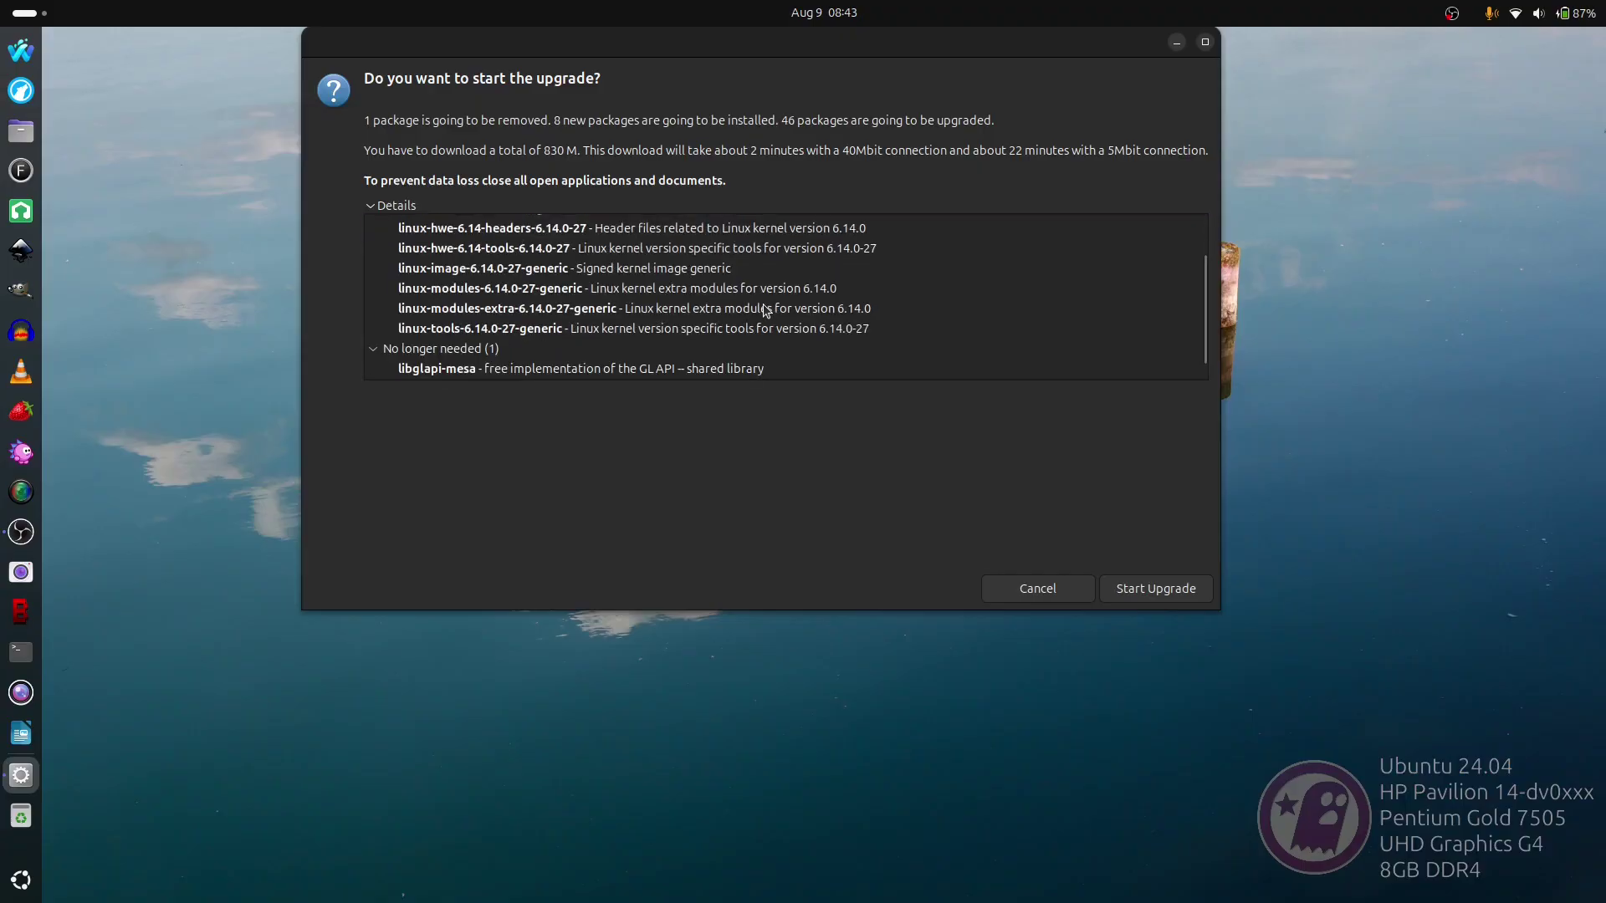
pyautogui.scroll(-1, 768, 312)
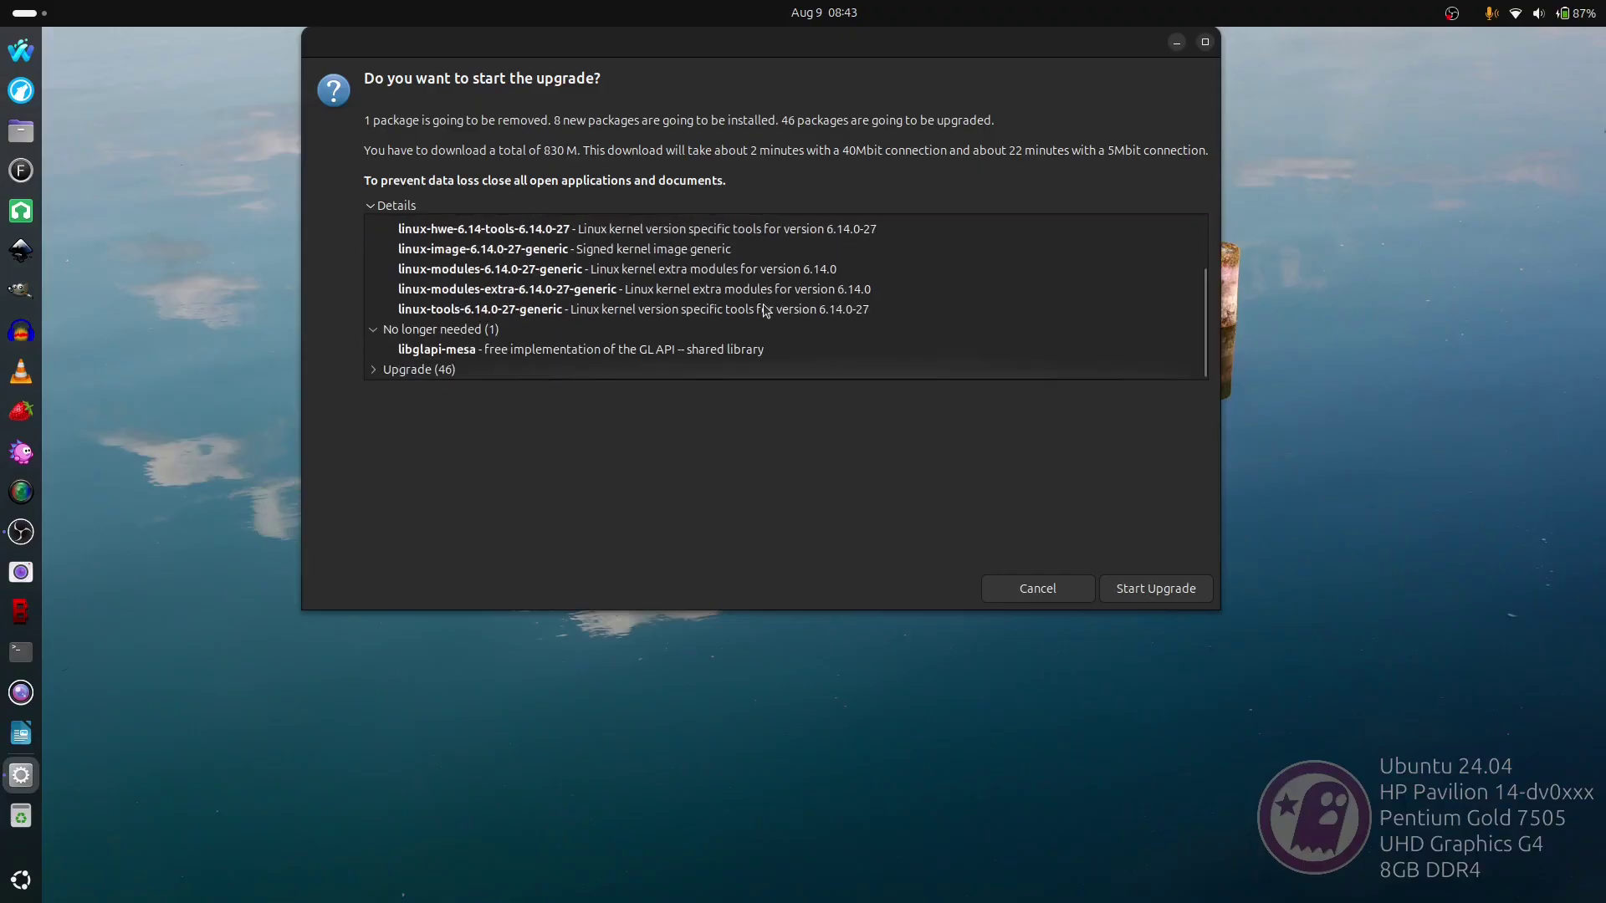
# Step: Expand the Upgrade group in the upgrade details and examine the full list of packages being upgraded
pyautogui.click(371, 373)
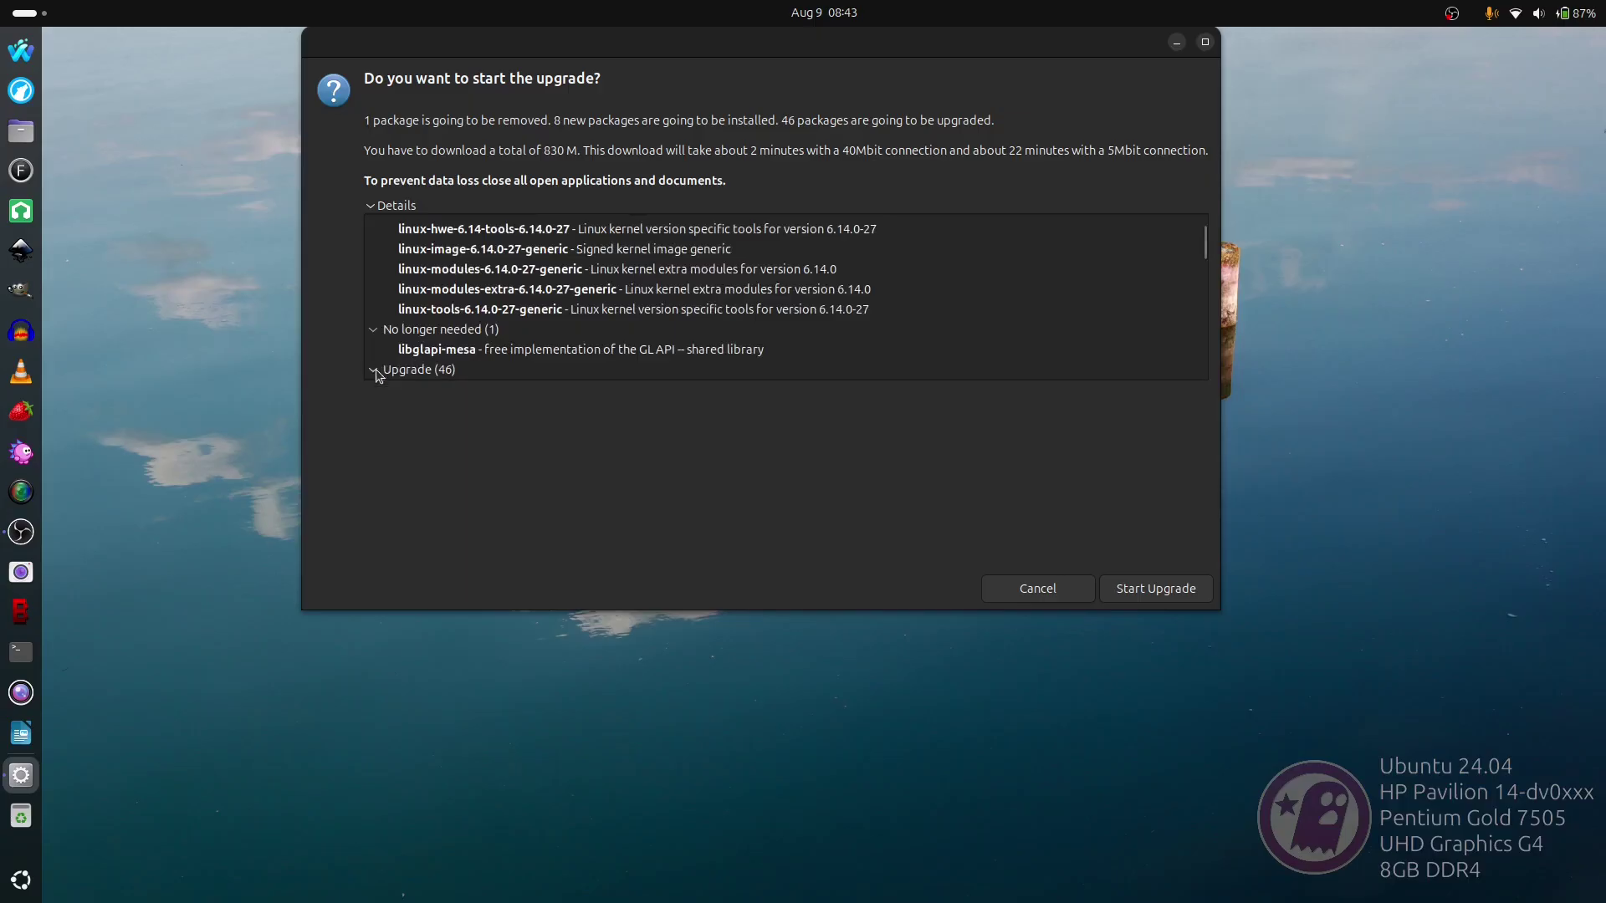
pyautogui.scroll(-1, 540, 298)
pyautogui.scroll(-1, 732, 278)
pyautogui.scroll(-1, 871, 305)
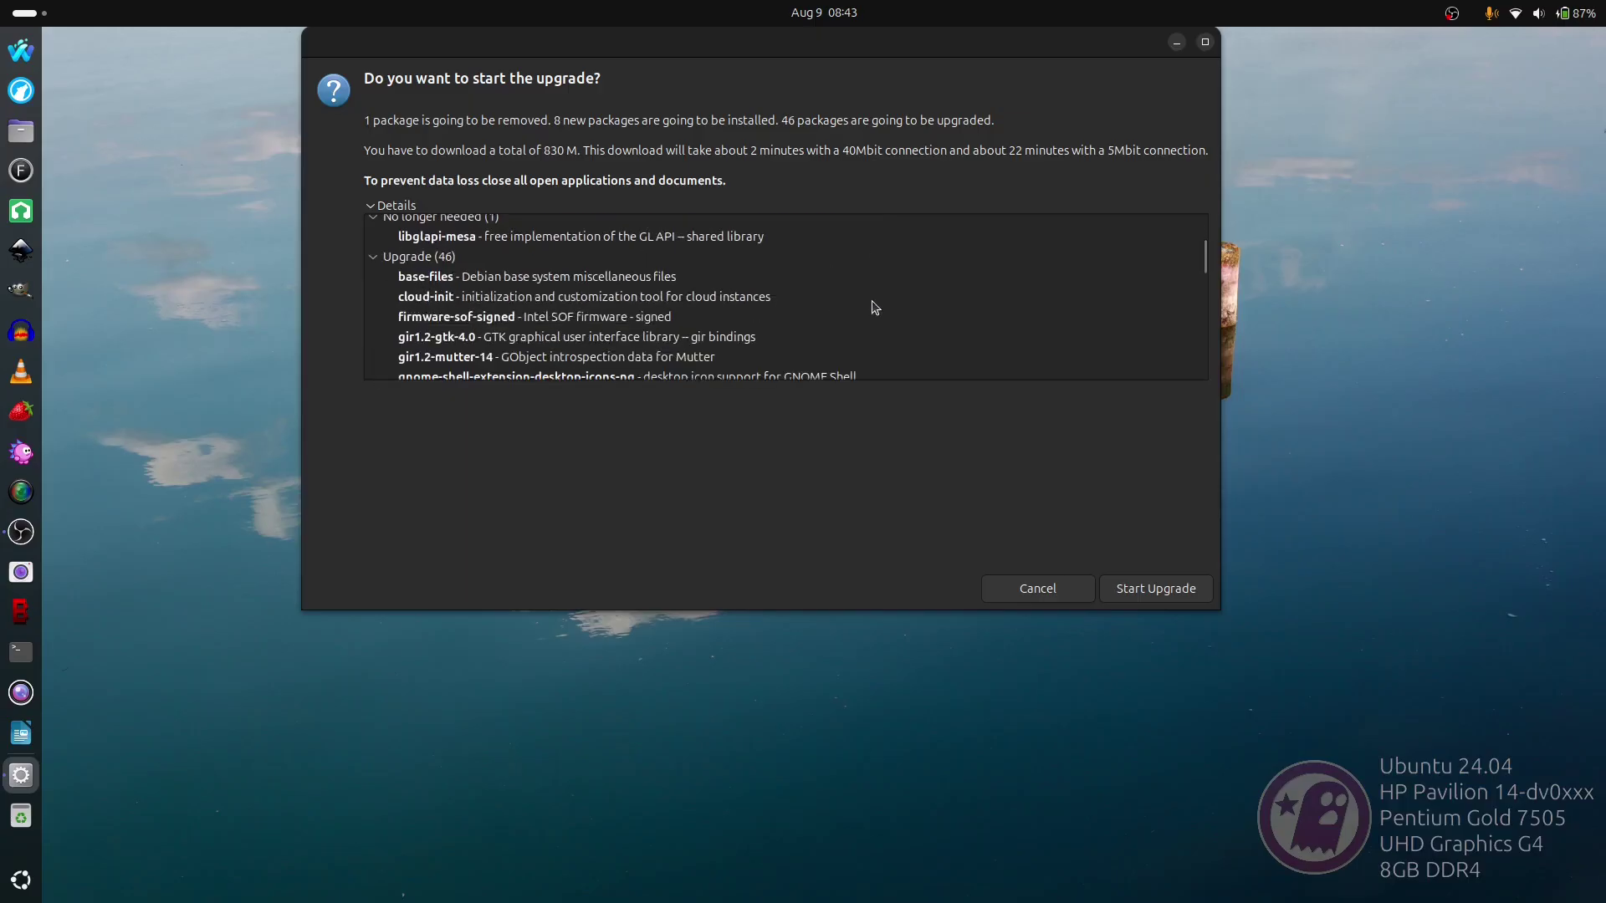
pyautogui.scroll(-1, 1037, 300)
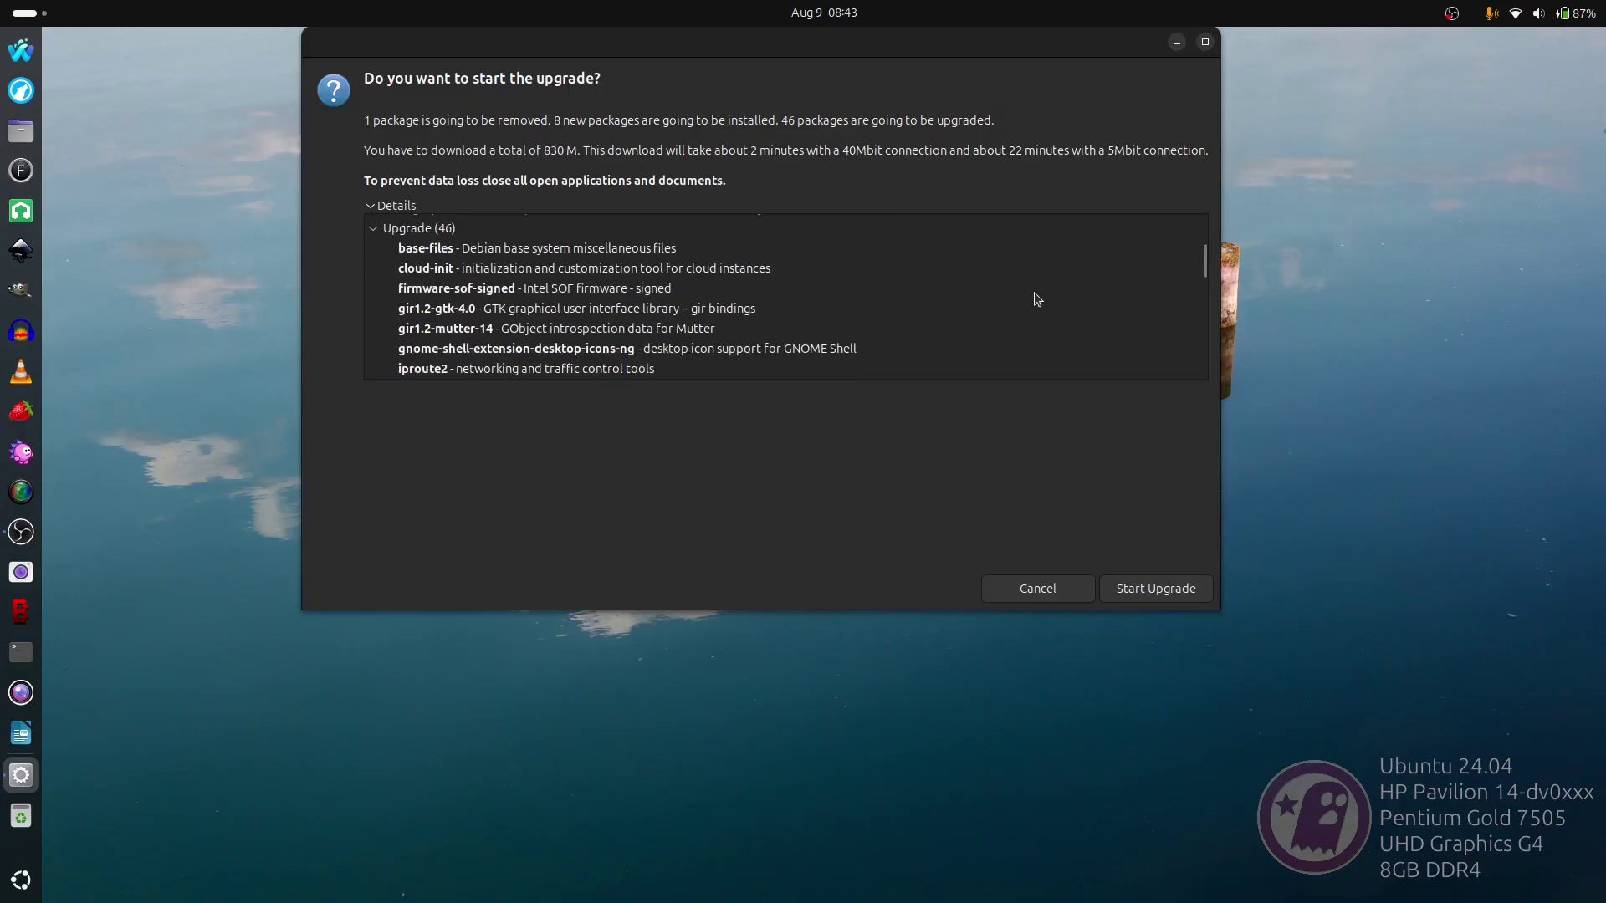
pyautogui.scroll(-1, 1037, 299)
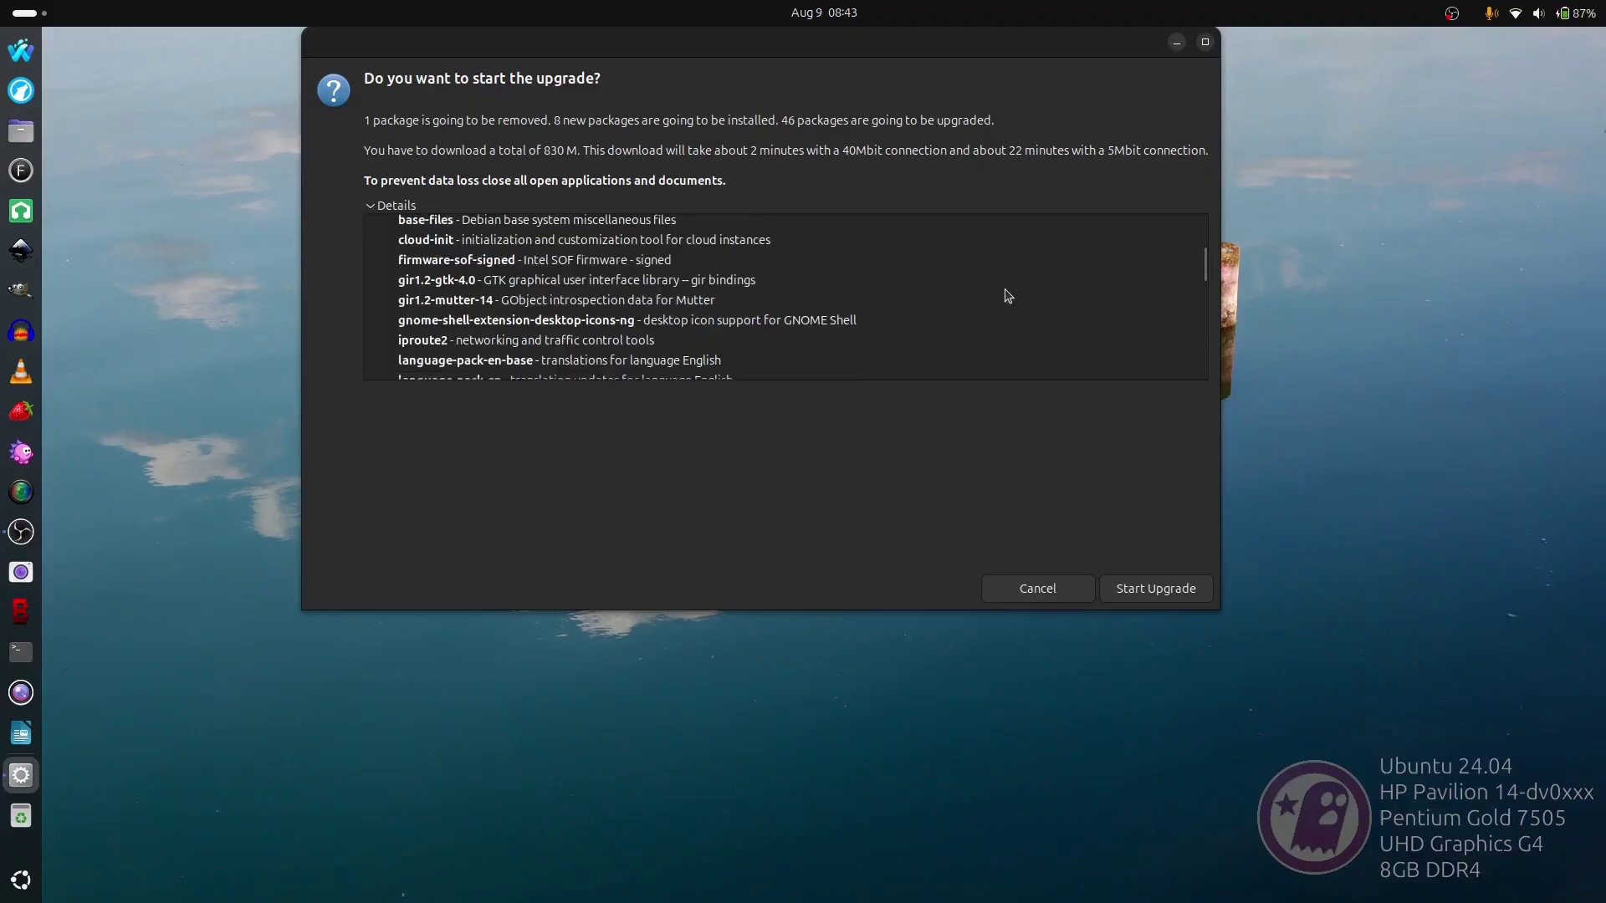
pyautogui.scroll(-2, 1032, 294)
pyautogui.scroll(-5, 1032, 294)
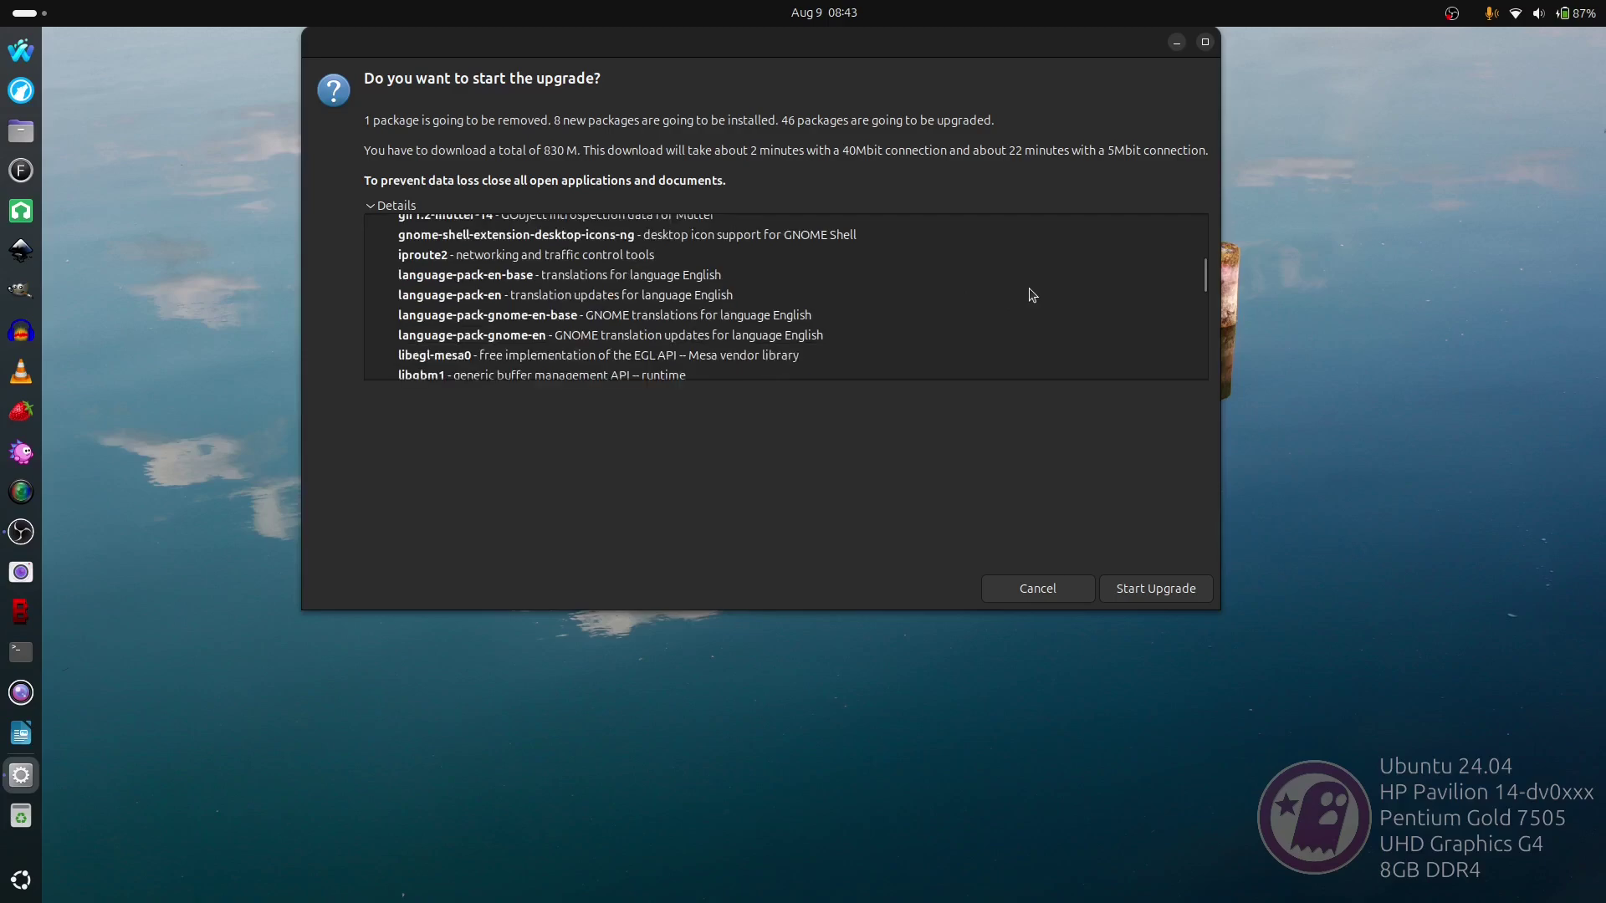
pyautogui.scroll(-9, 1032, 295)
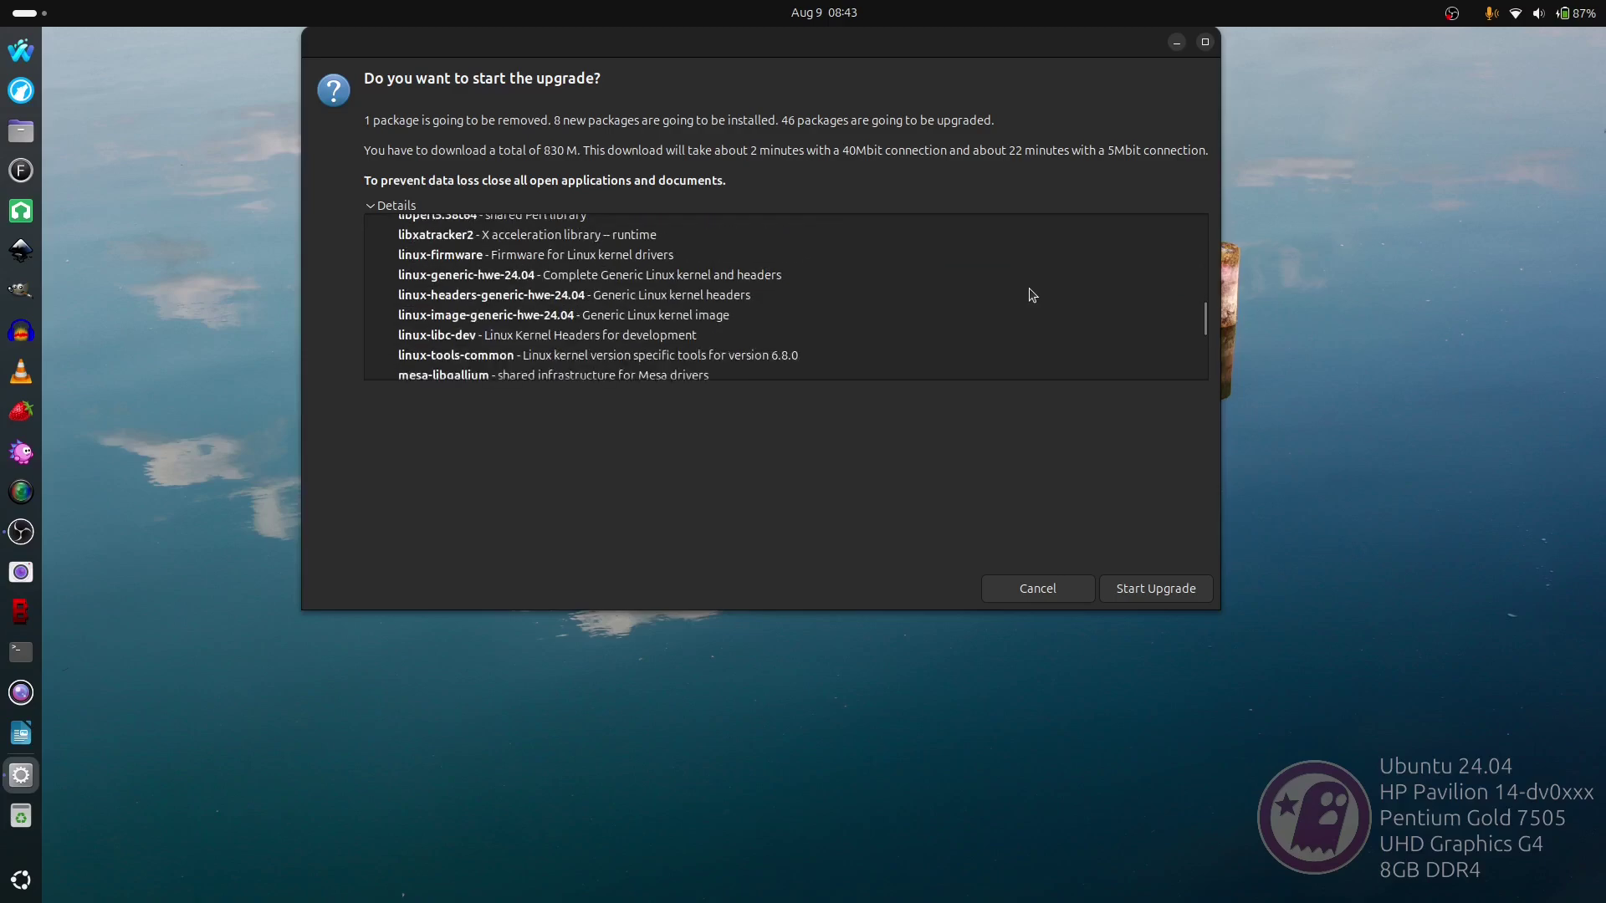
pyautogui.scroll(-4, 1032, 294)
pyautogui.scroll(-2, 1032, 294)
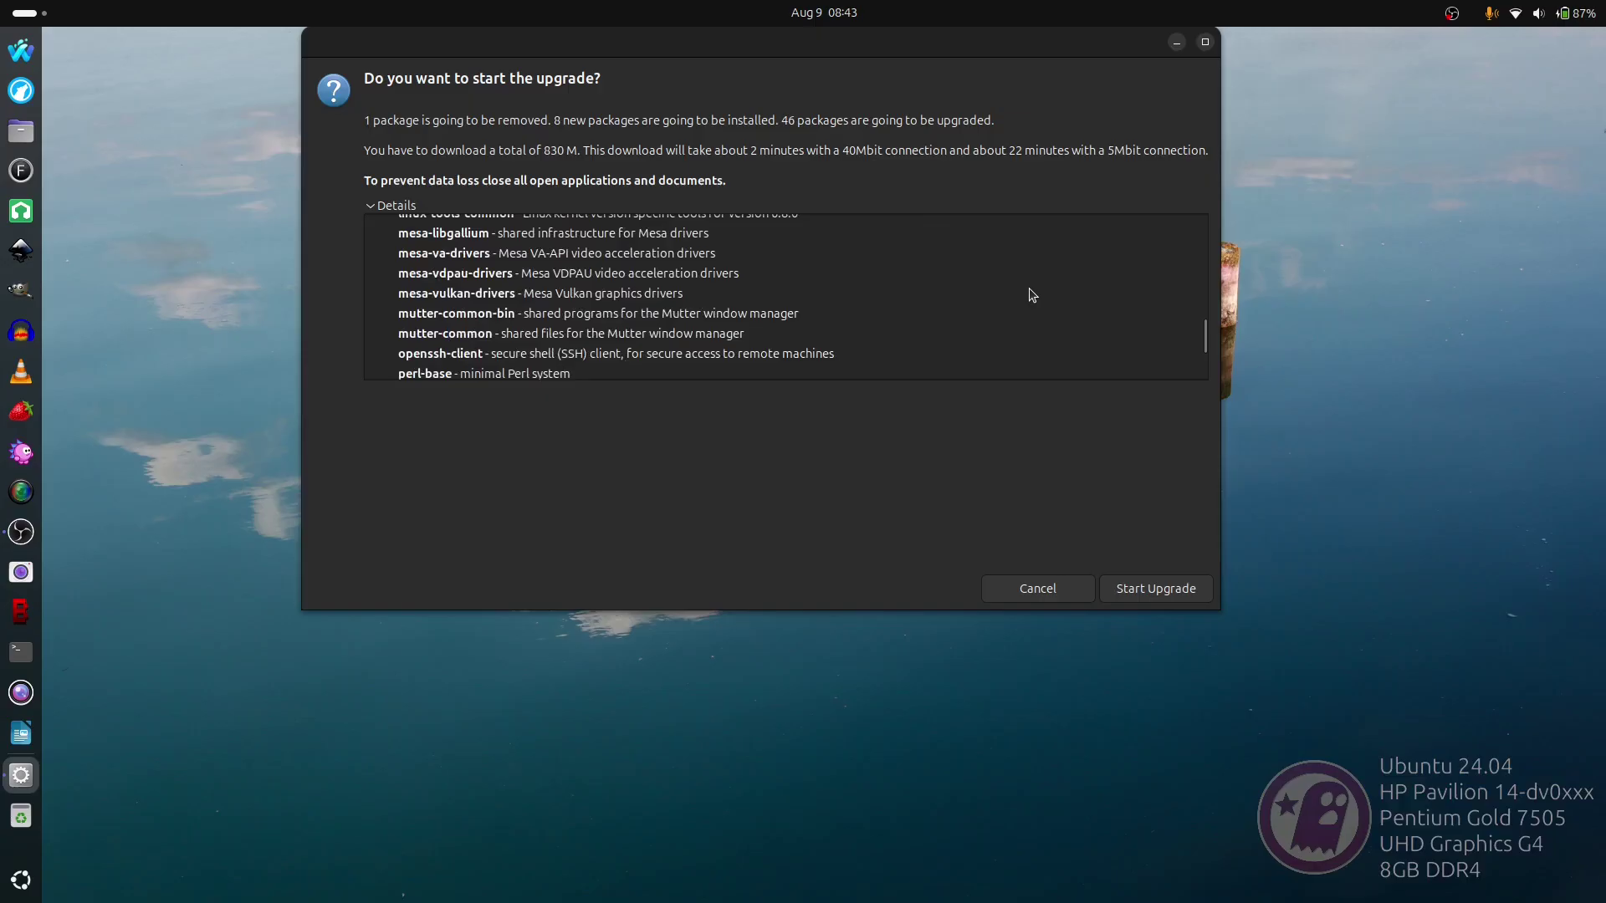
pyautogui.scroll(-5, 1032, 295)
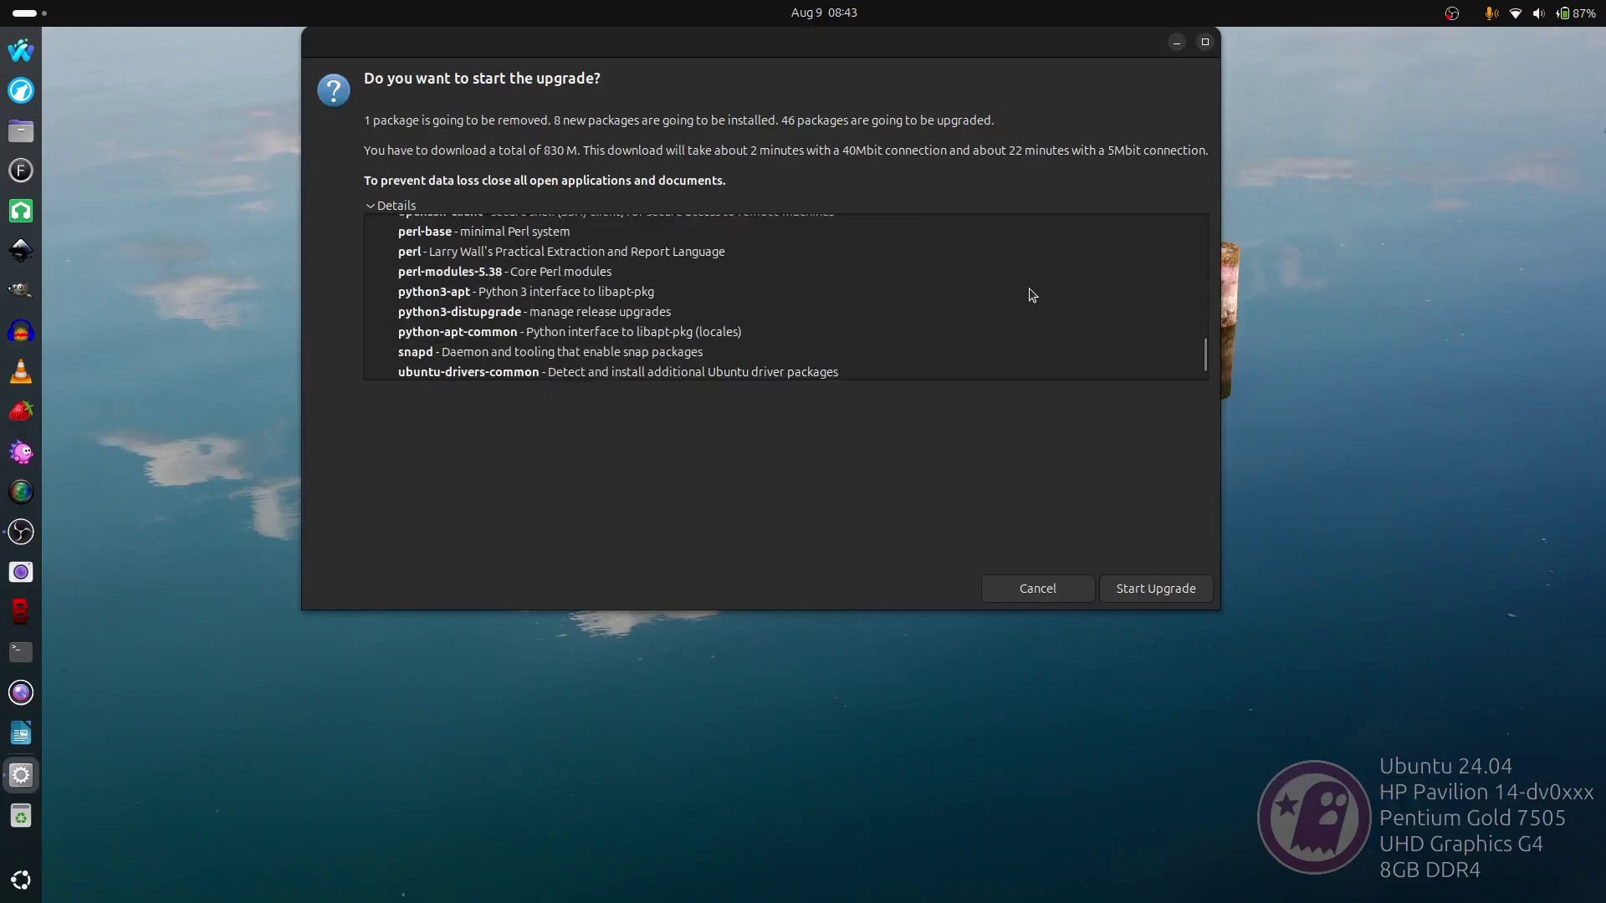
pyautogui.scroll(-2, 1032, 295)
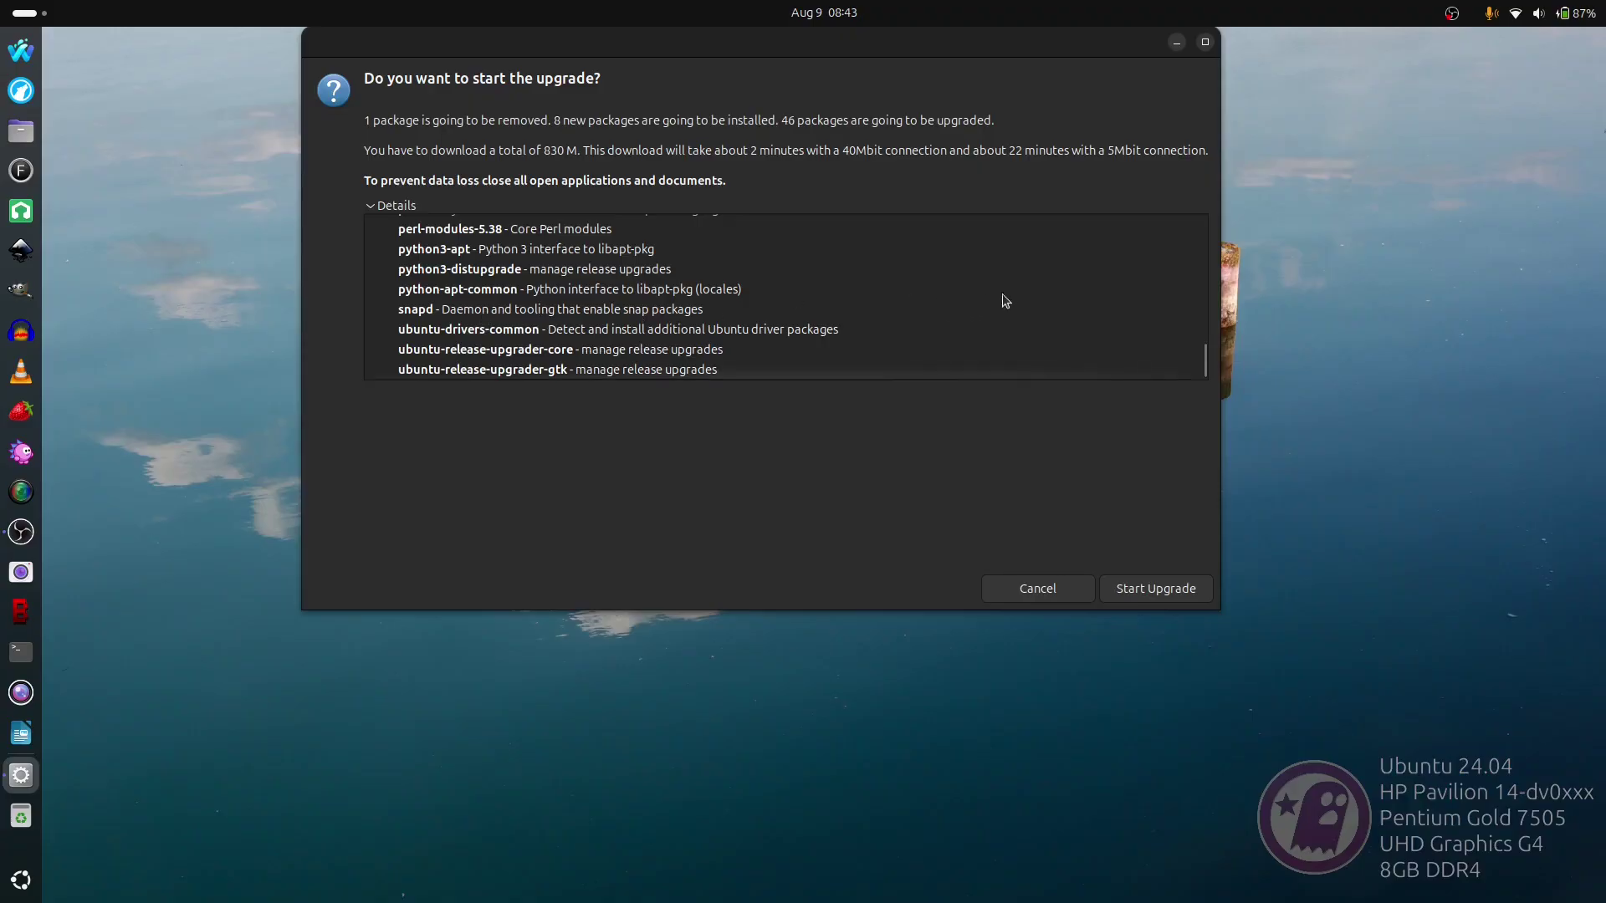
# Step: Start the upgrade, then review the no-longer-needed packages and remove the obsolete ones
pyautogui.click(1153, 590)
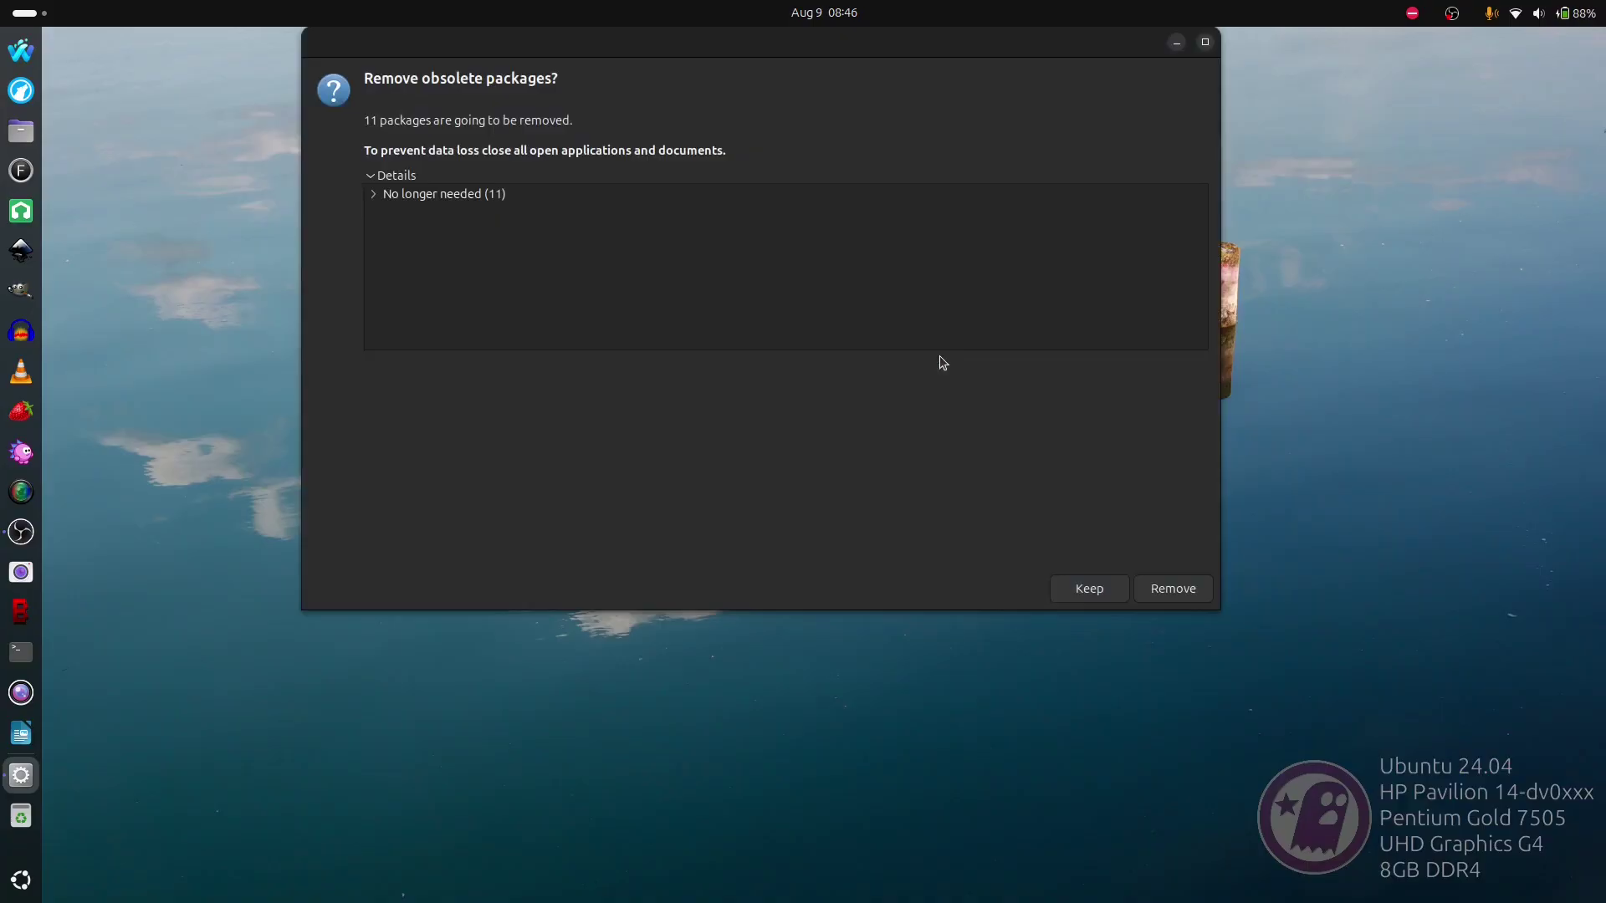
pyautogui.click(373, 198)
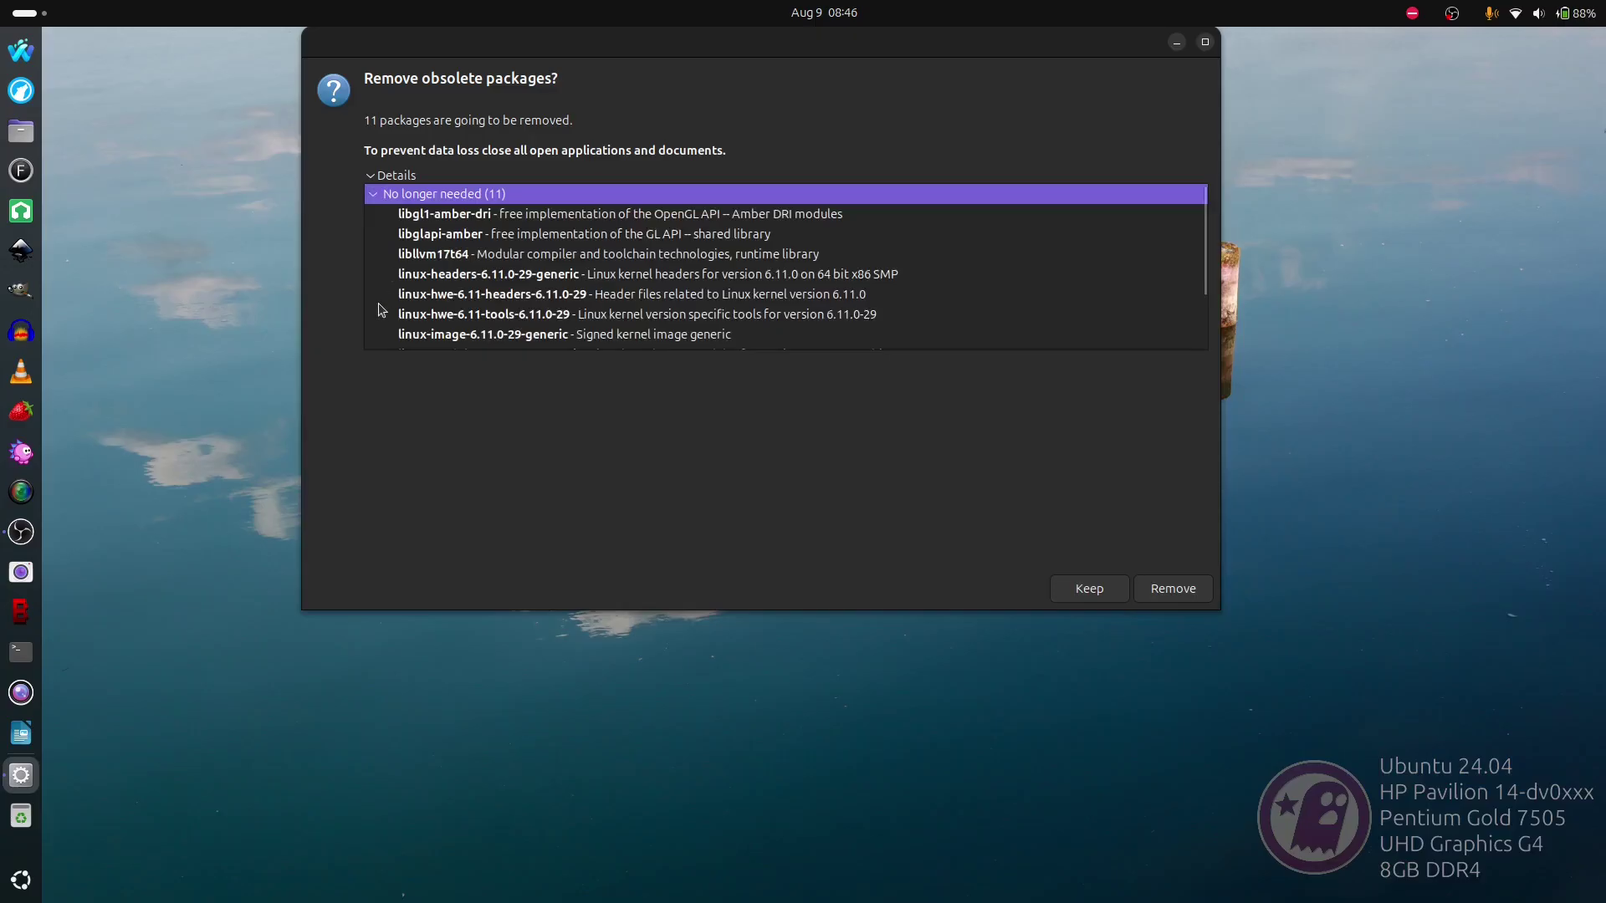
pyautogui.scroll(-4, 383, 307)
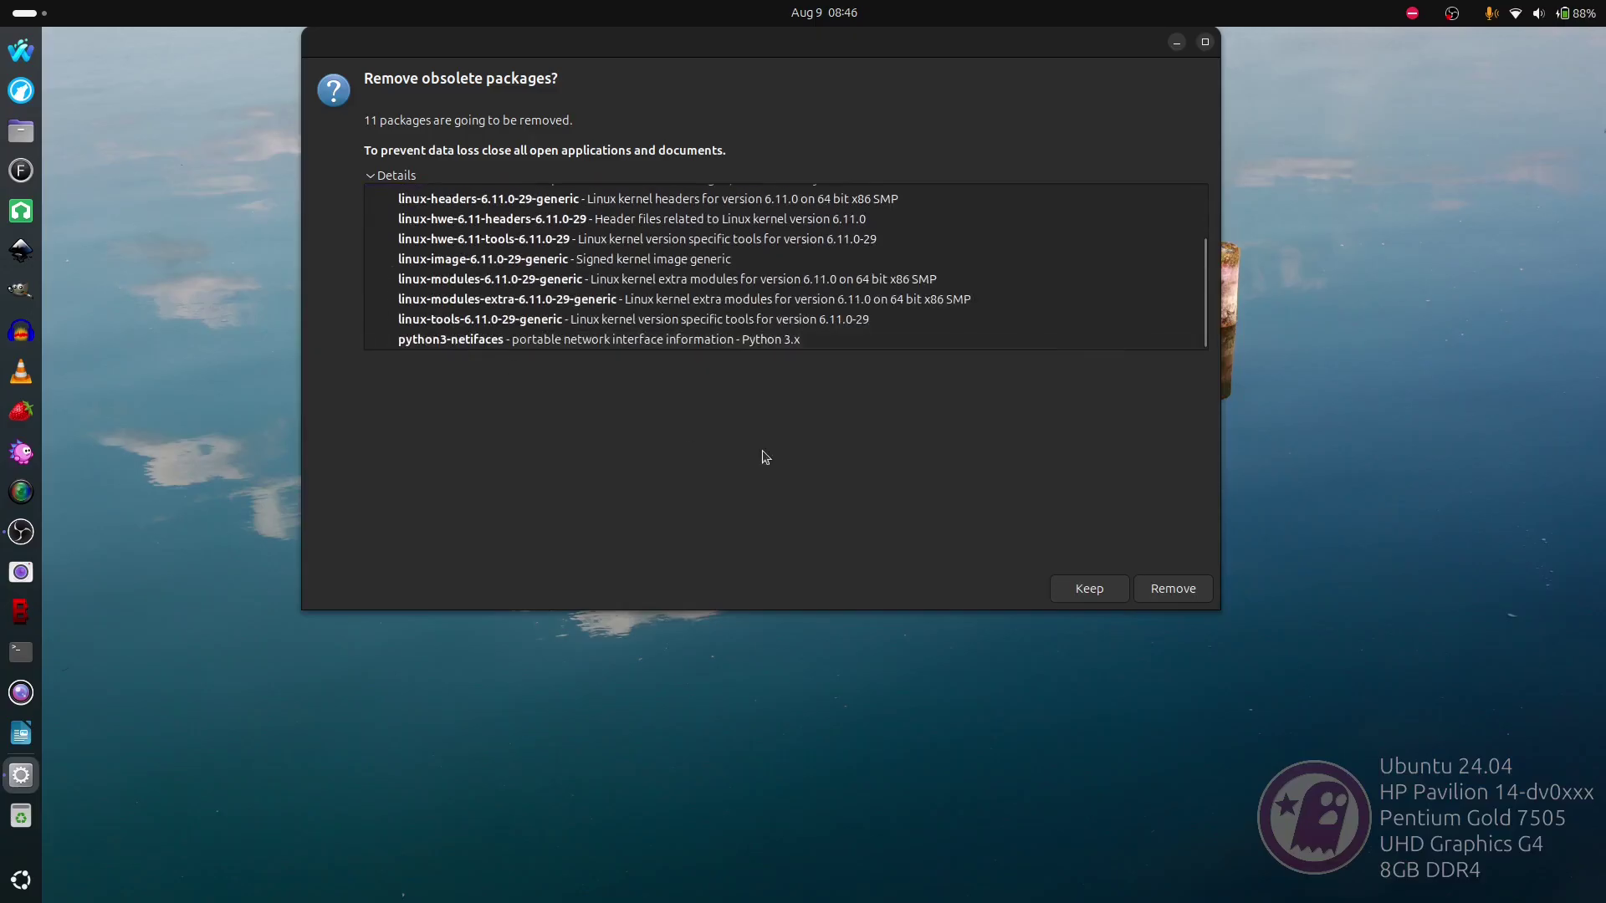
pyautogui.click(1178, 590)
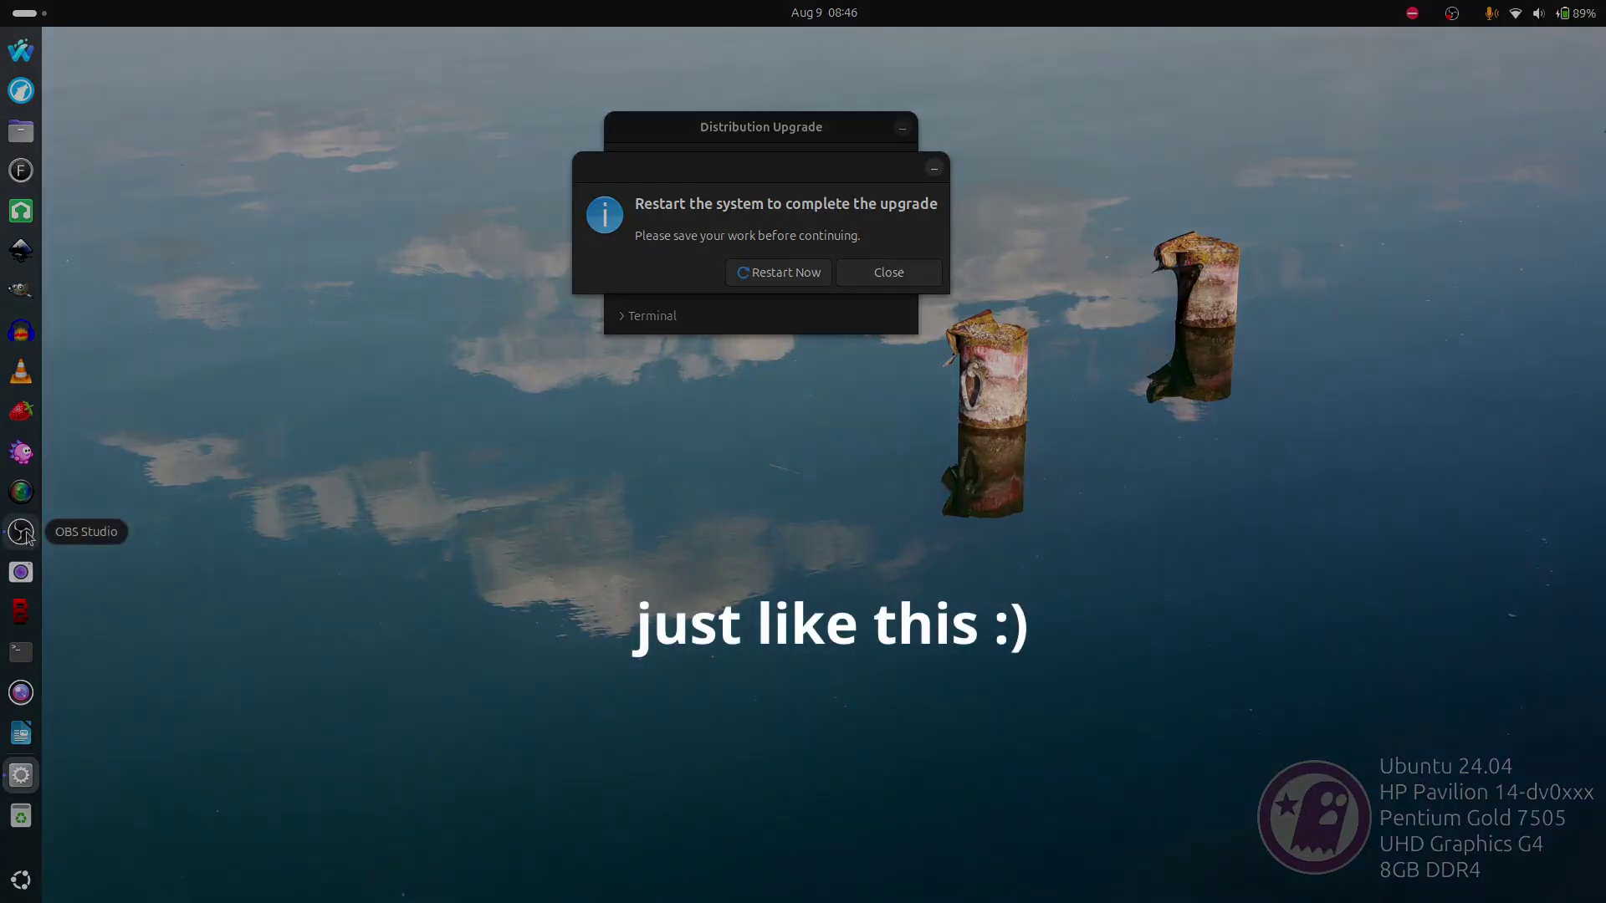
pyautogui.click(21, 531)
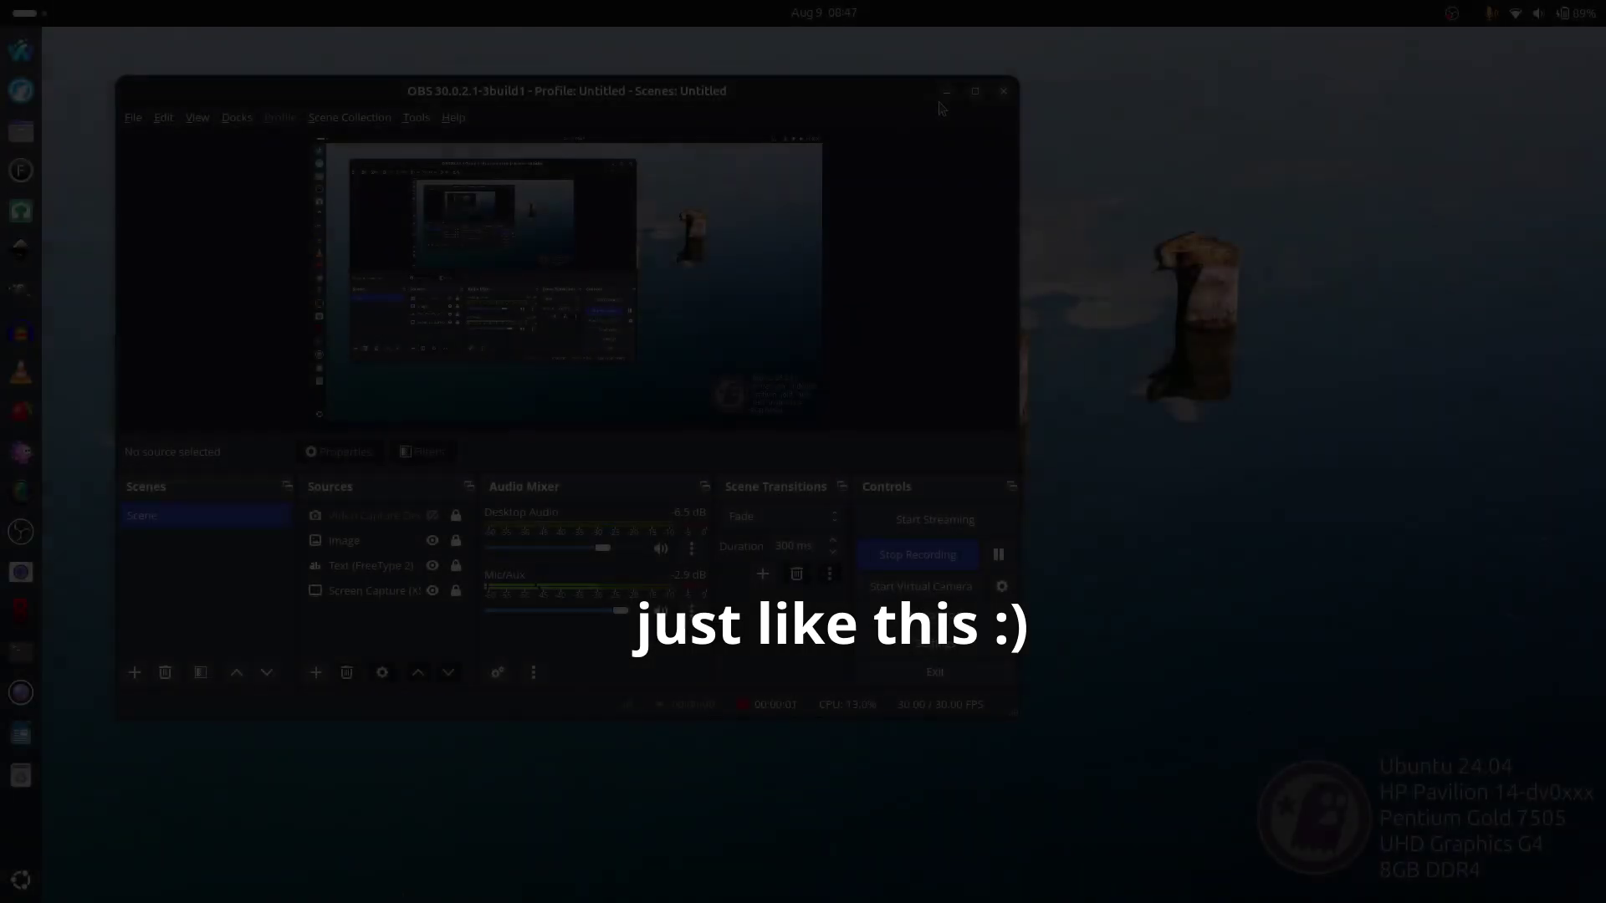
pyautogui.click(946, 92)
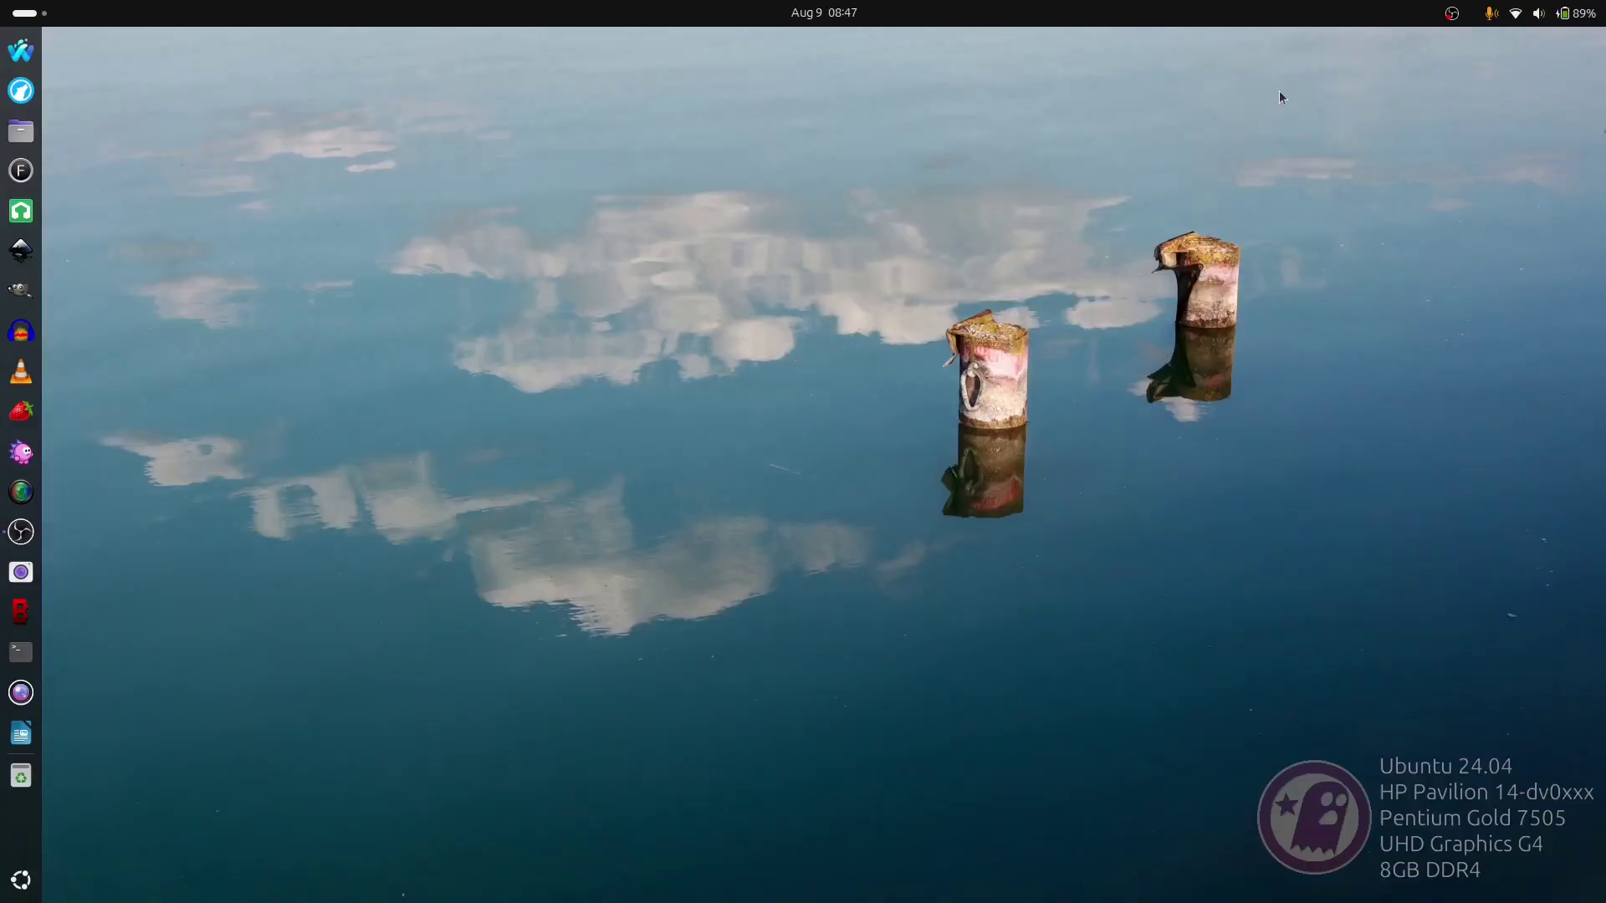
pyautogui.click(834, 15)
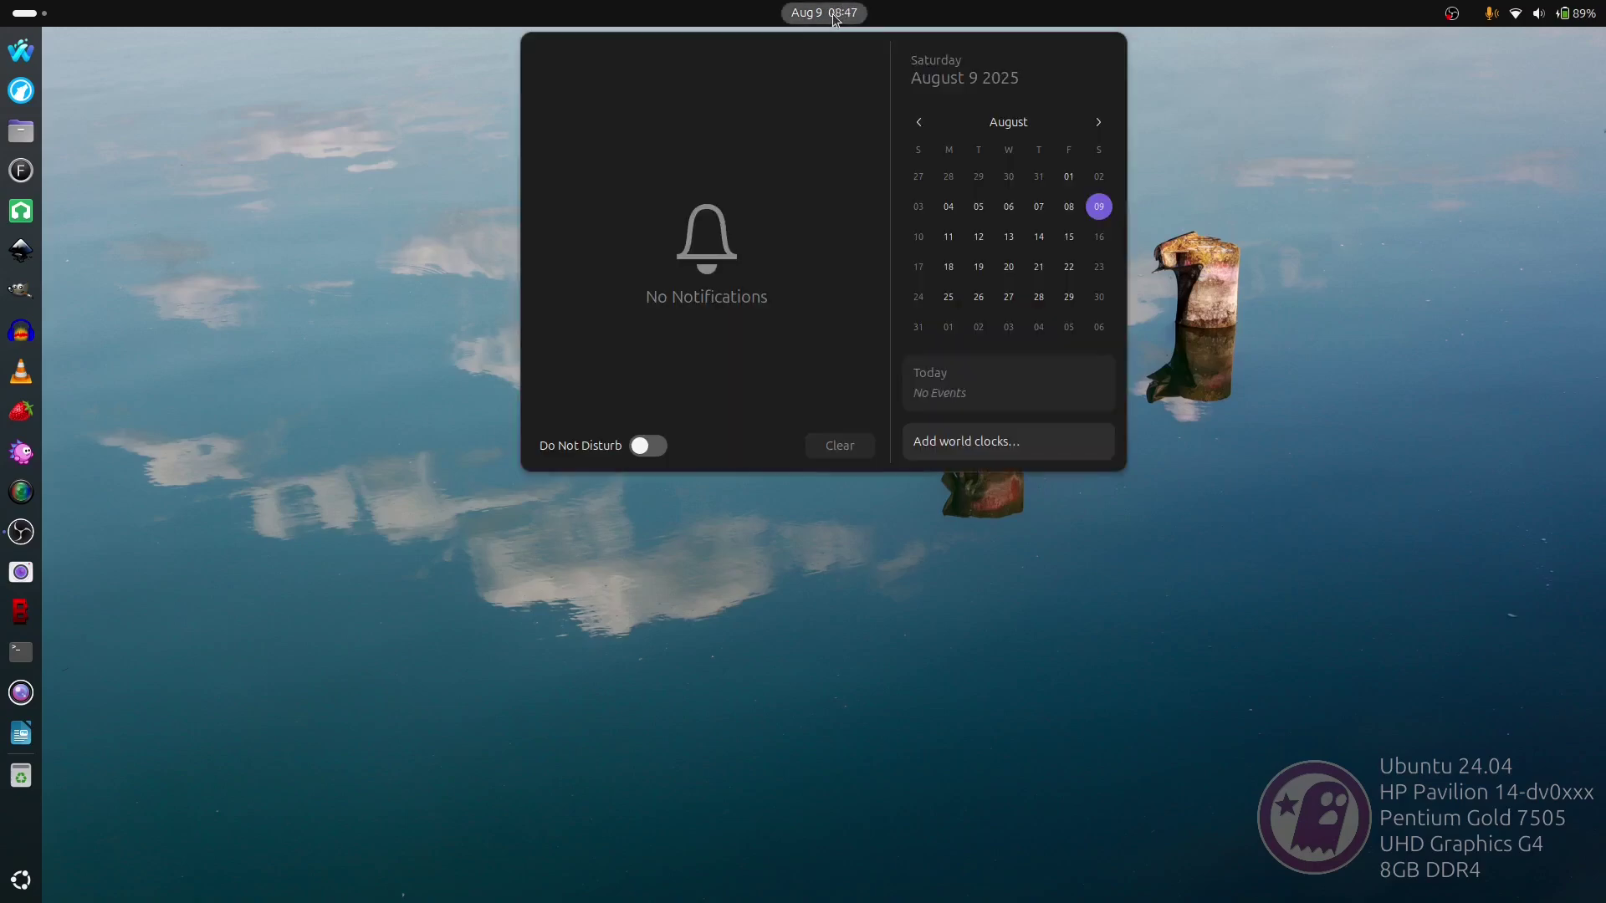
pyautogui.click(834, 15)
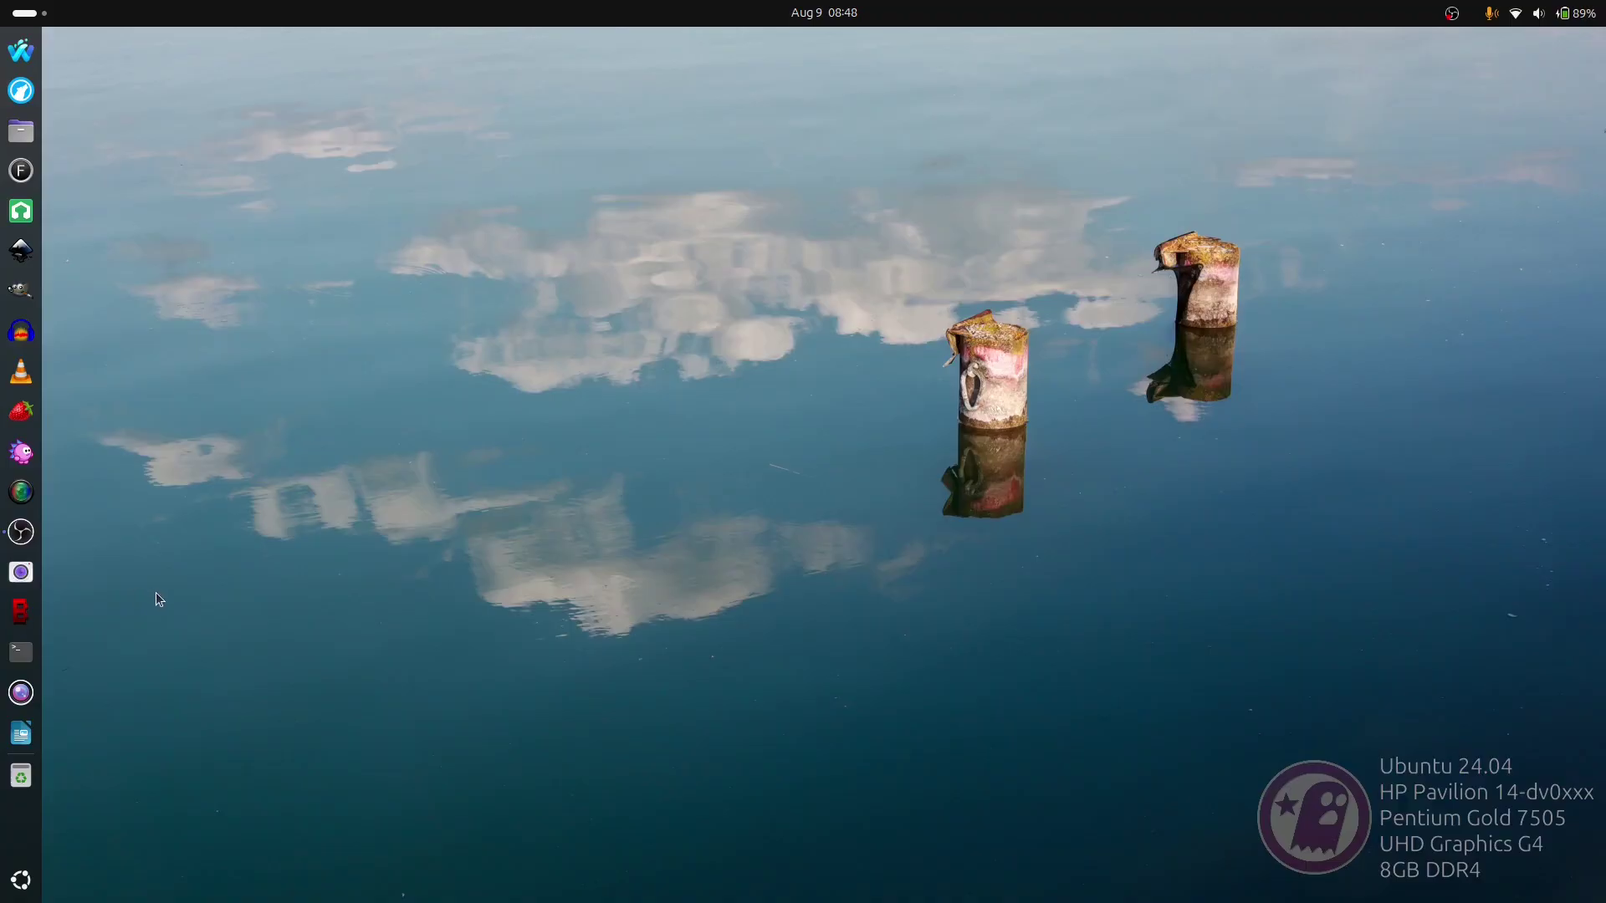
# Step: Launch Software Updater from the application overview to check for remaining updates, then dismiss its result
pyautogui.click(22, 880)
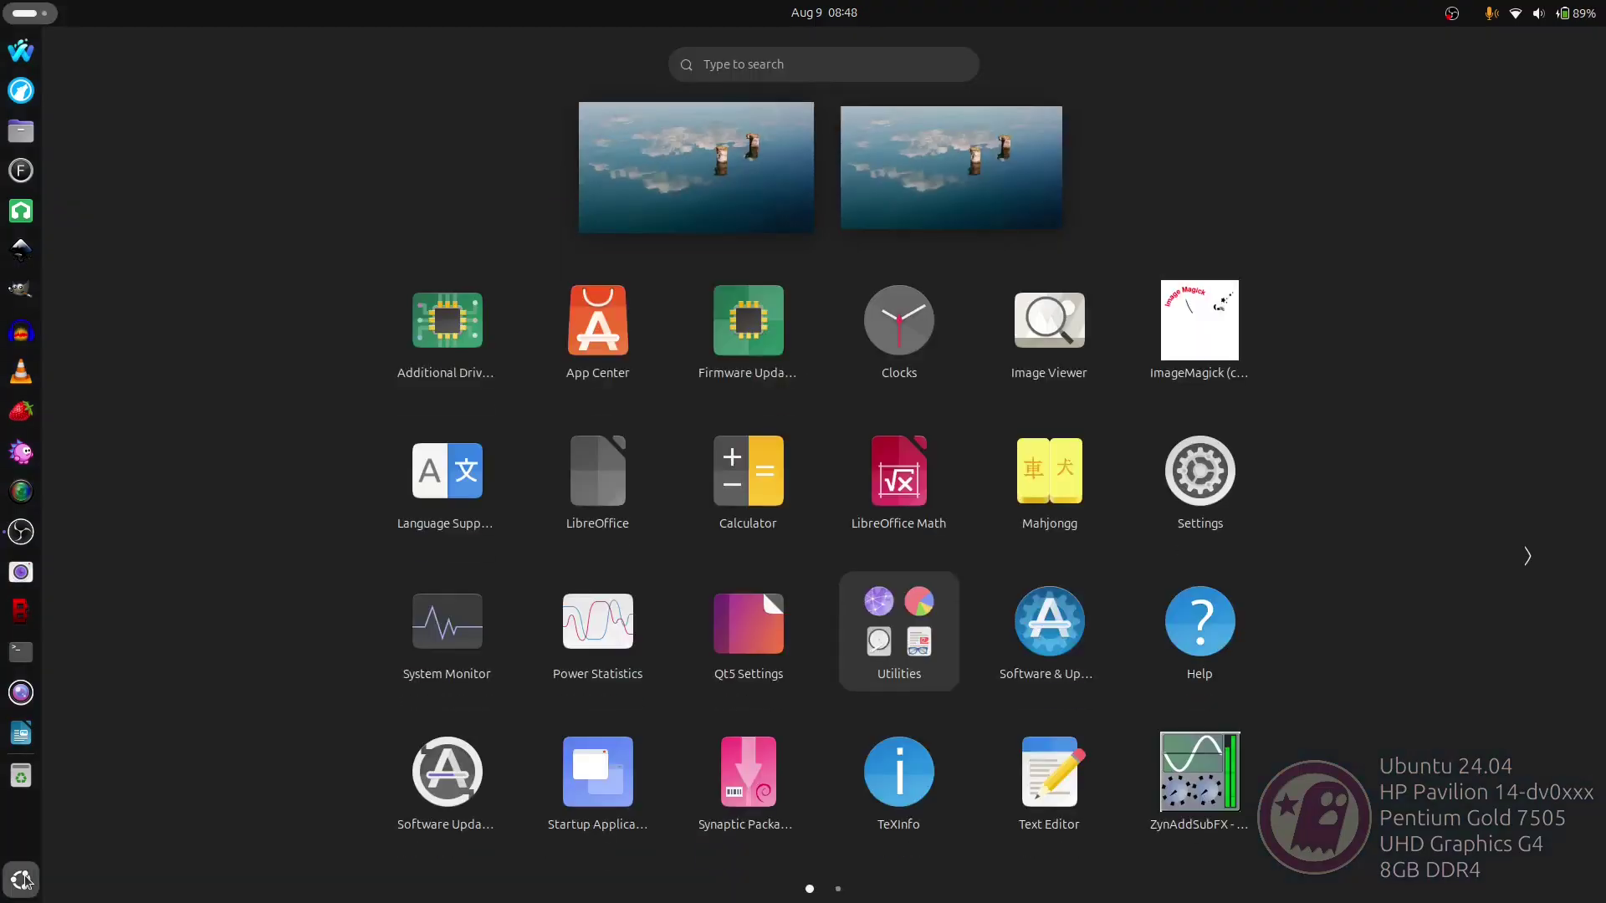
pyautogui.click(441, 766)
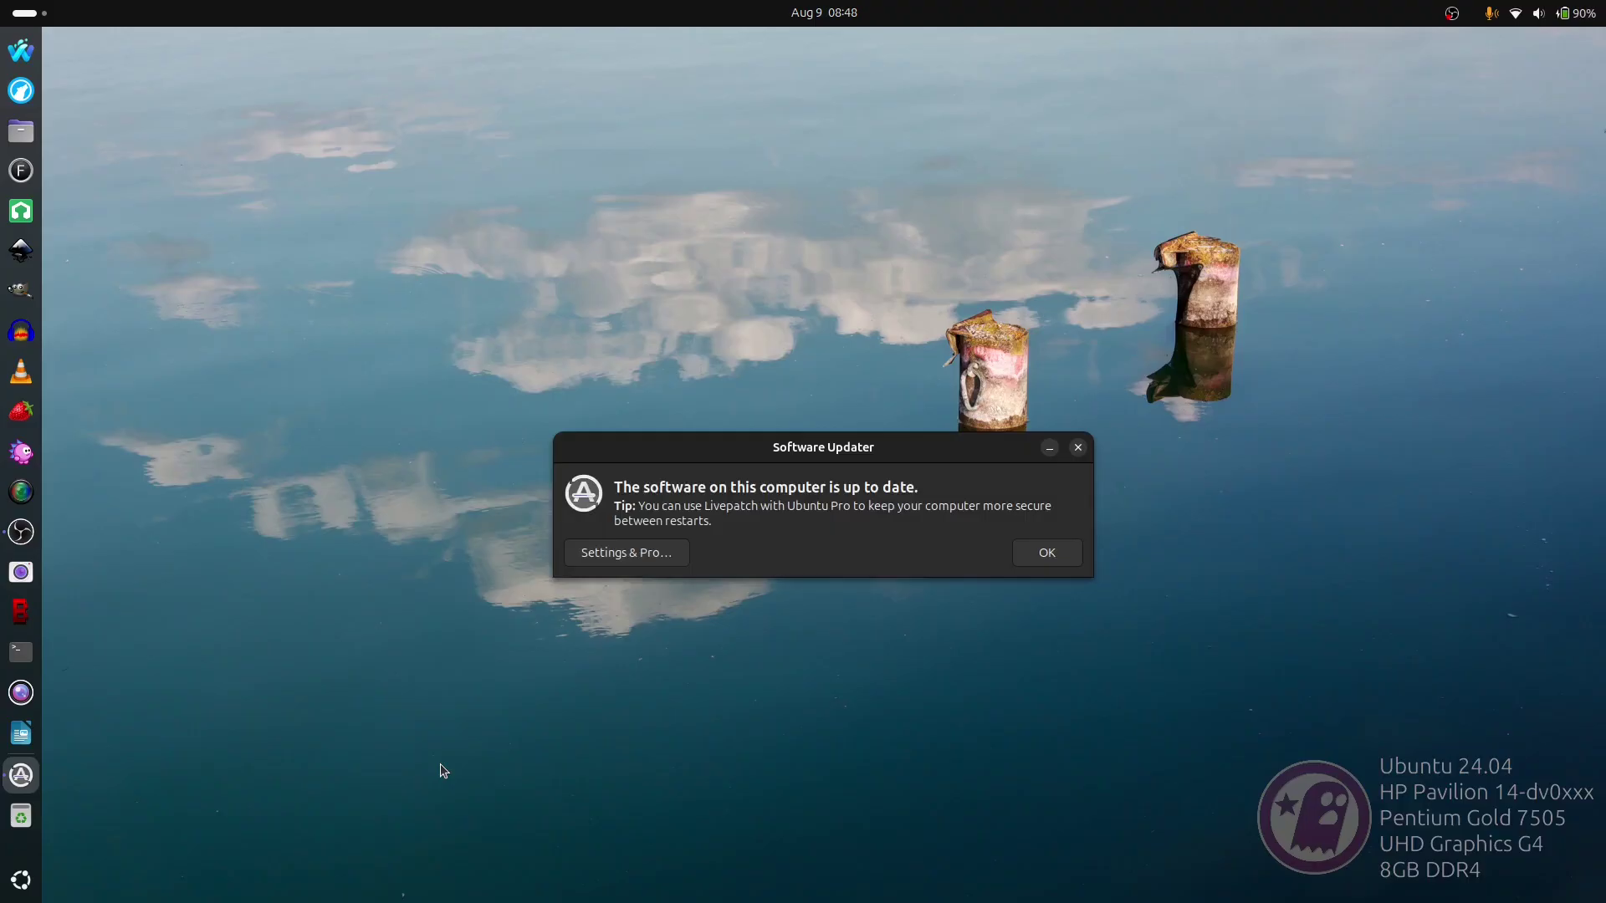
pyautogui.click(1046, 555)
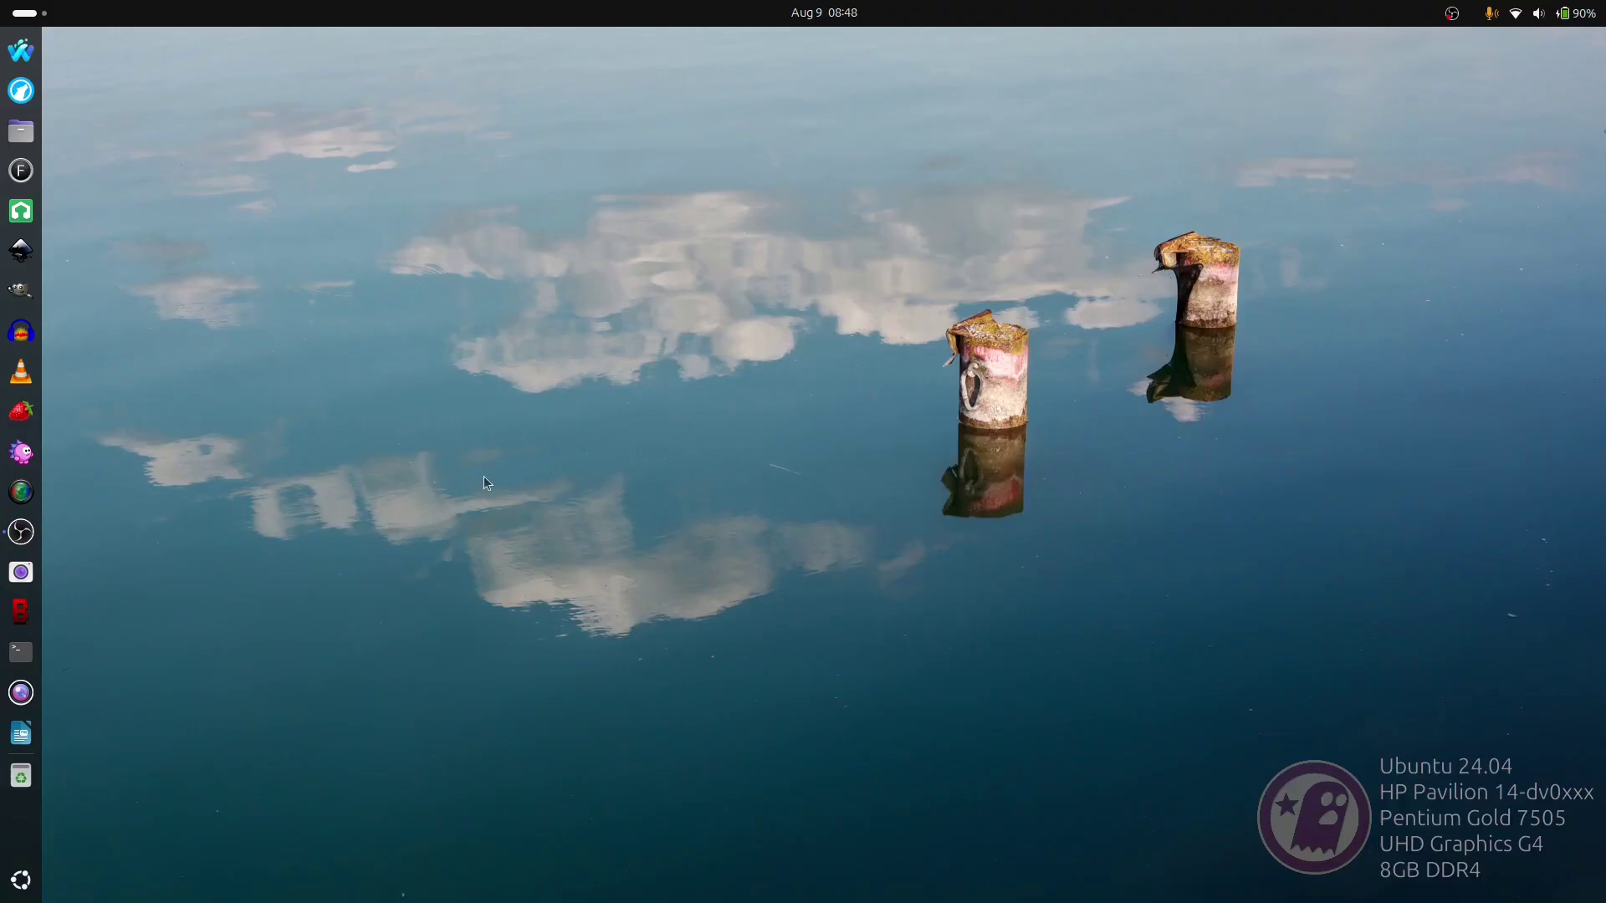
# Step: Search the installed applications for "syn" and launch Synaptic Package Manager, authenticating with the account password
pyautogui.click(25, 13)
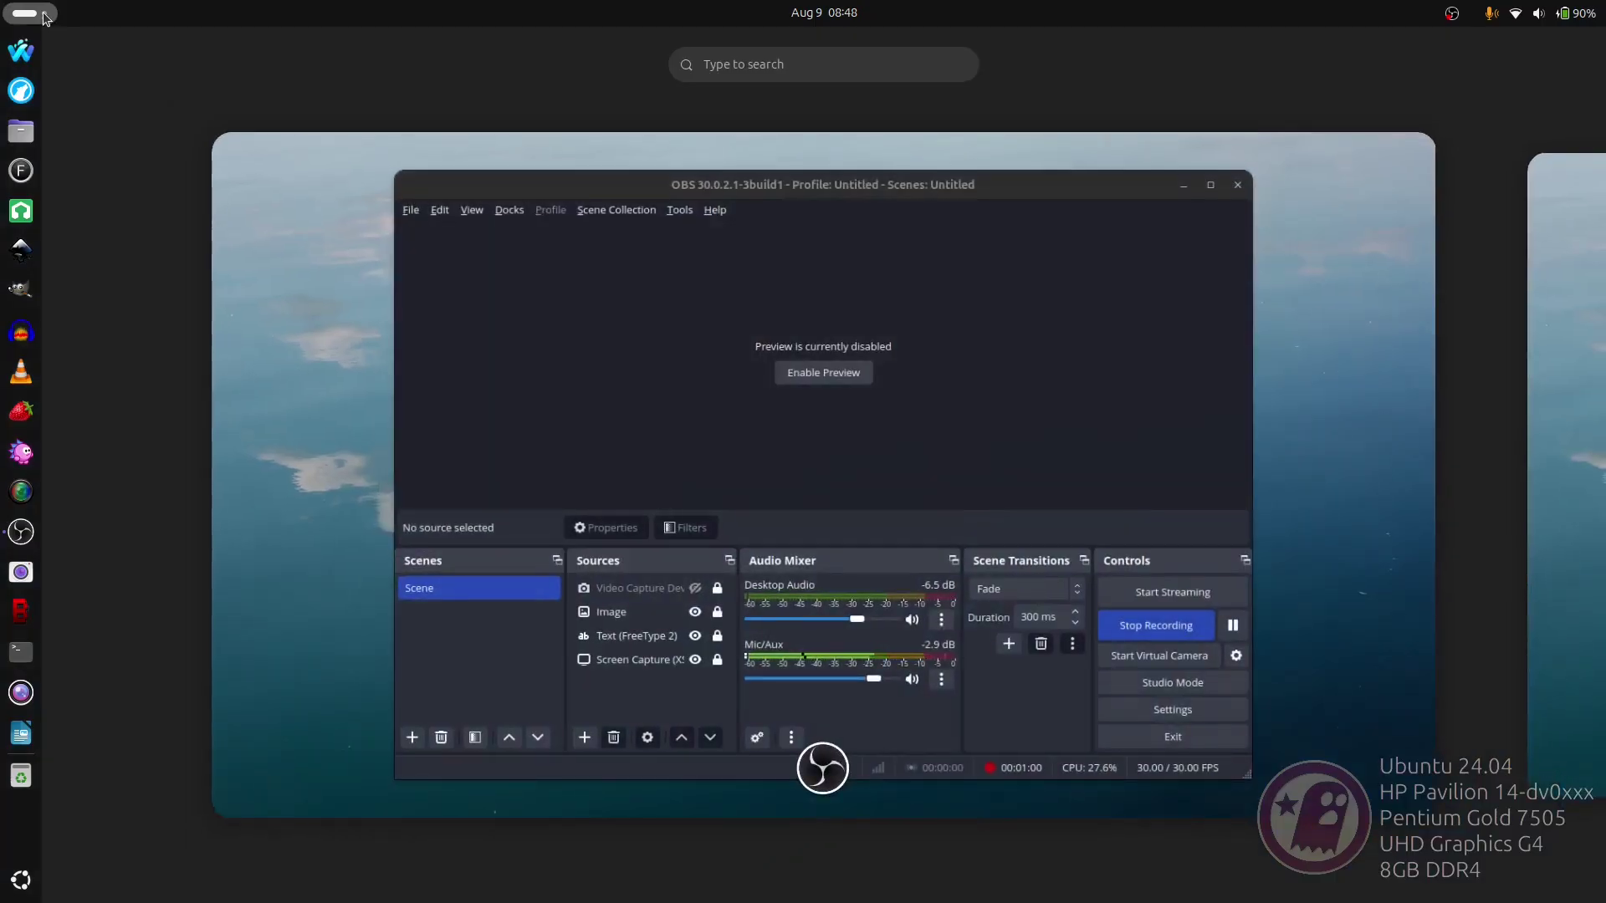
pyautogui.write('syn')
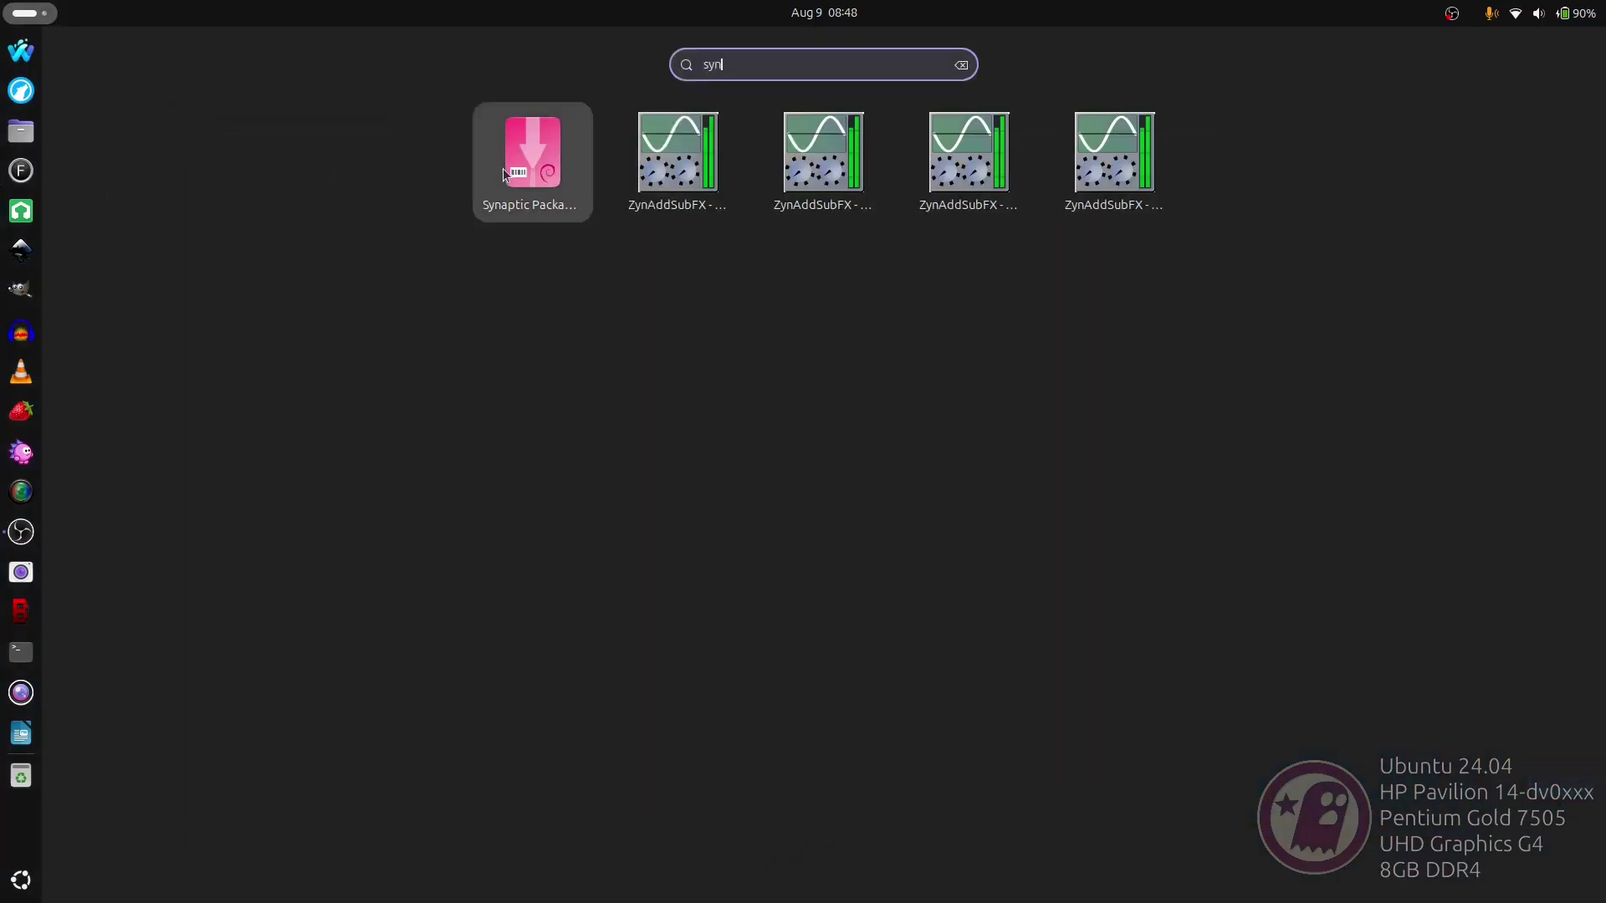
pyautogui.click(524, 169)
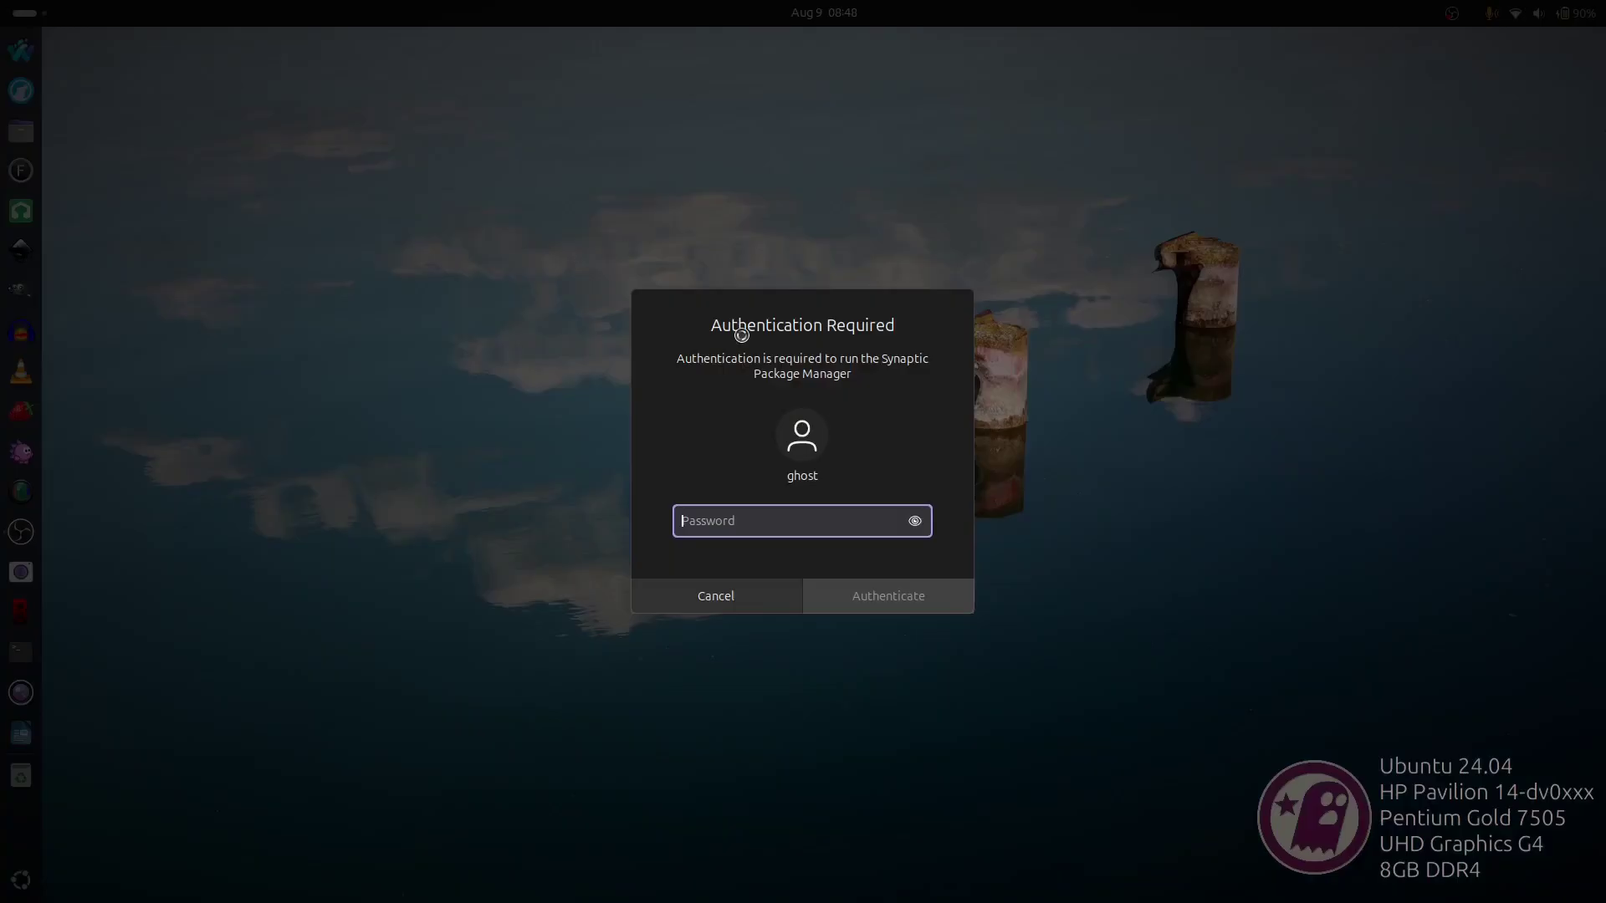
pyautogui.write('******')
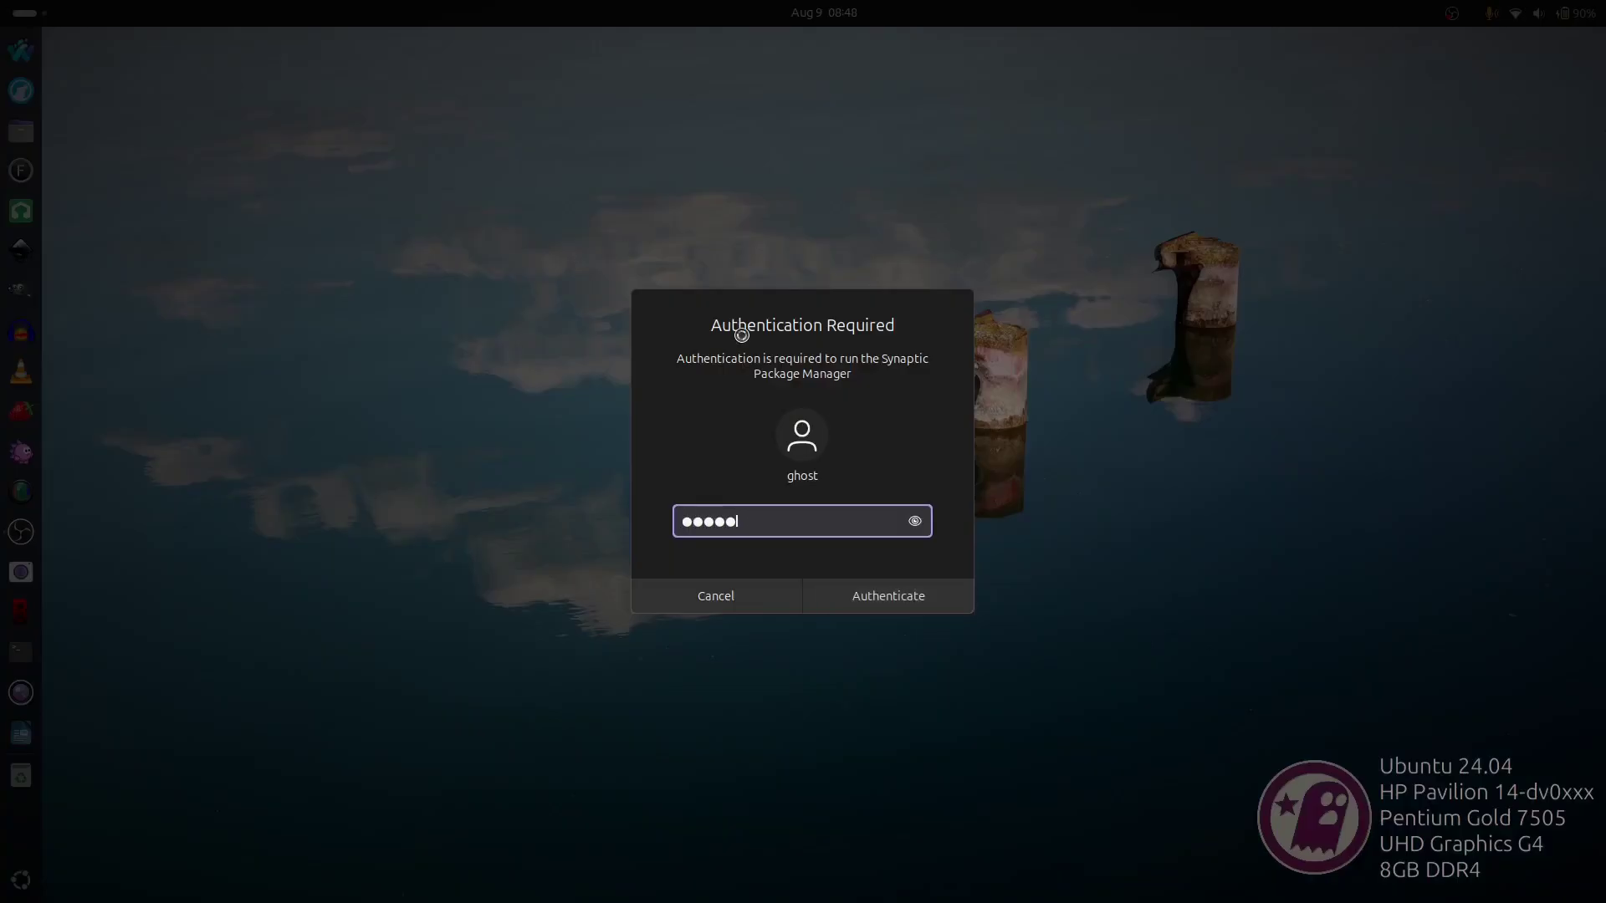
pyautogui.press('Return')
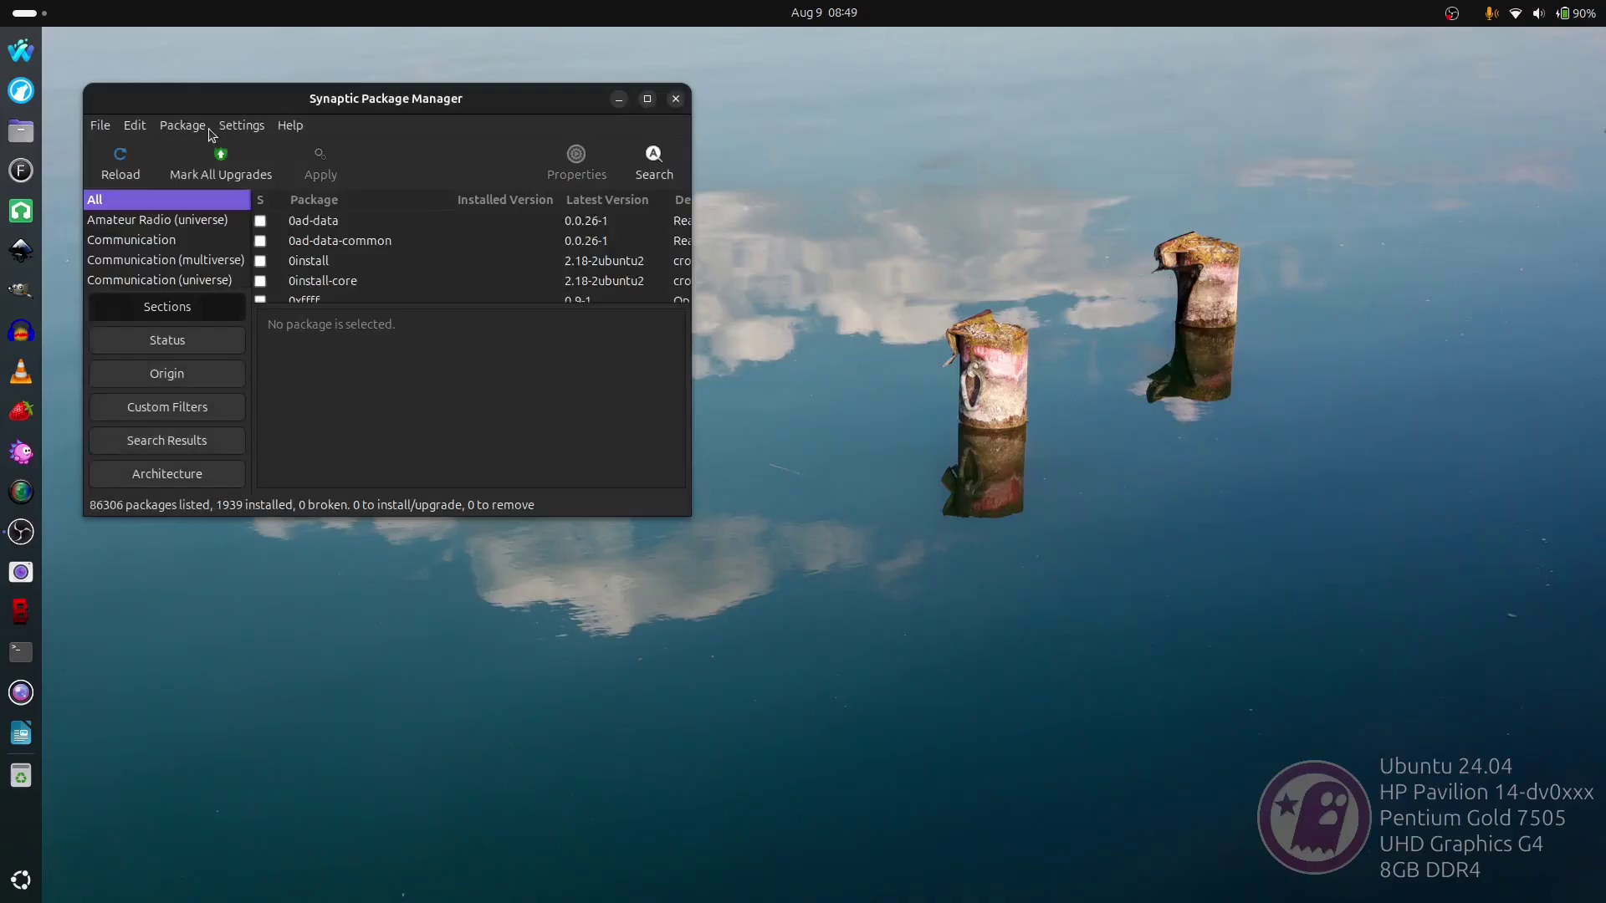
# Step: Re-enable the repo.librewolf.net repository in Synaptic's software sources and reload the package information
pyautogui.click(242, 125)
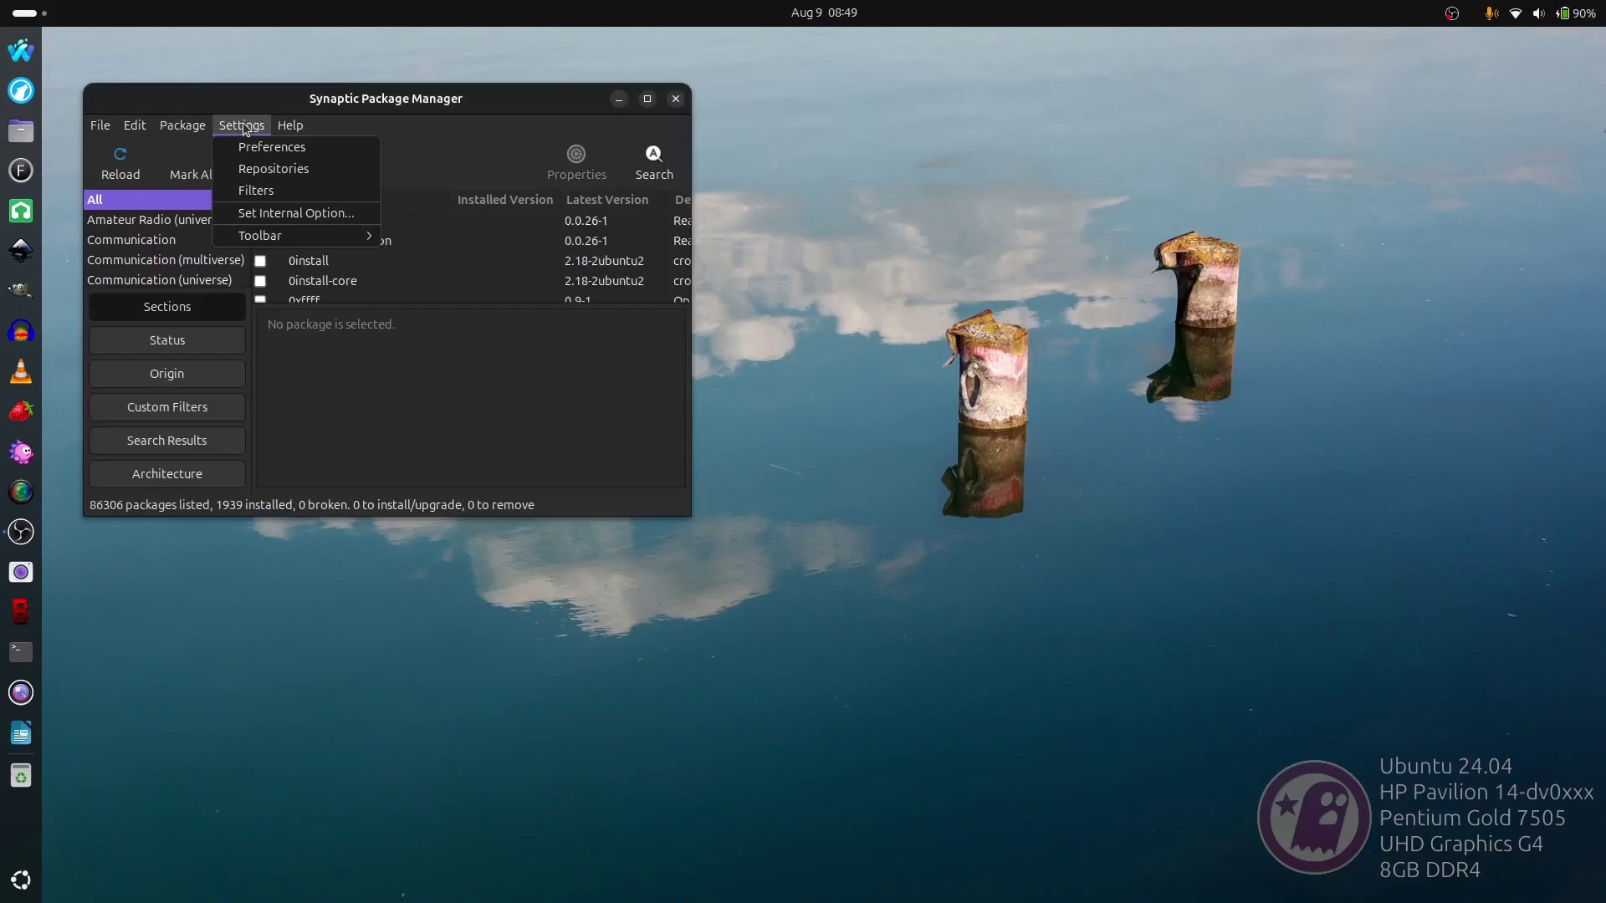
pyautogui.click(285, 167)
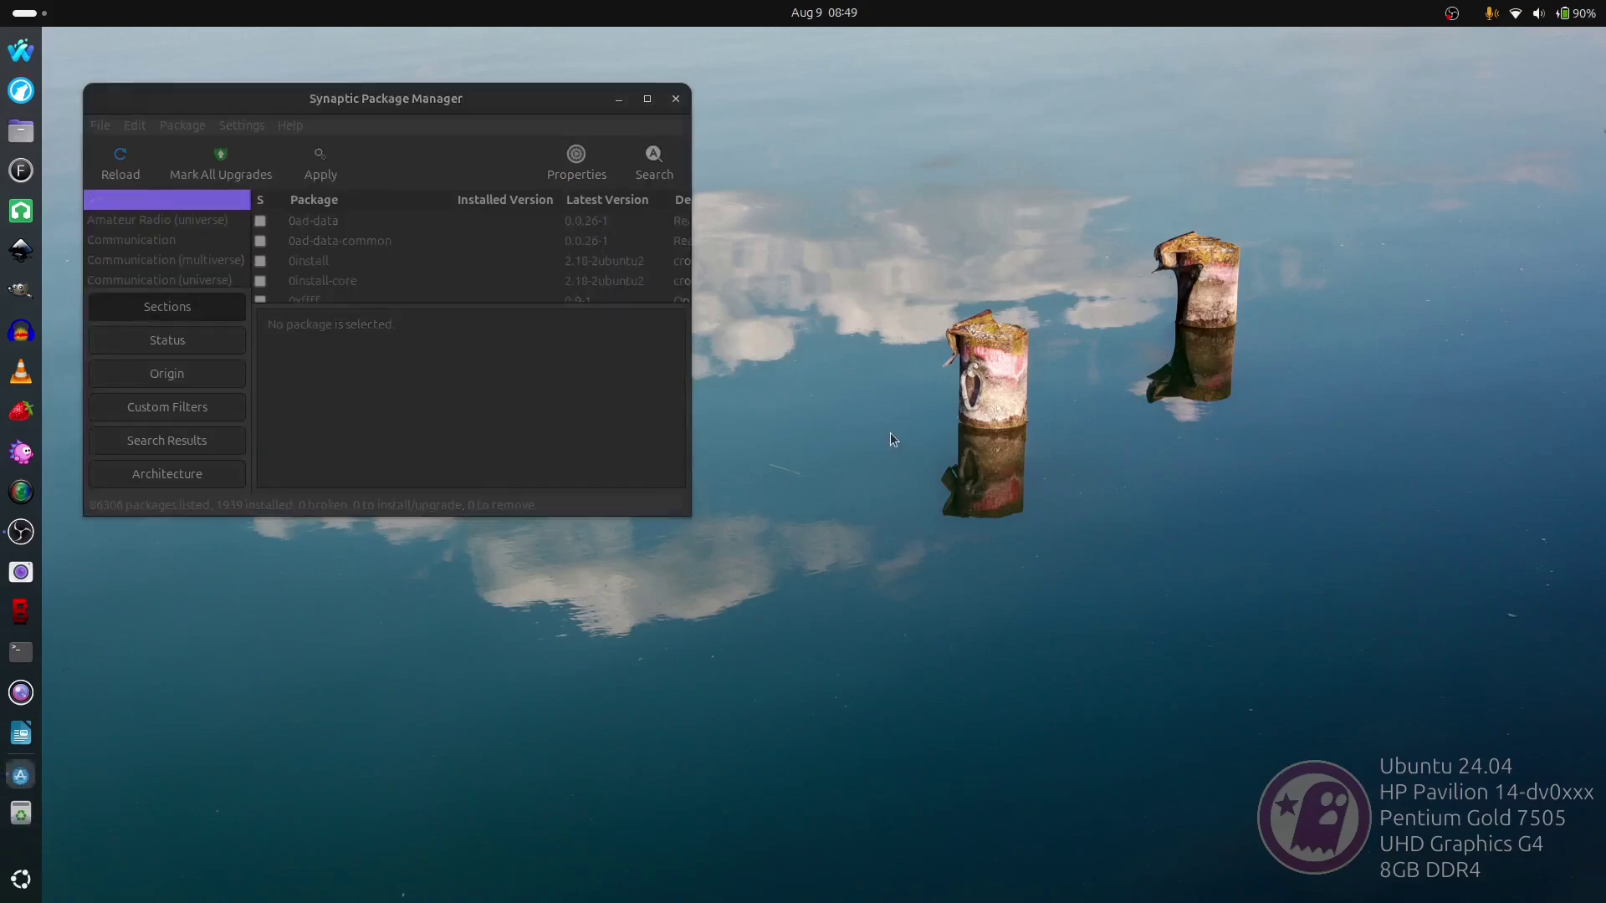
pyautogui.click(716, 355)
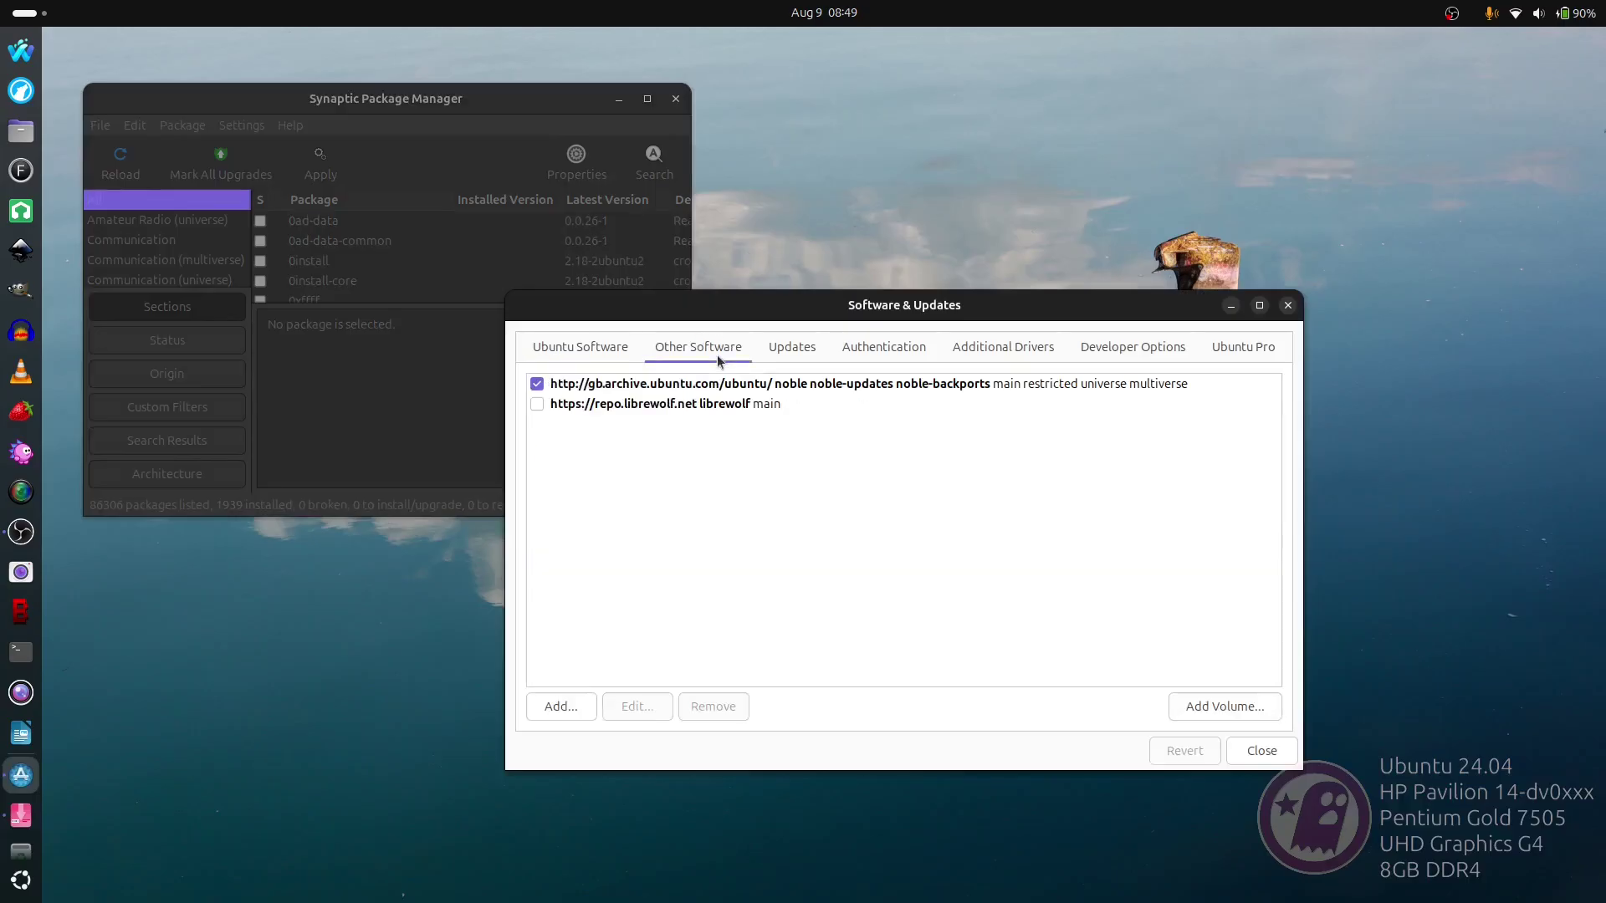
pyautogui.click(536, 405)
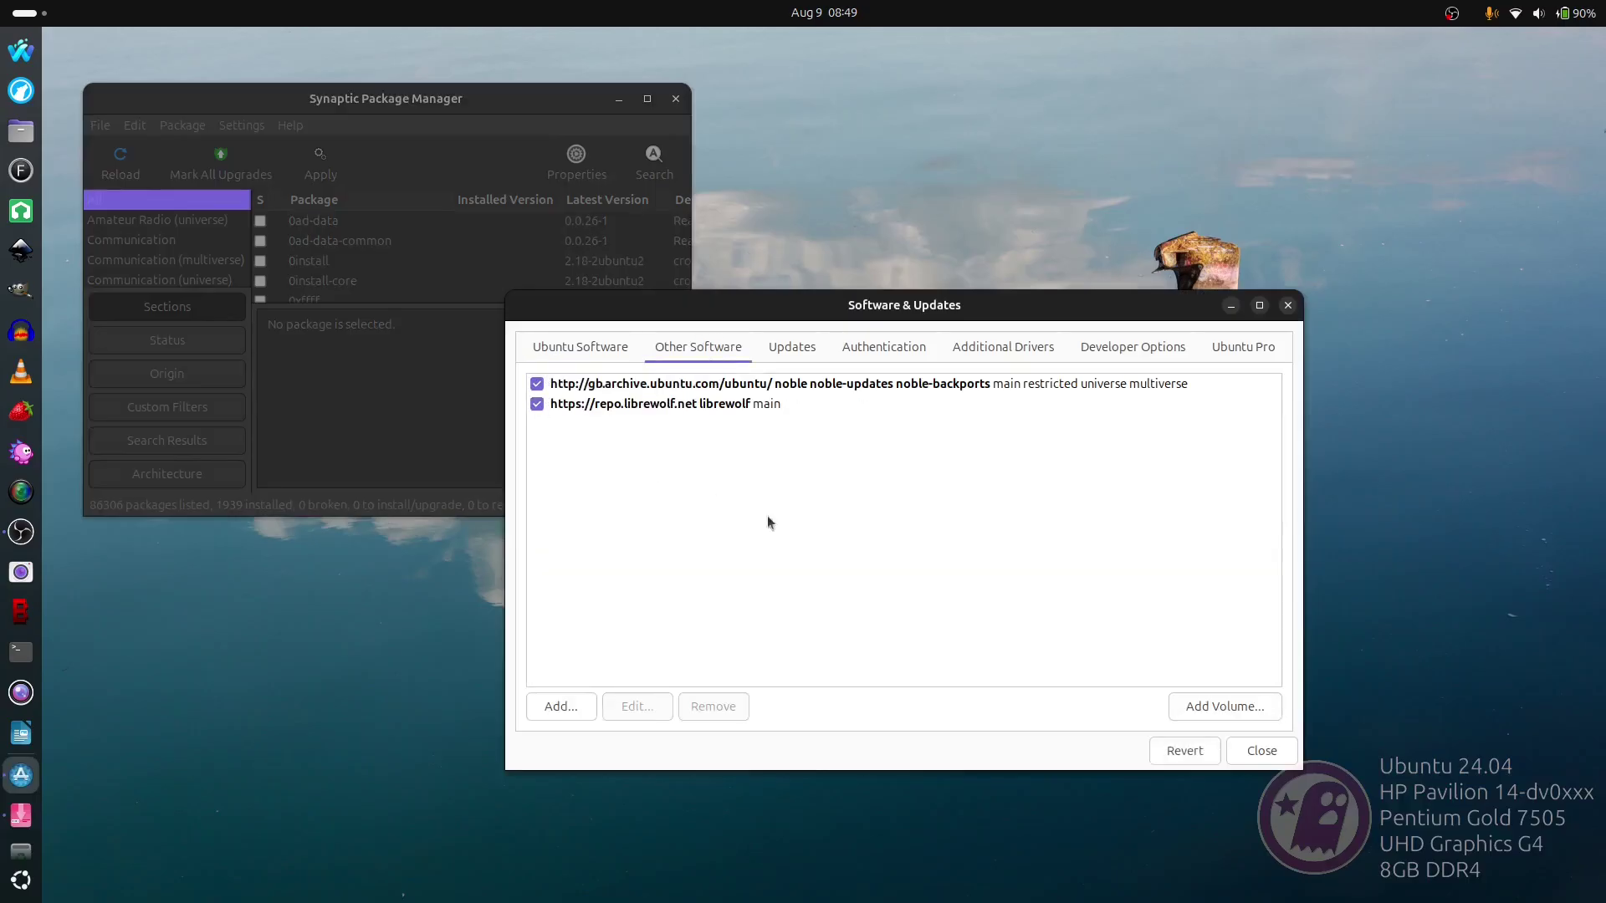
pyautogui.click(1260, 751)
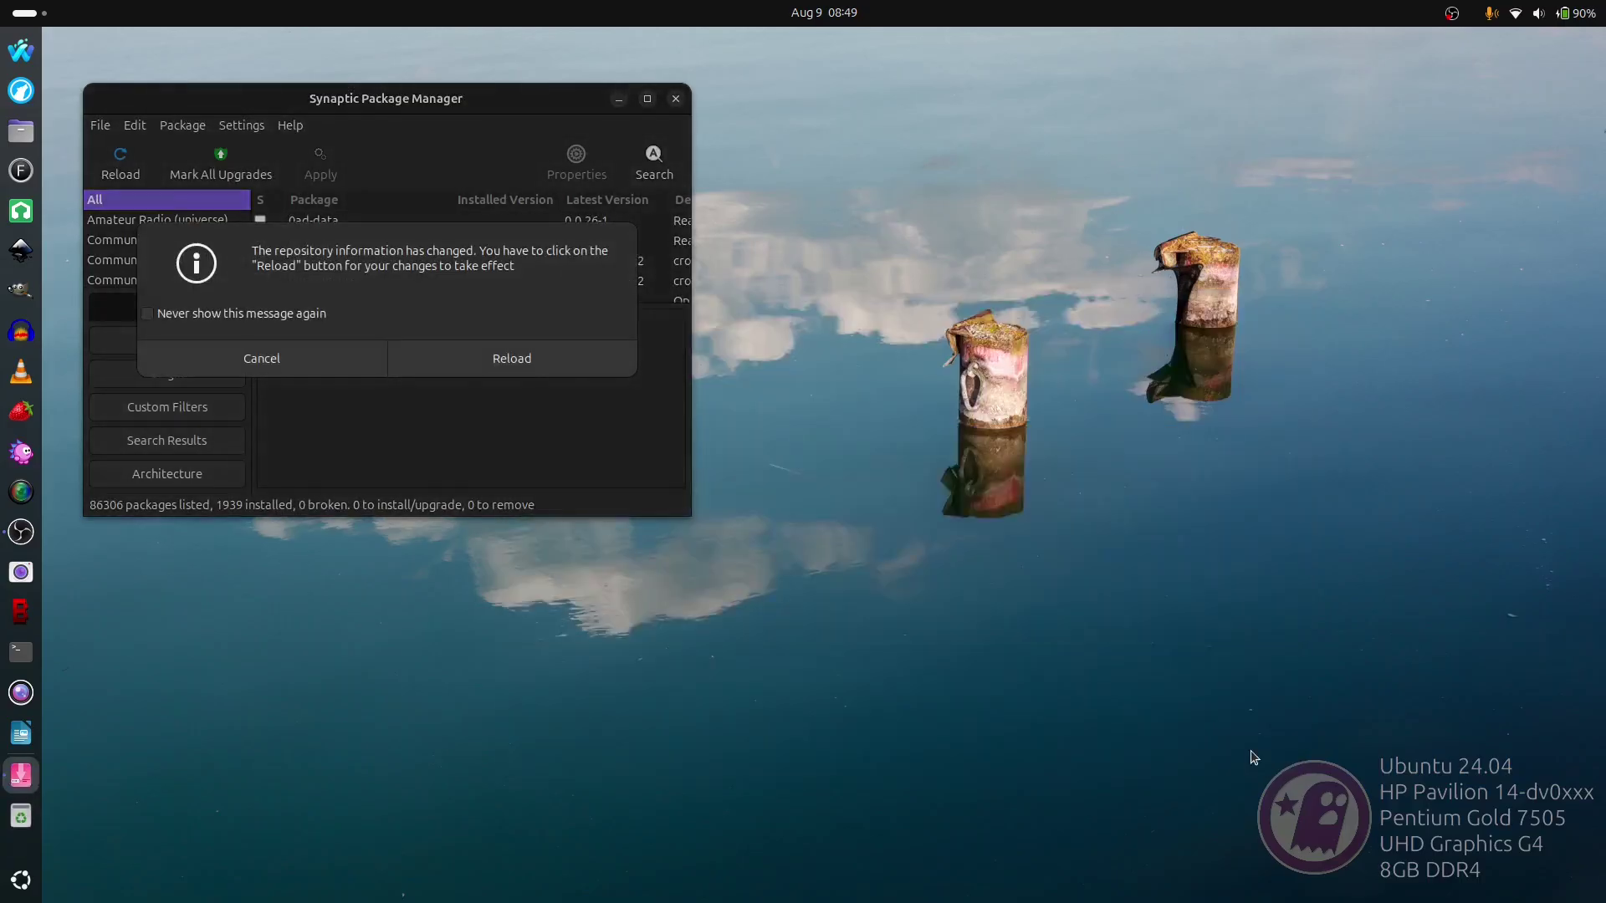
pyautogui.click(515, 358)
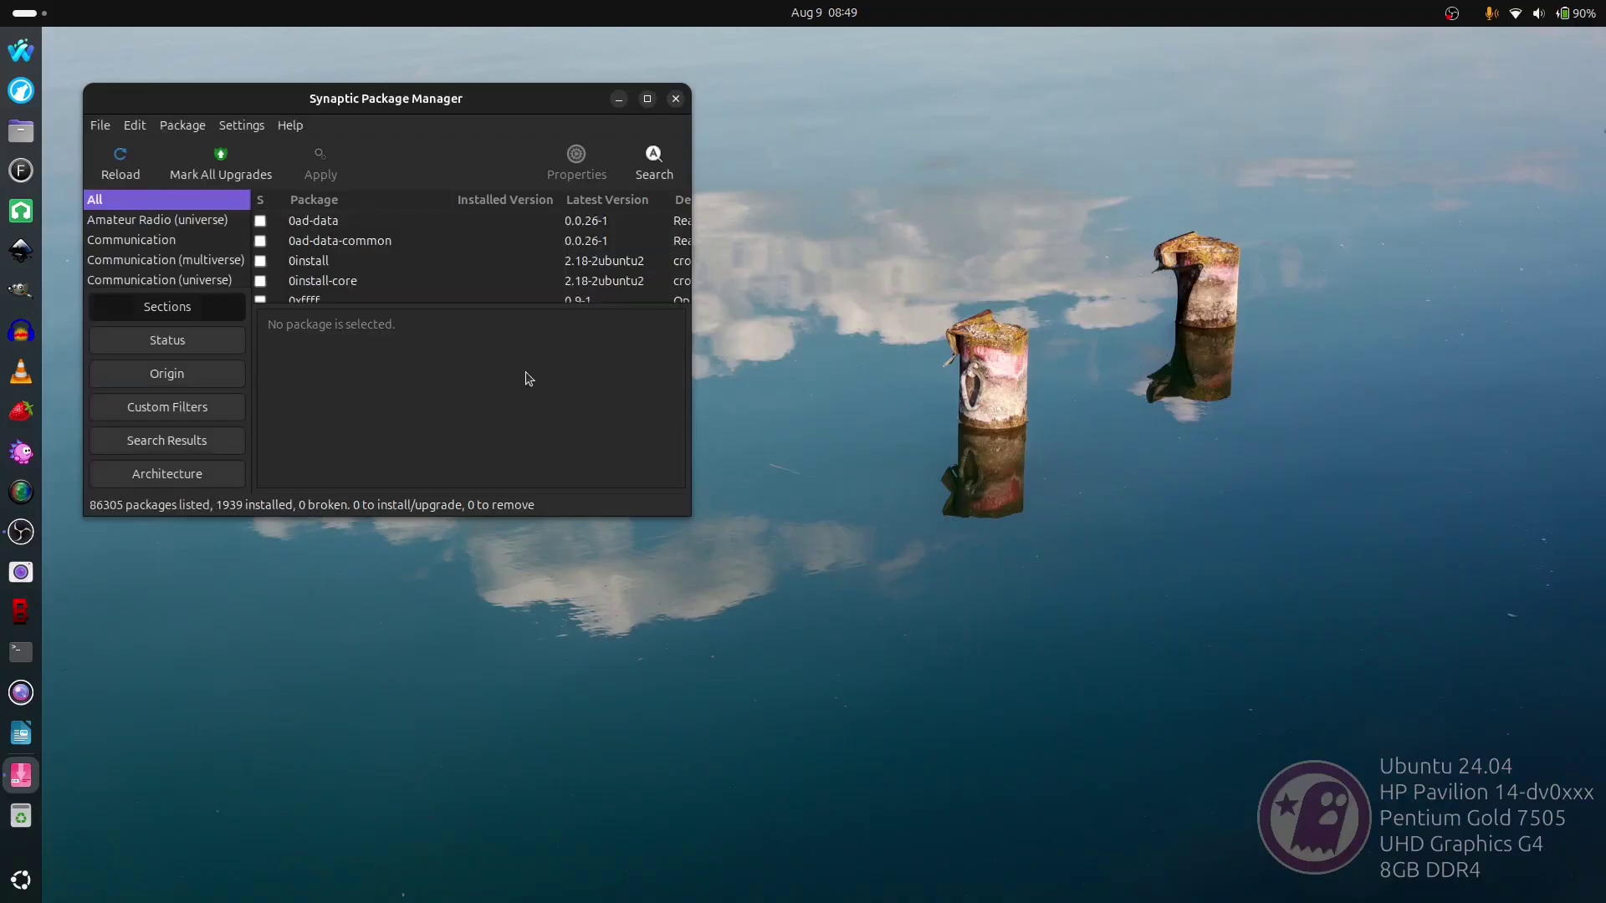
# Step: Mark all available upgrades including the required librewolf change, review the packages listed for upgrading, and apply the changes
pyautogui.click(232, 159)
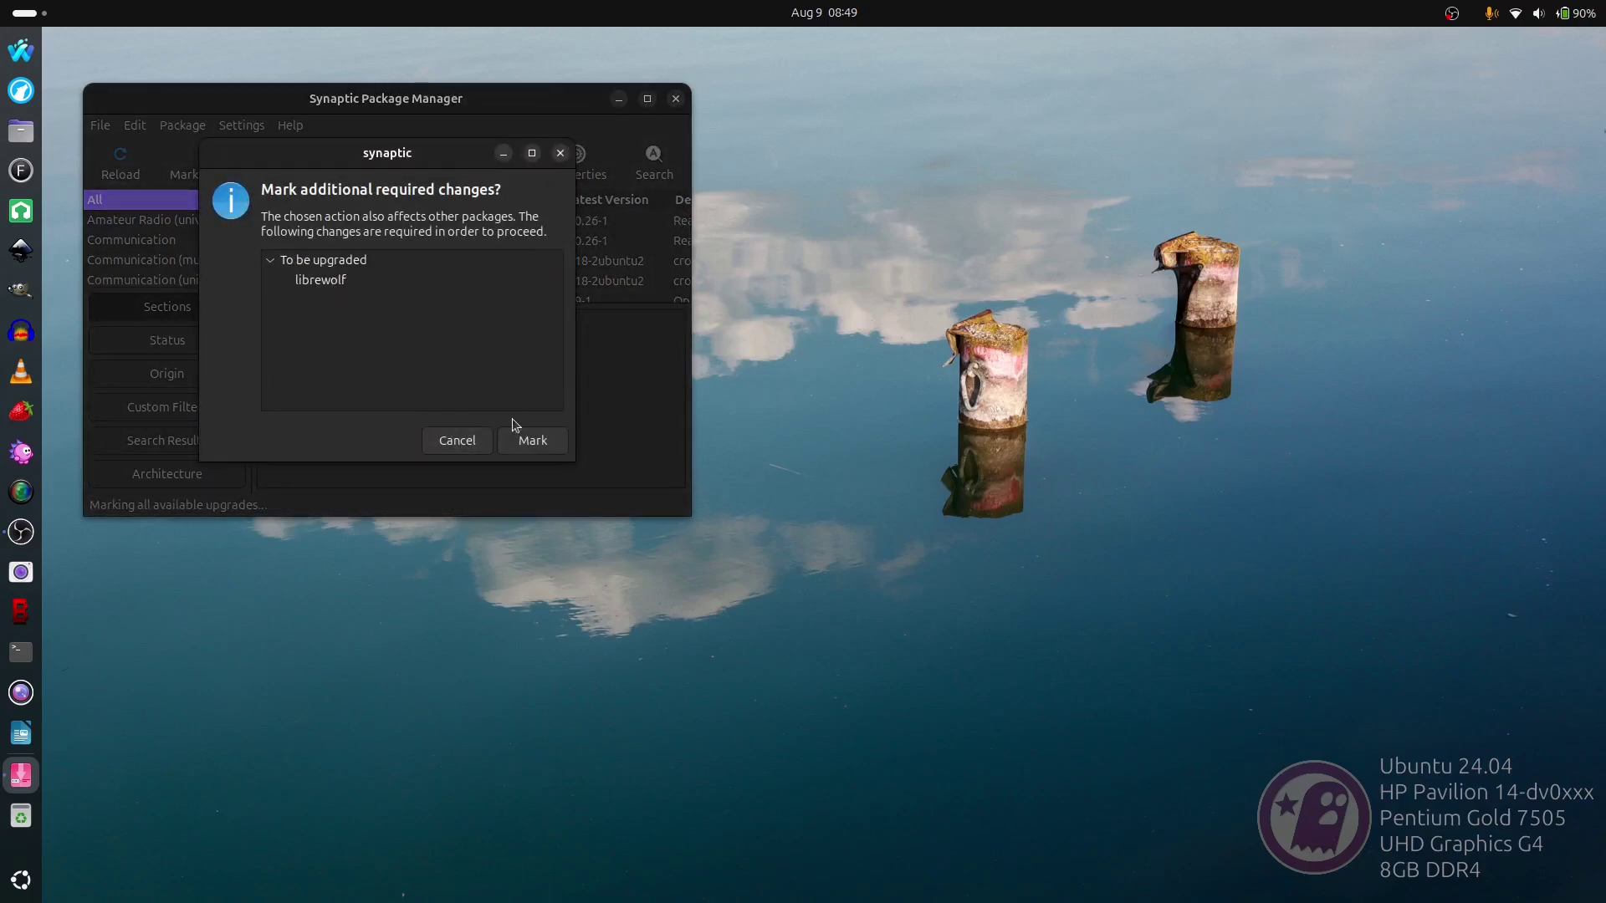
pyautogui.click(544, 449)
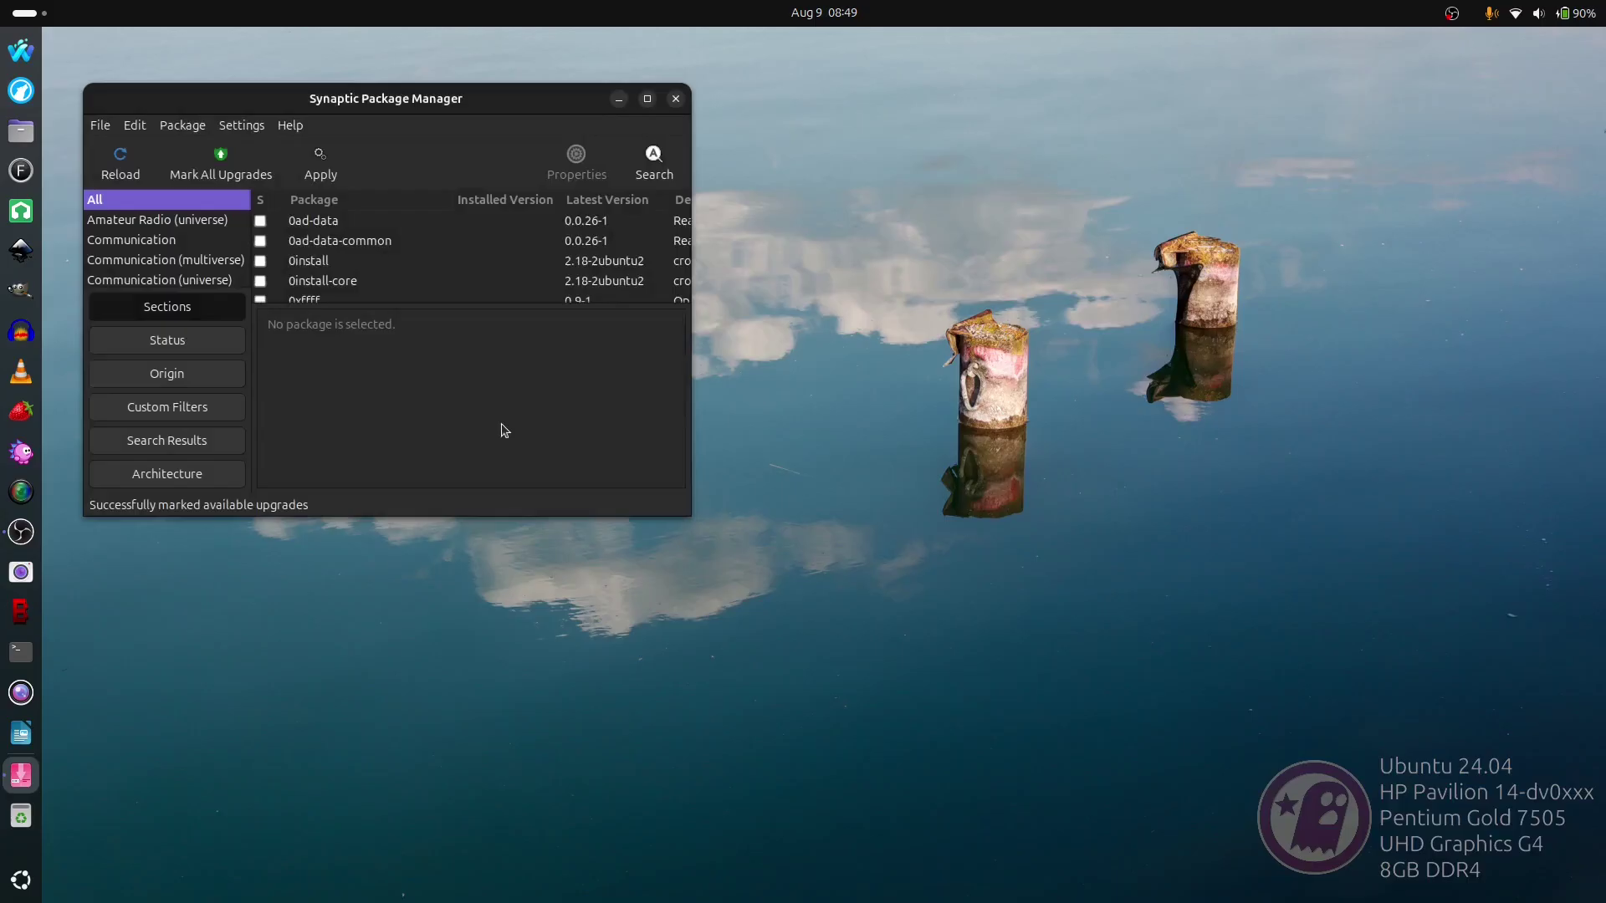
pyautogui.click(322, 164)
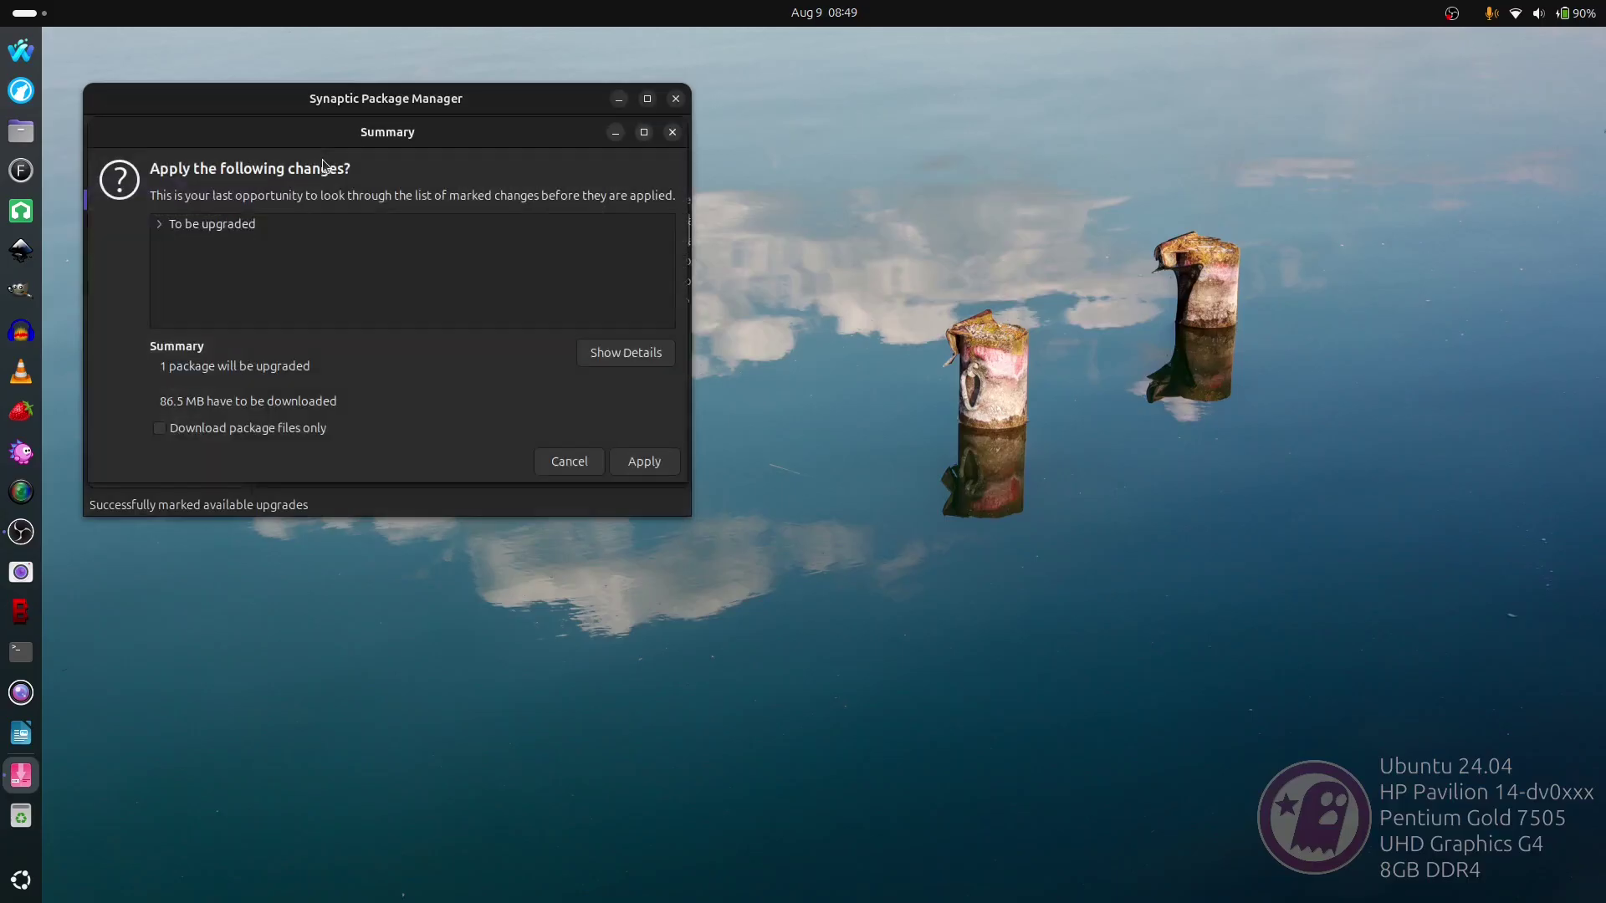
pyautogui.click(159, 226)
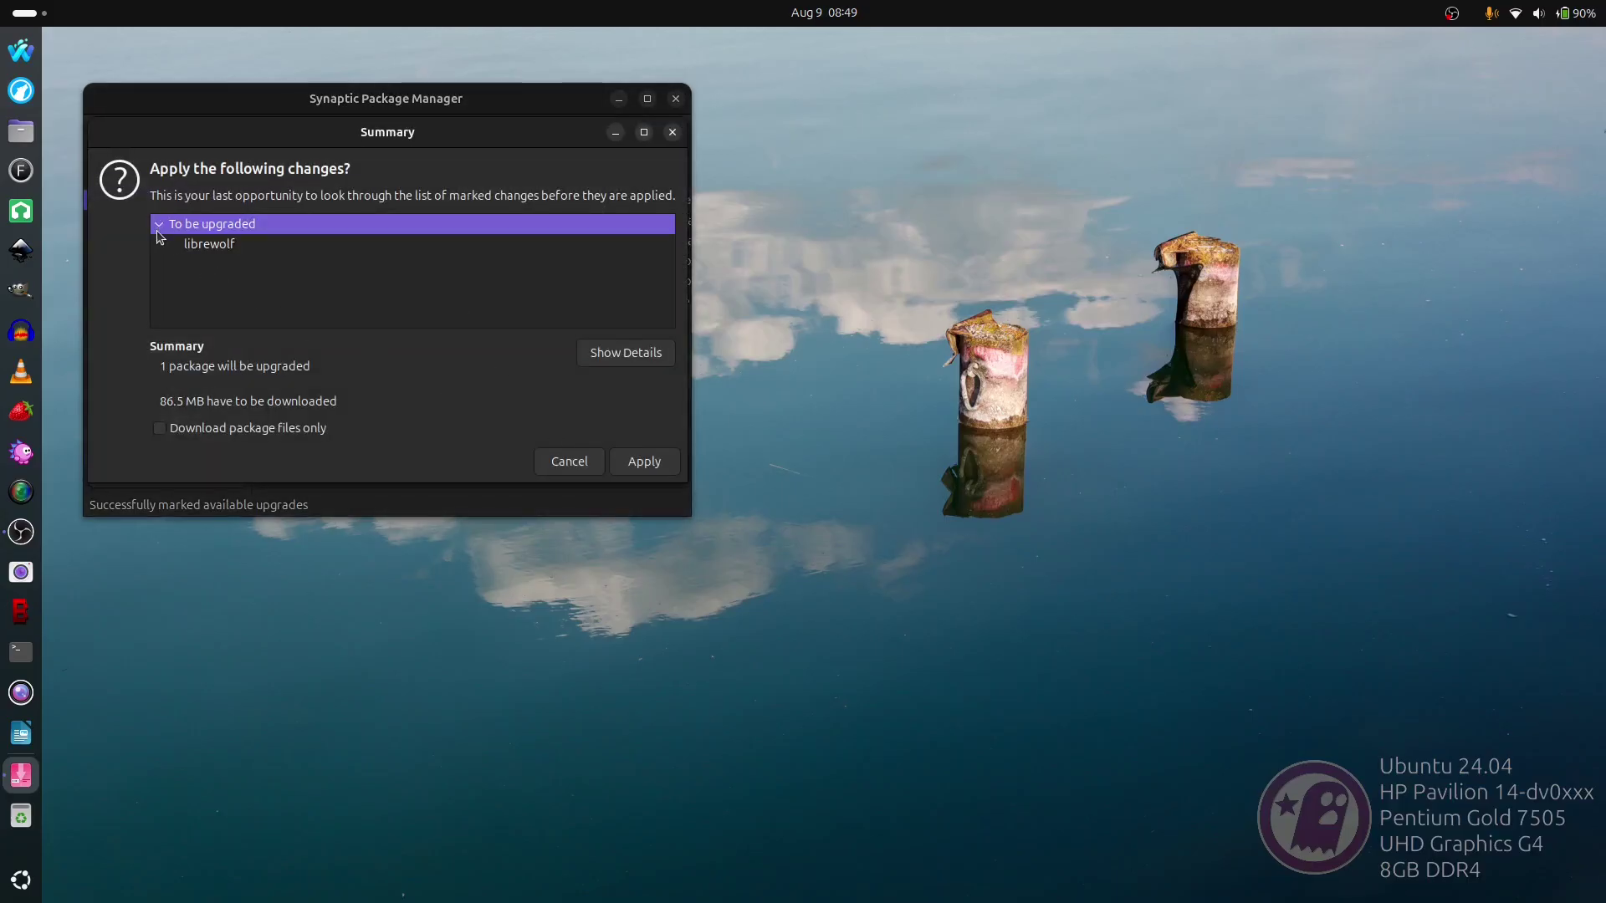
pyautogui.click(660, 460)
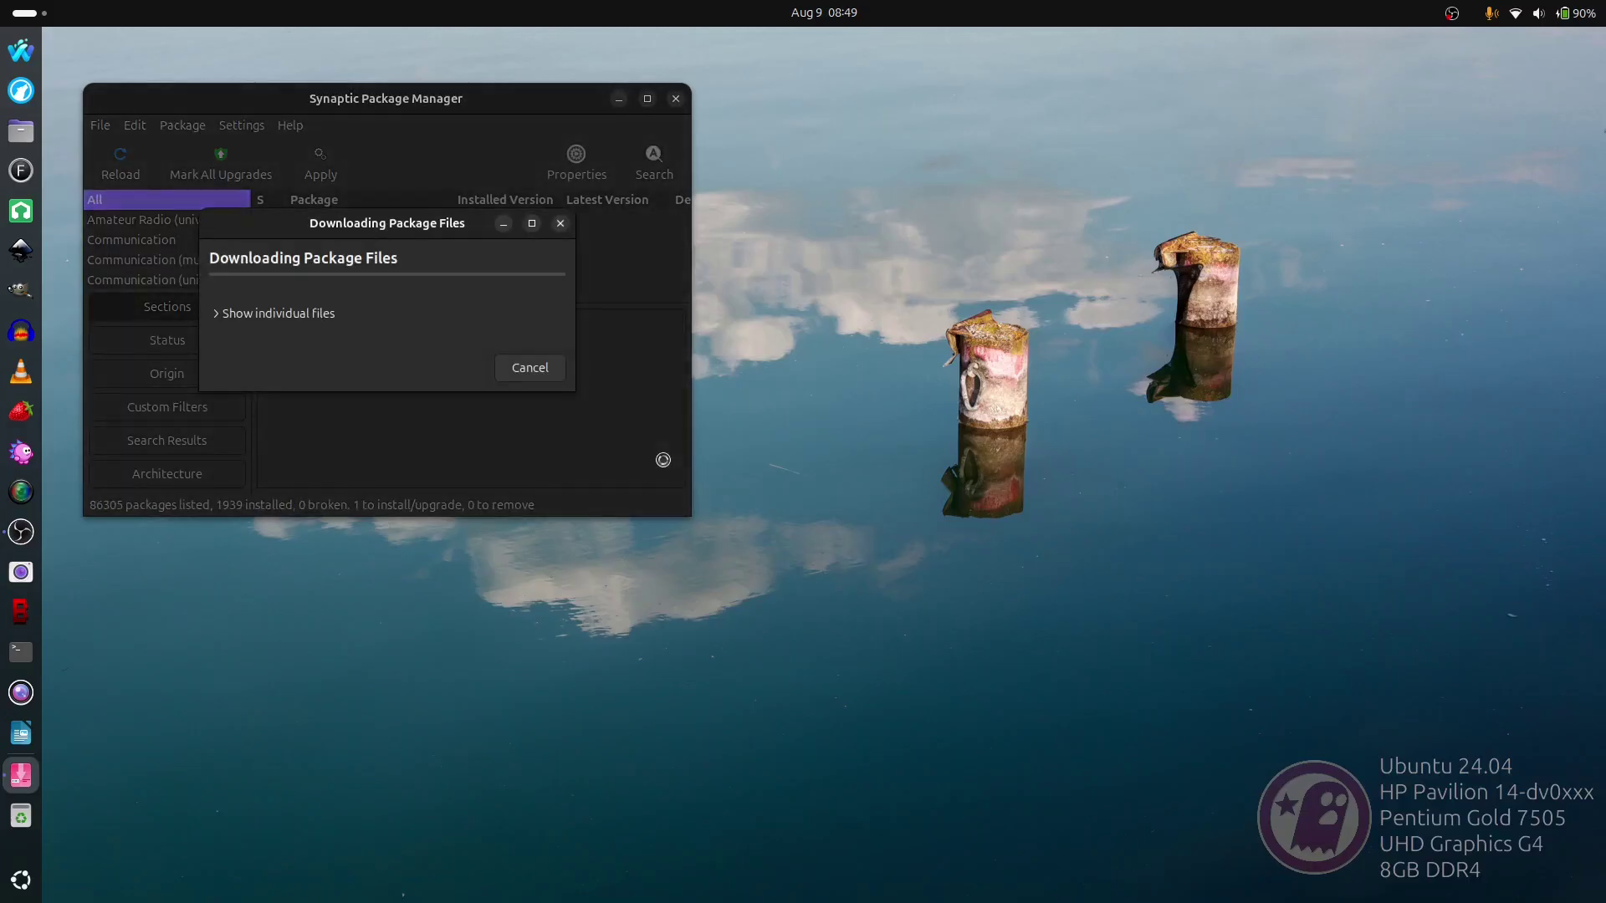
# Step: Expand the download and installation details during the librewolf upgrade, and close Synaptic once the changes are applied
pyautogui.click(244, 318)
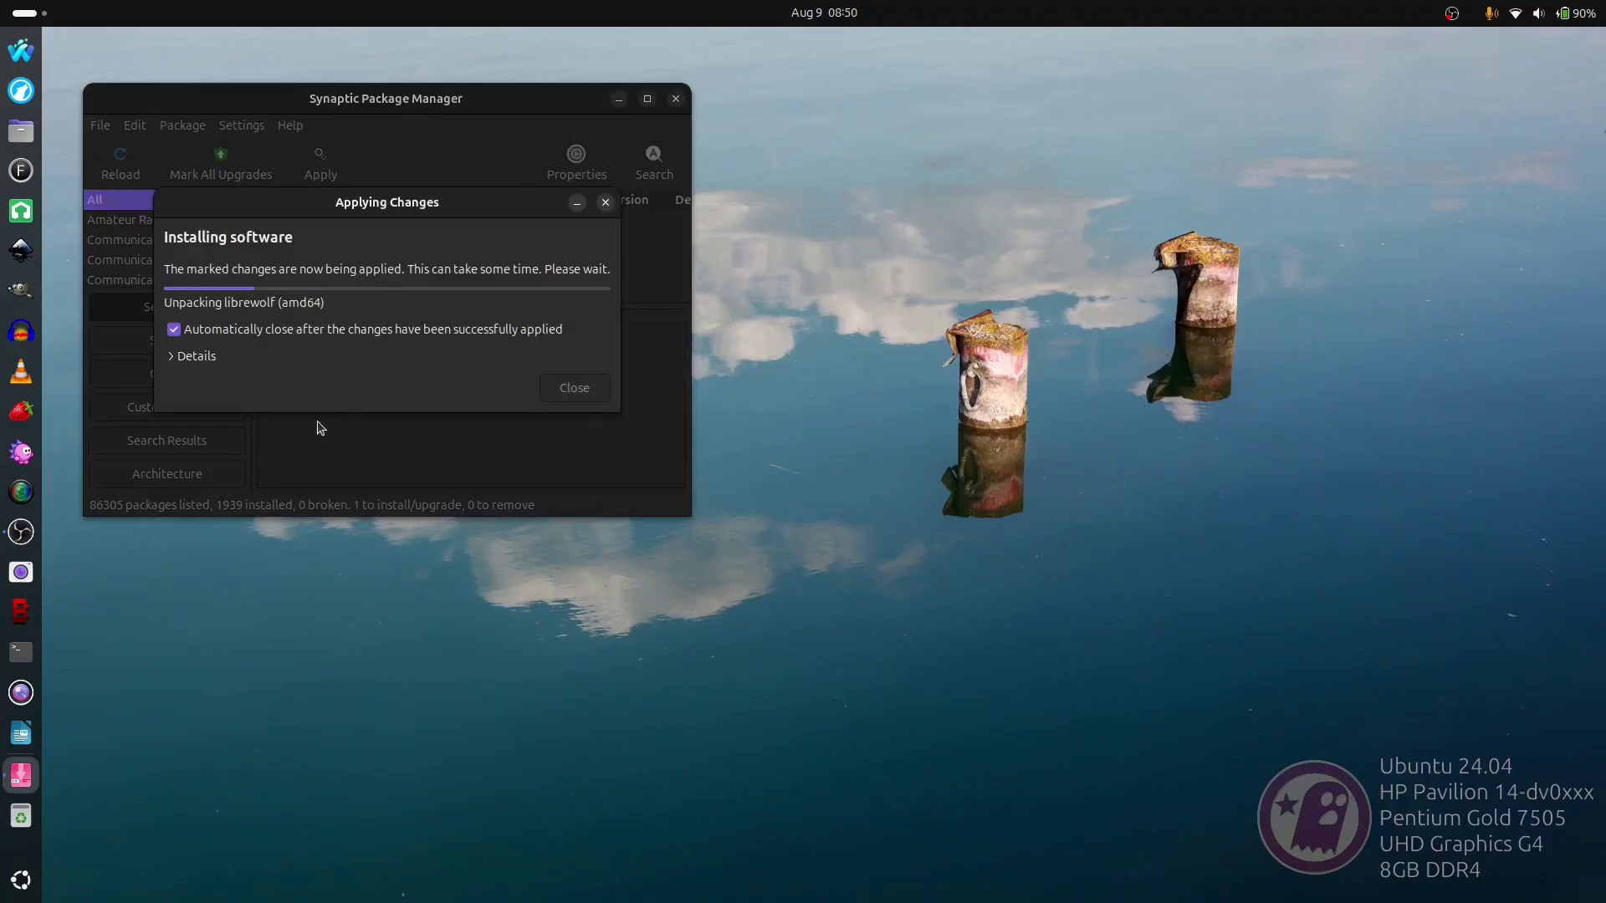
pyautogui.click(177, 358)
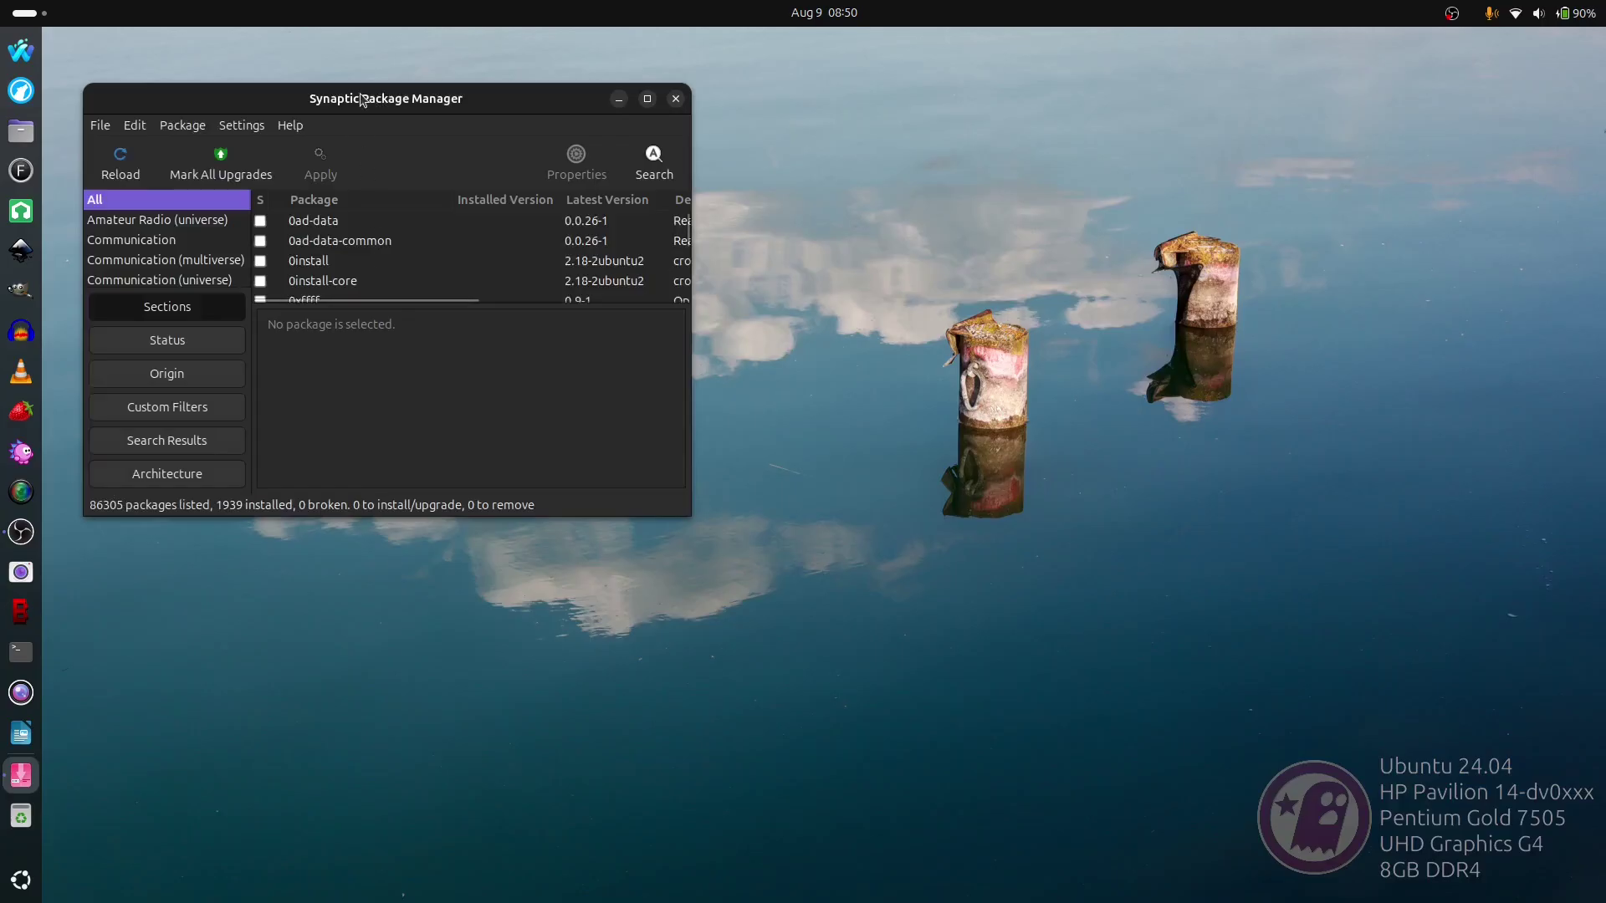
pyautogui.moveTo(369, 104); pyautogui.dragTo(880, 257)
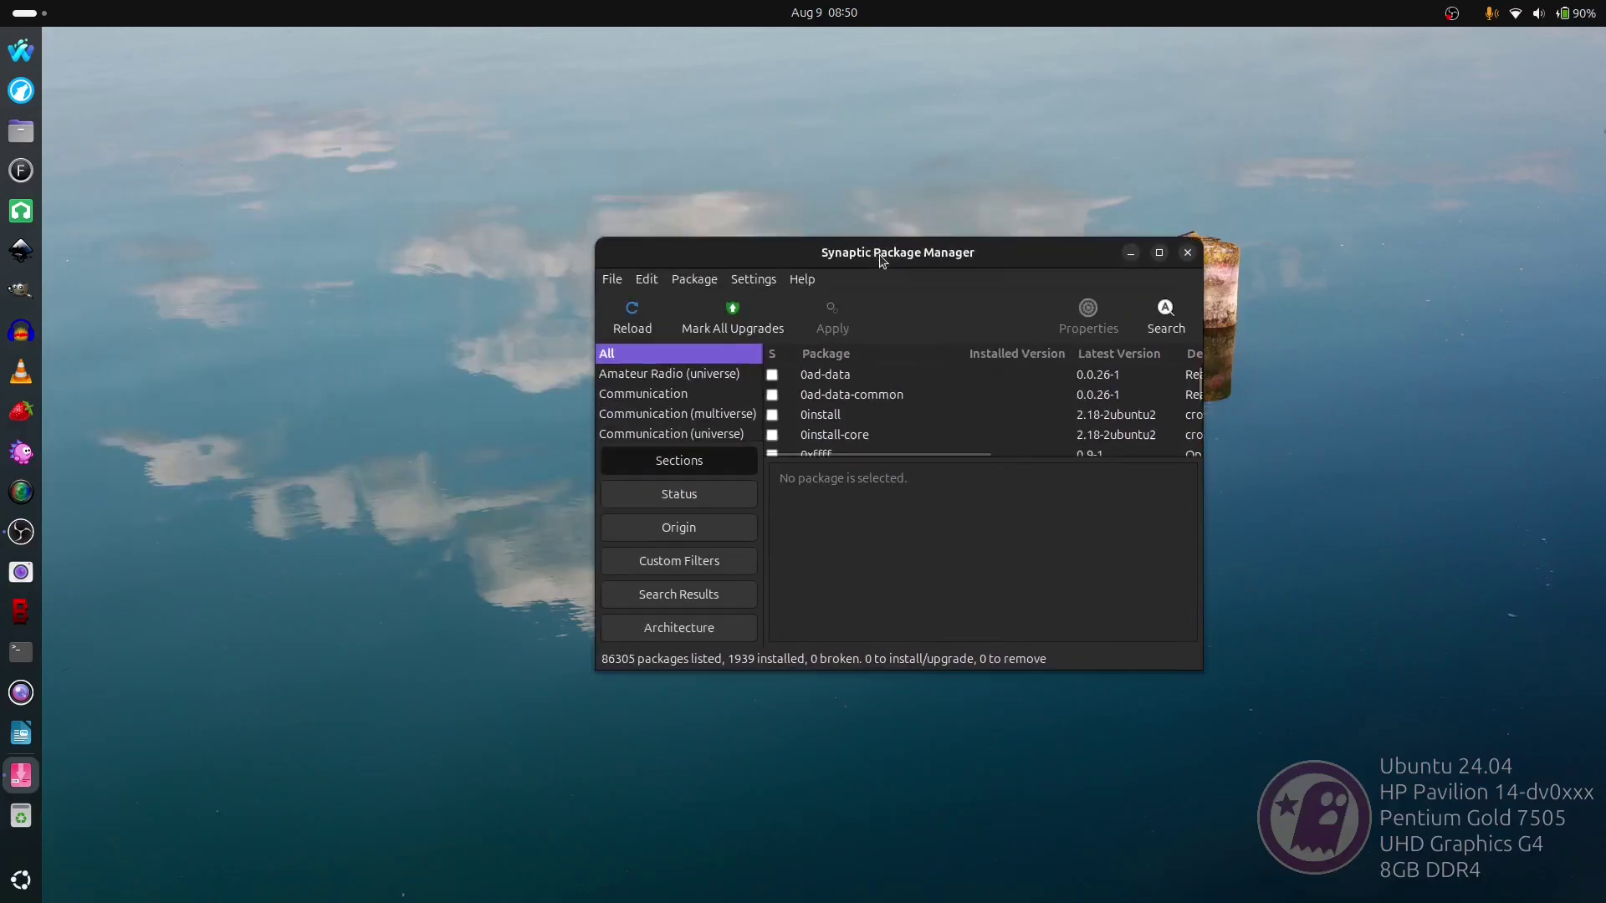
pyautogui.click(1187, 253)
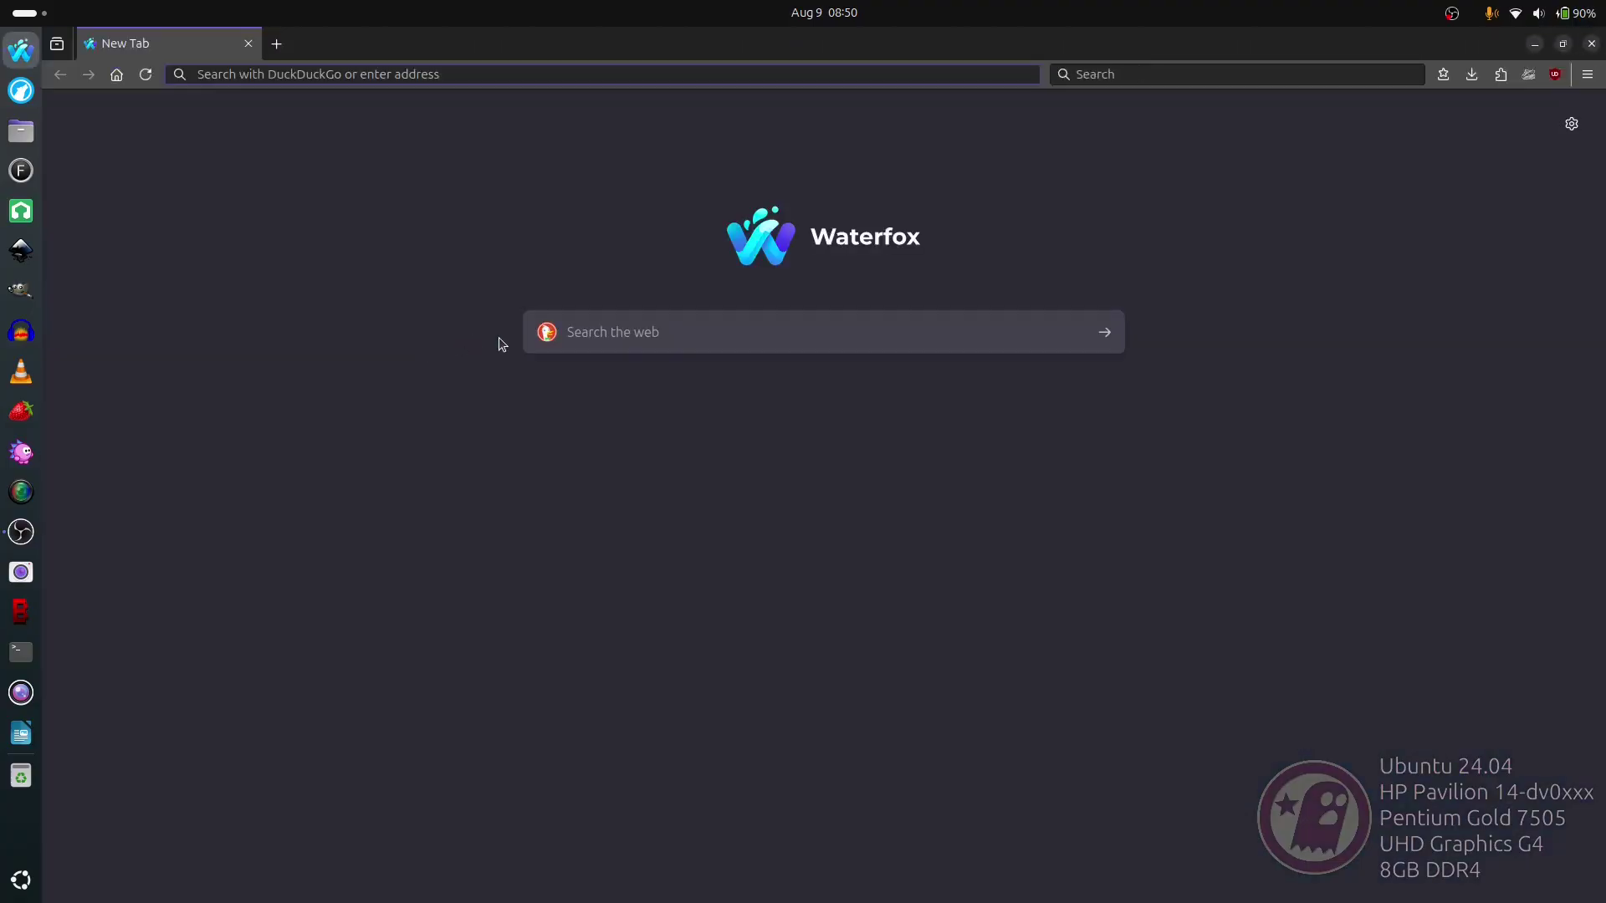
# Step: Check the version and update status of Waterfox in its About window, and close the browser
pyautogui.click(1587, 77)
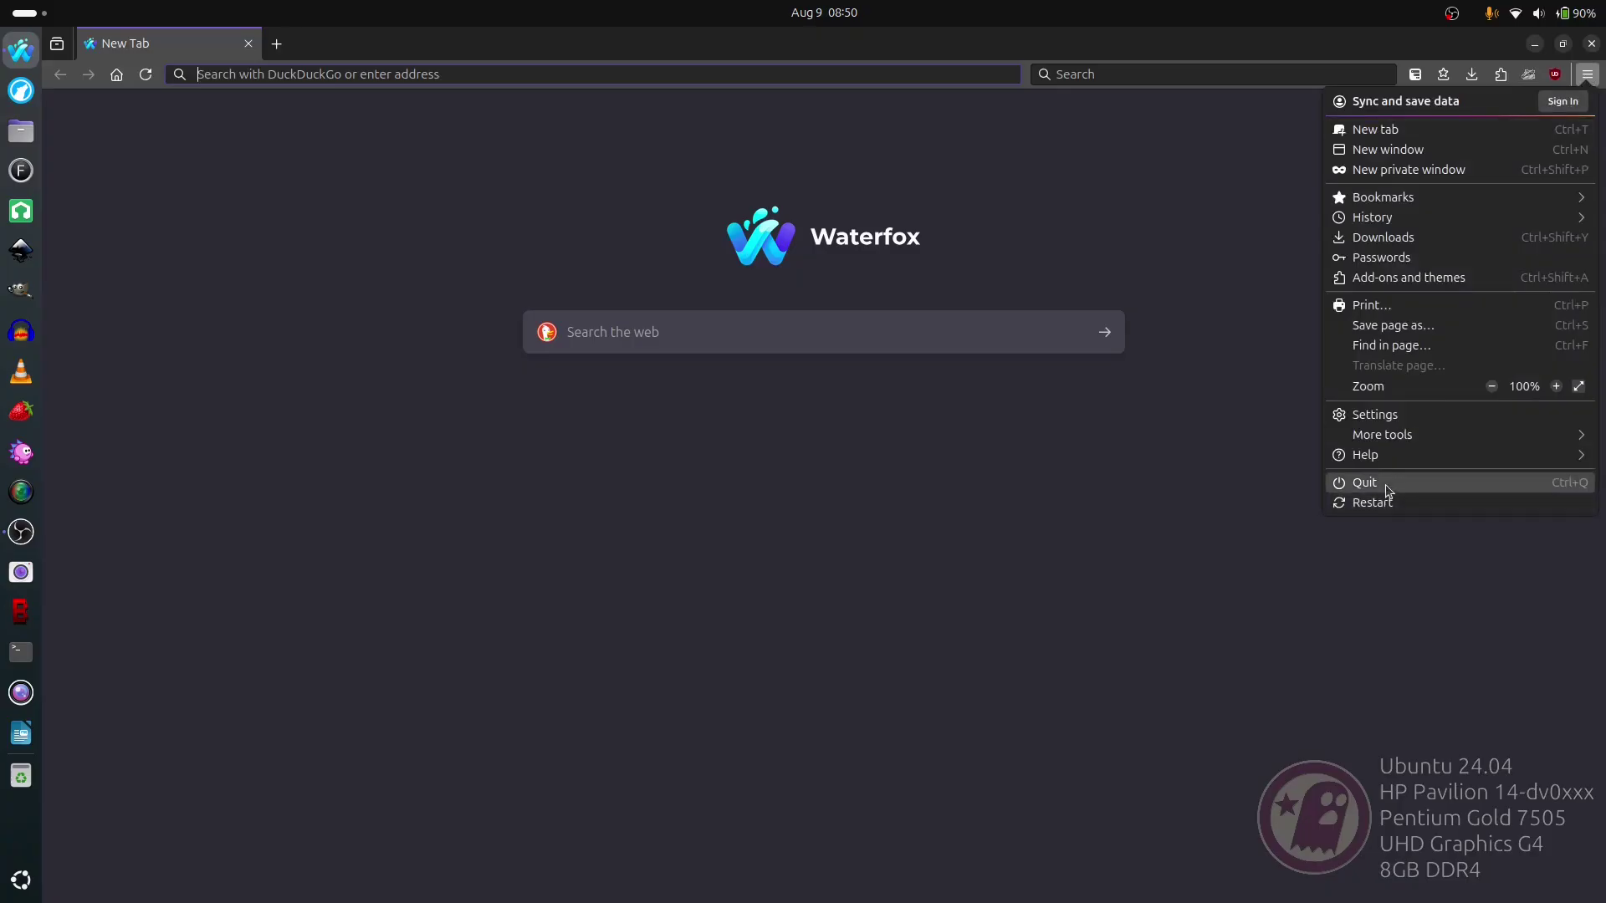
pyautogui.click(1392, 455)
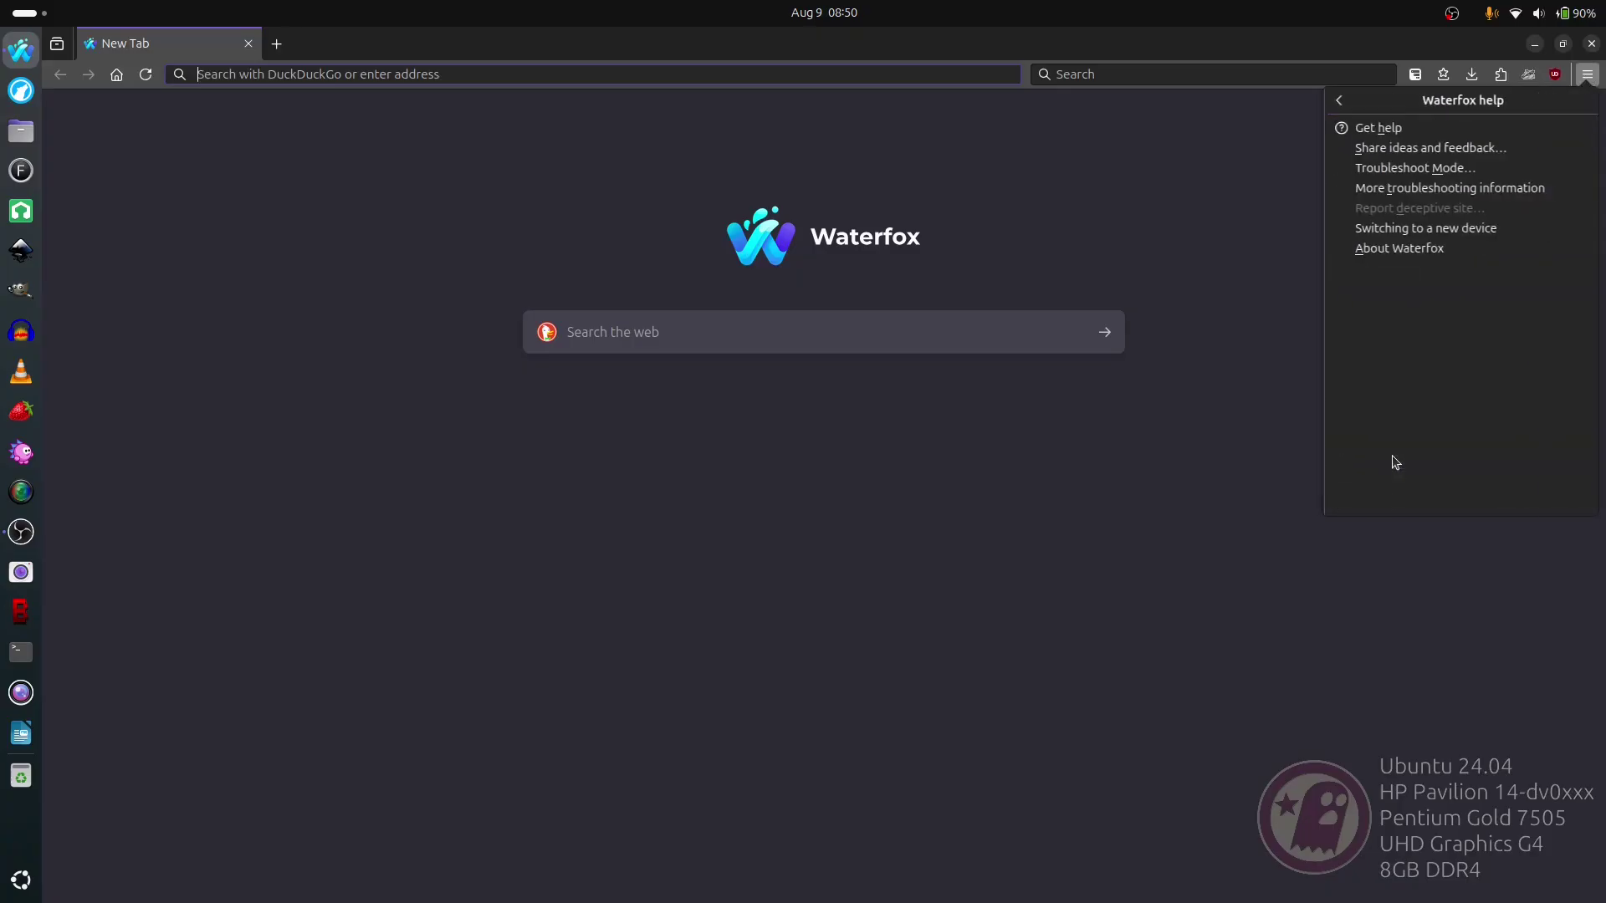
pyautogui.click(1388, 255)
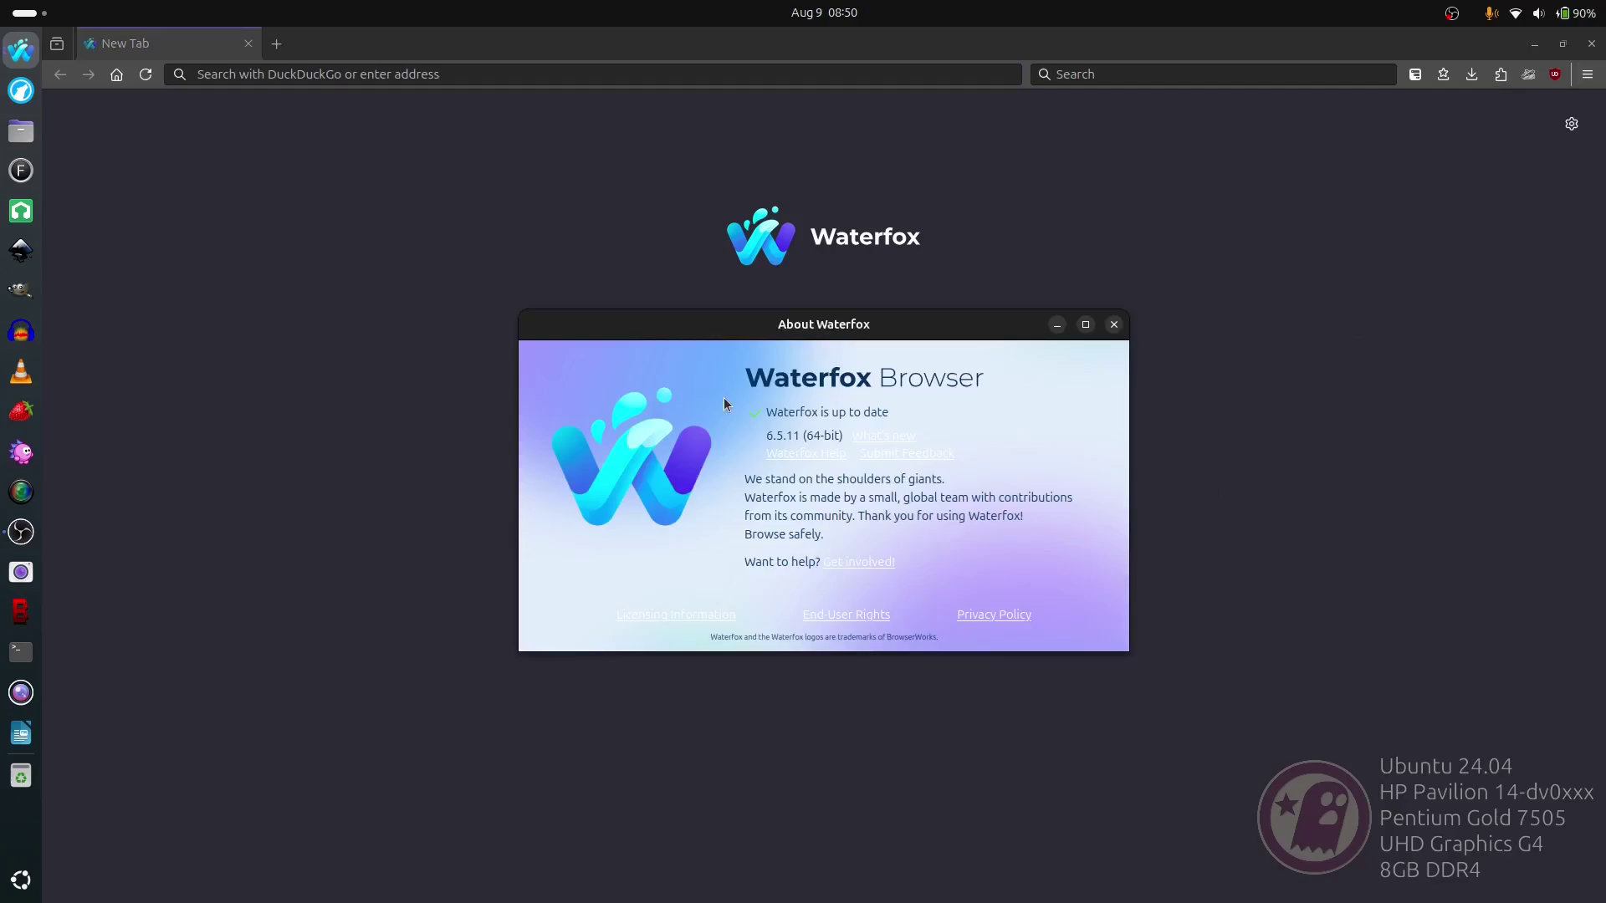
pyautogui.click(1113, 325)
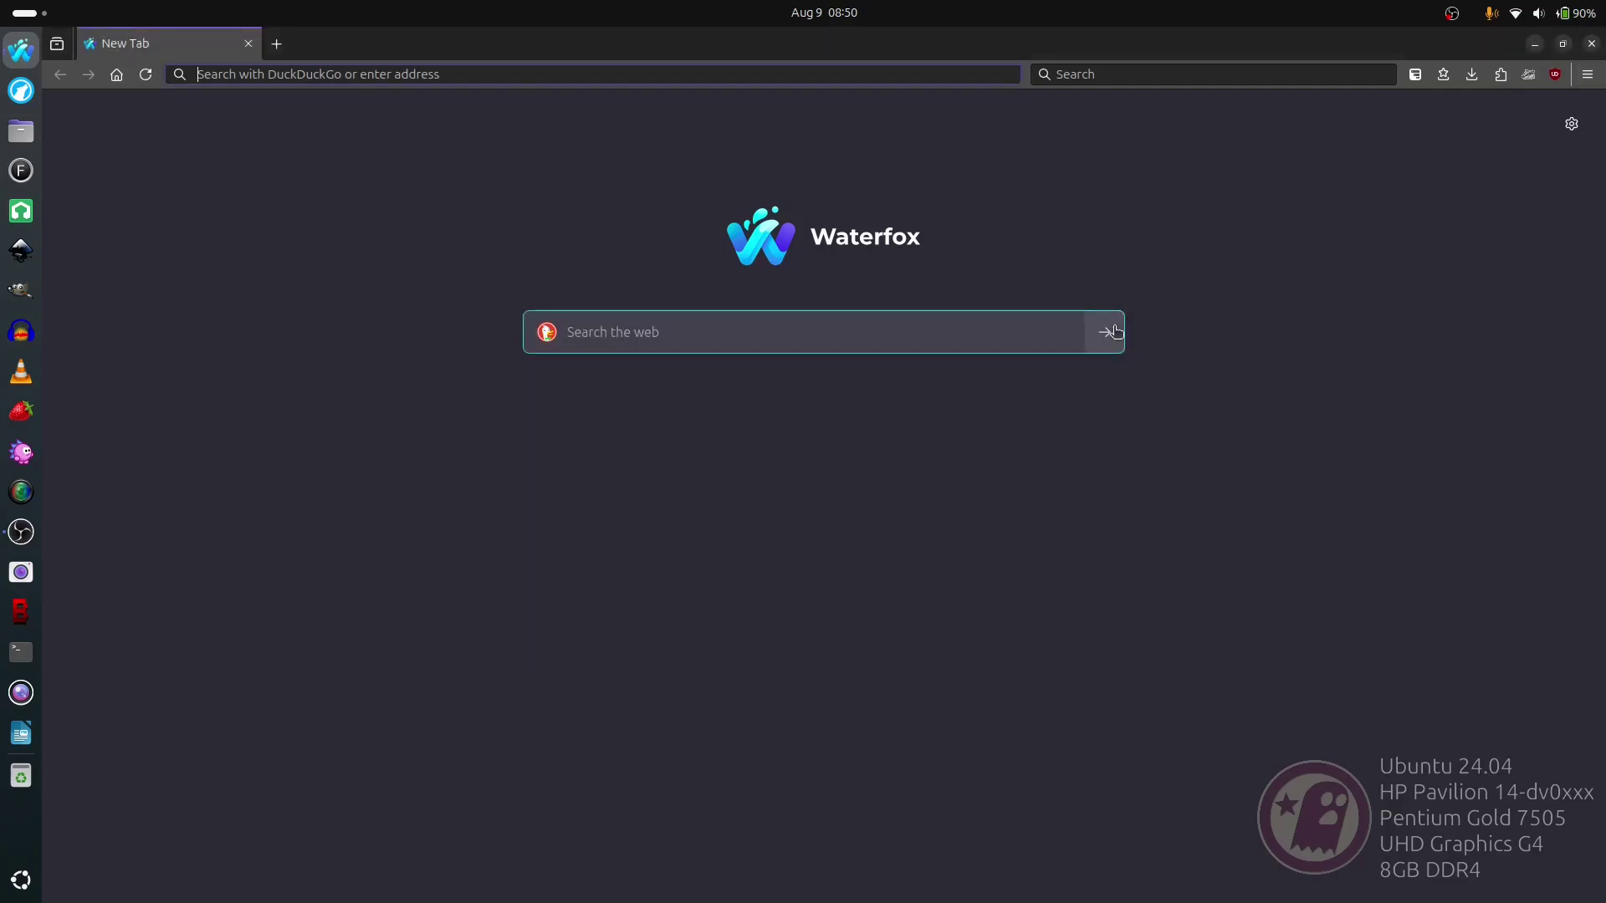
pyautogui.click(1592, 47)
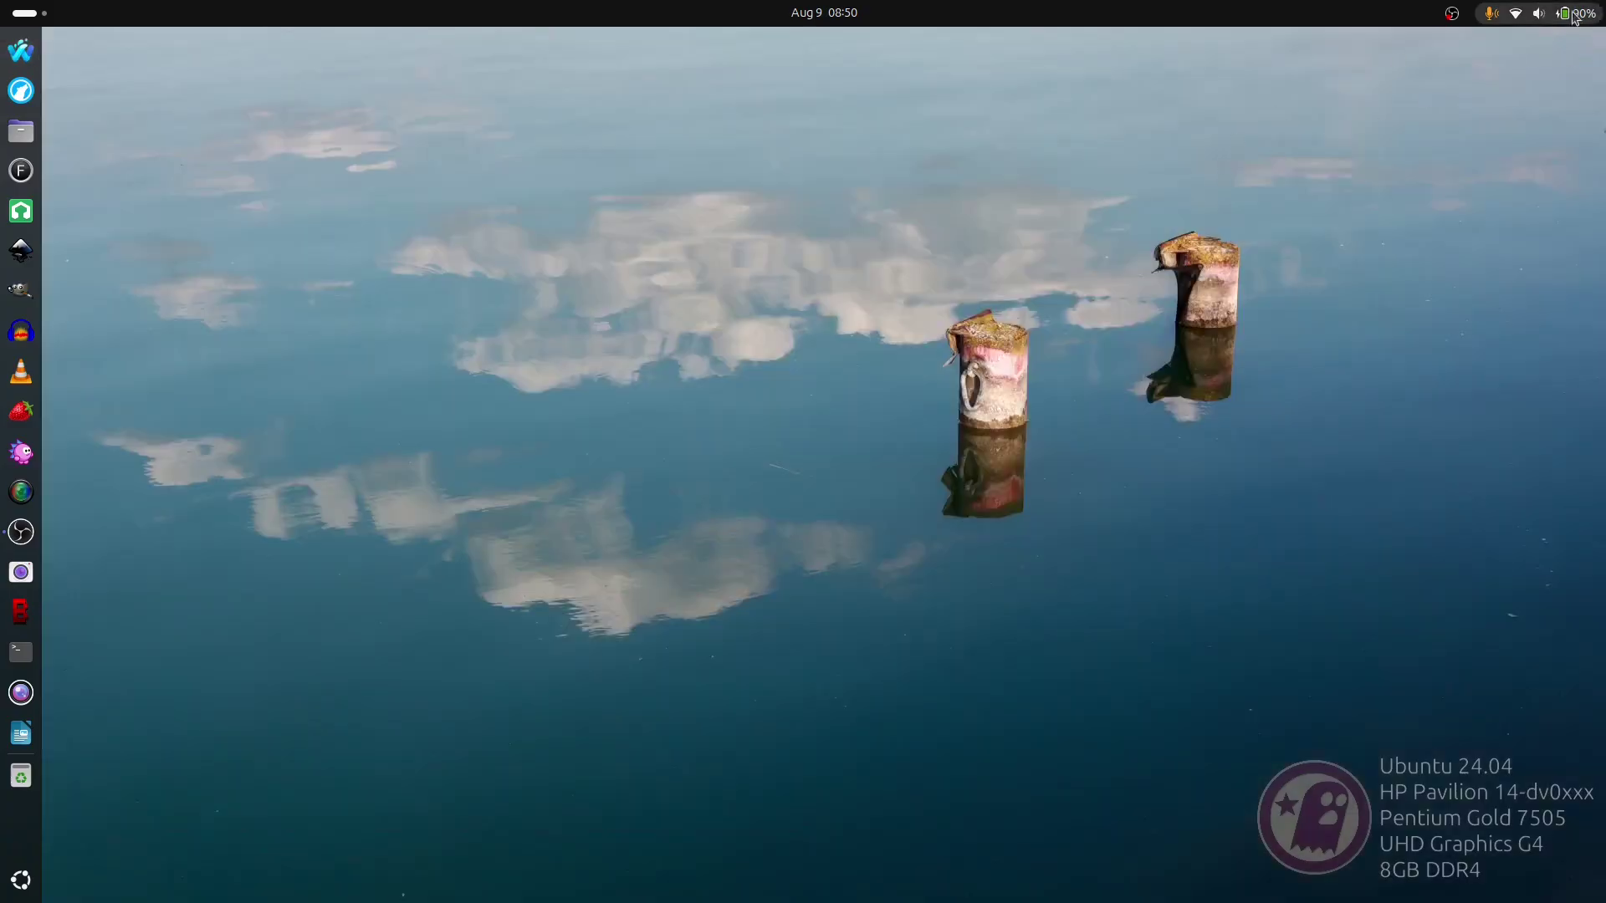
# Step: Check the Ubuntu release on the system's About page in Settings, highlighting the operating system value, and close Settings
pyautogui.click(1535, 13)
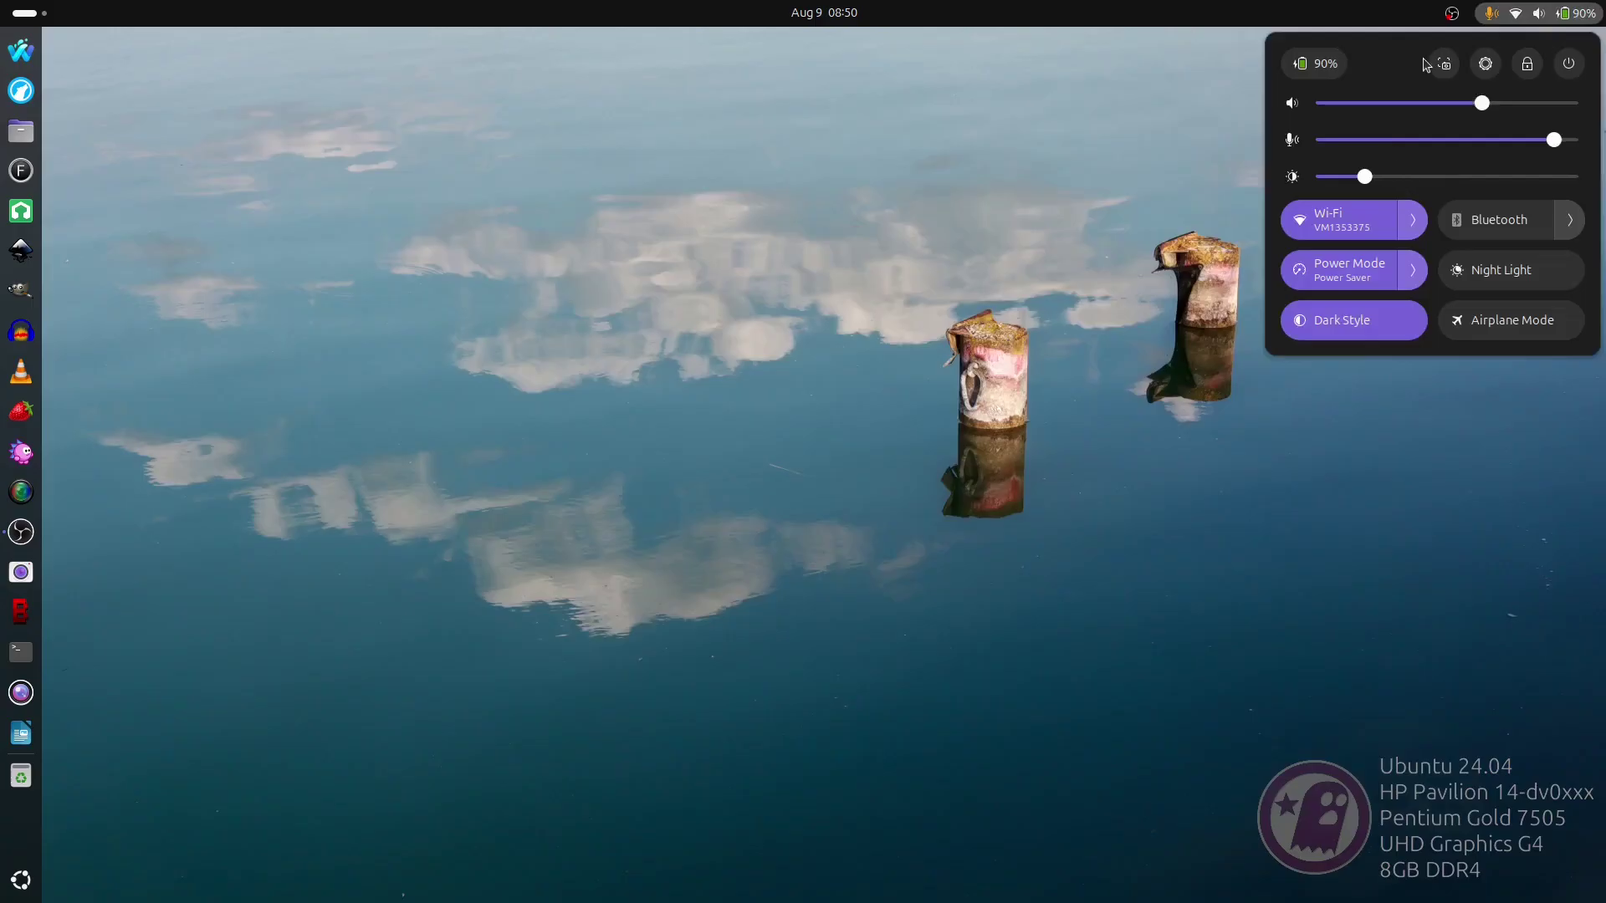
pyautogui.click(1485, 65)
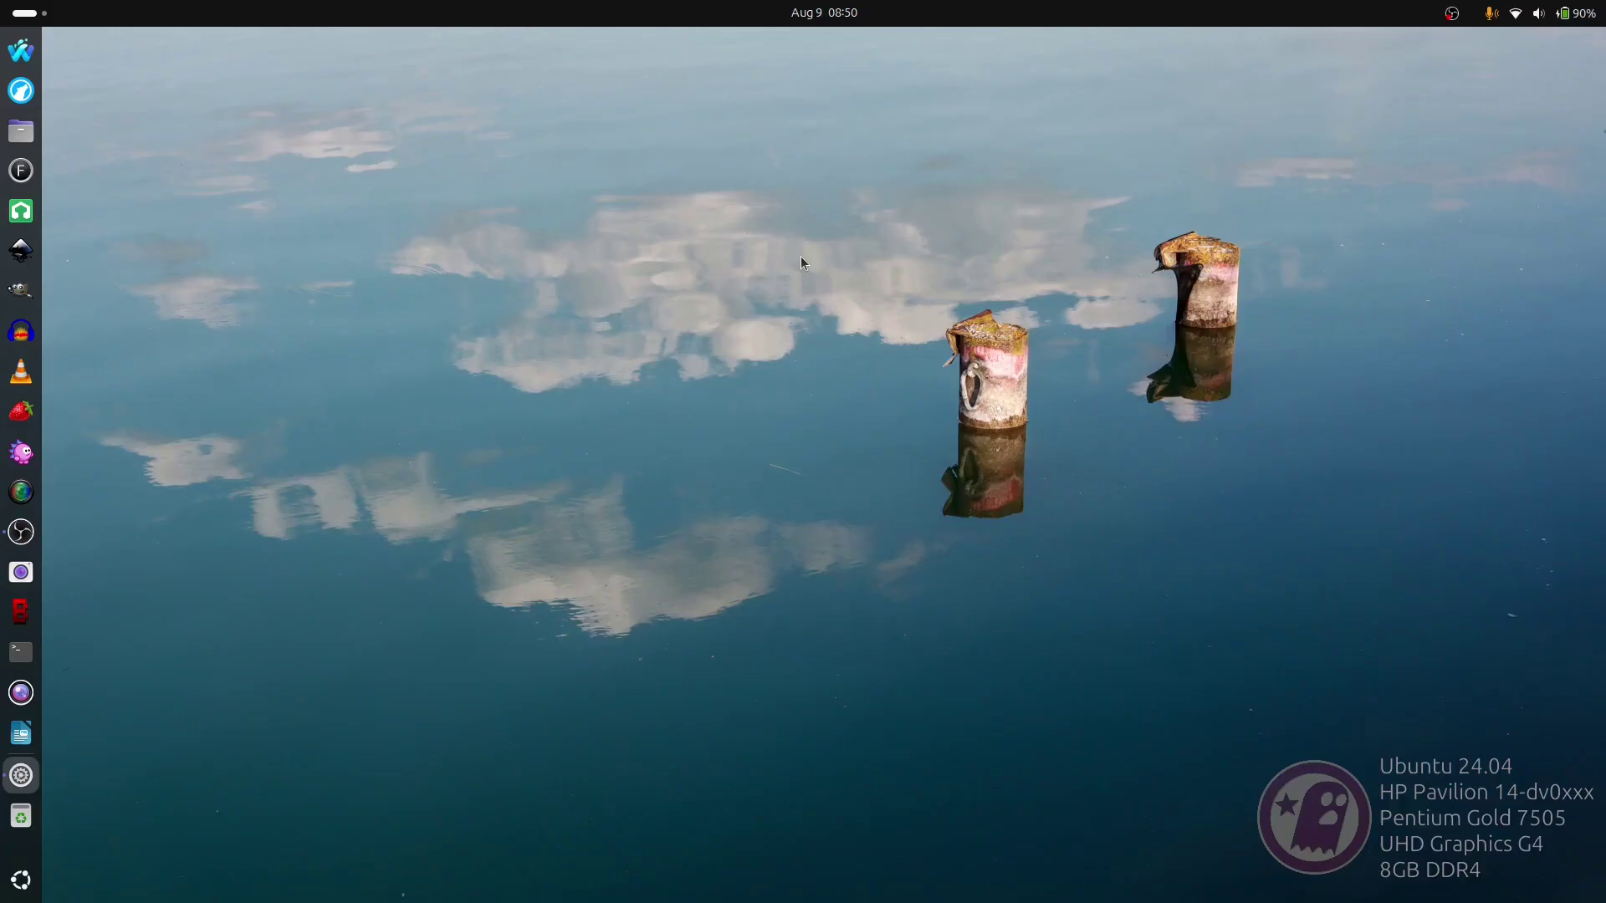
pyautogui.scroll(-1, 535, 519)
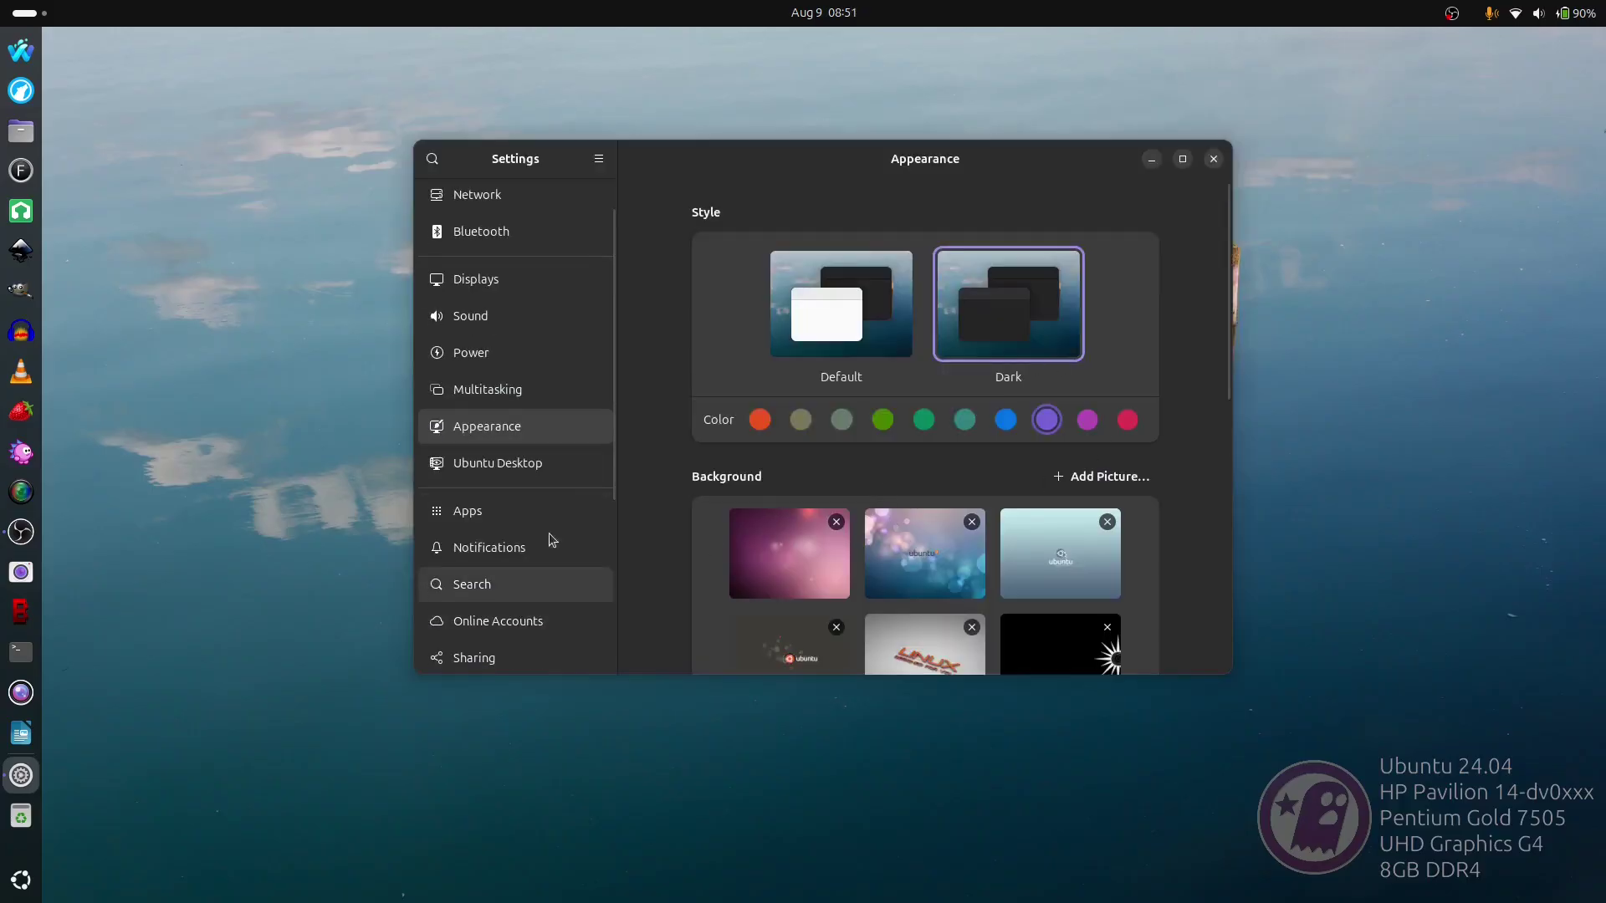
pyautogui.scroll(-5, 544, 518)
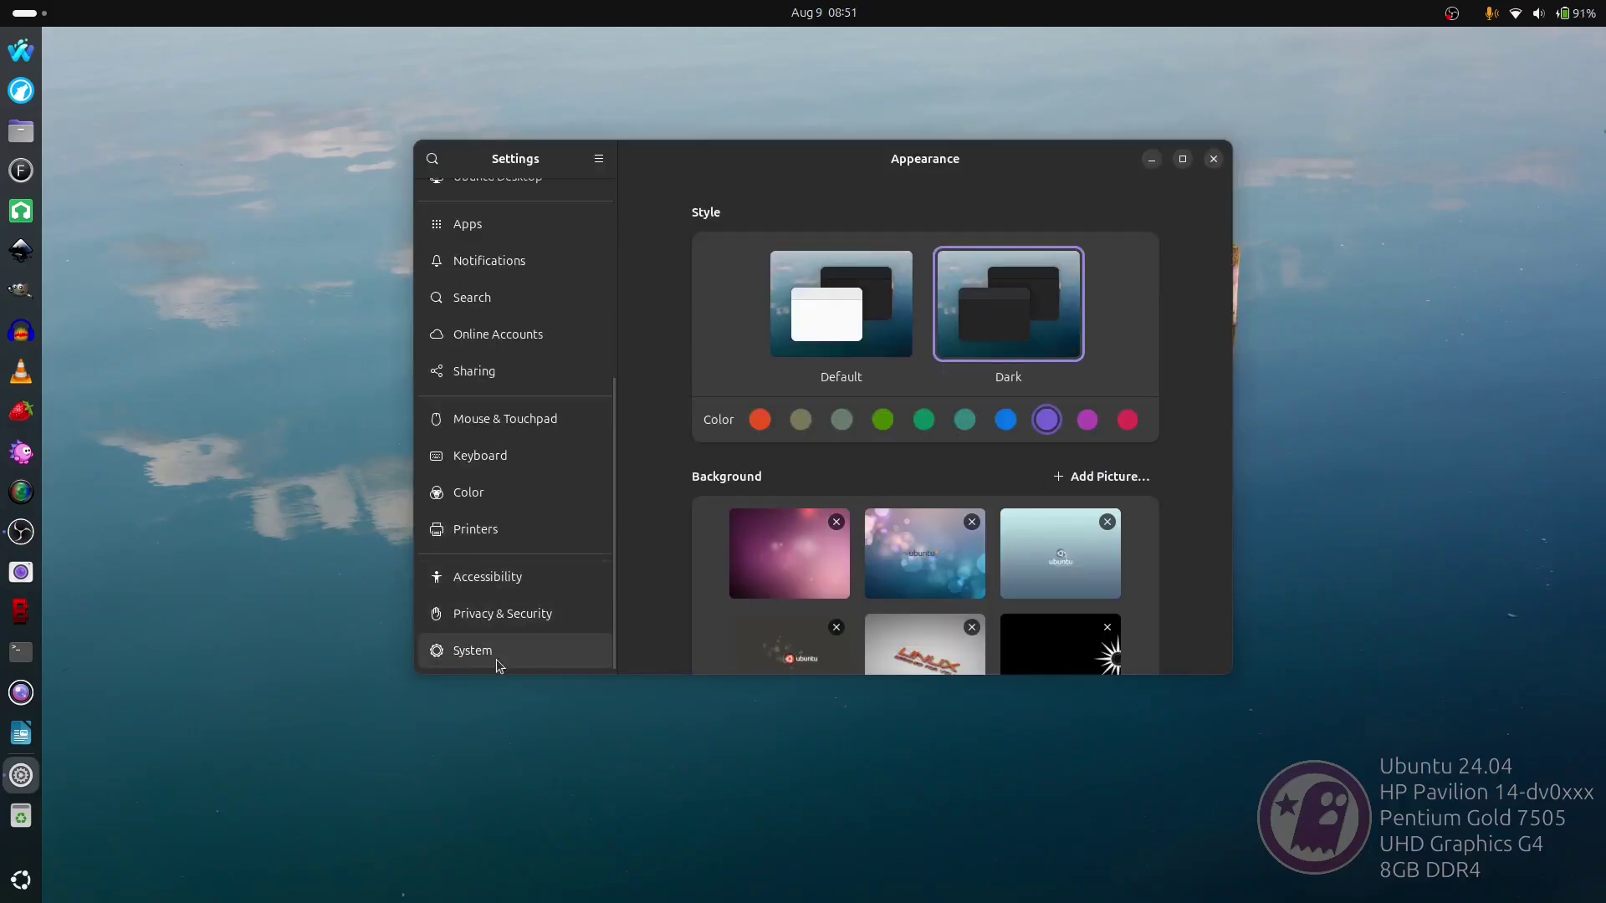
pyautogui.click(498, 665)
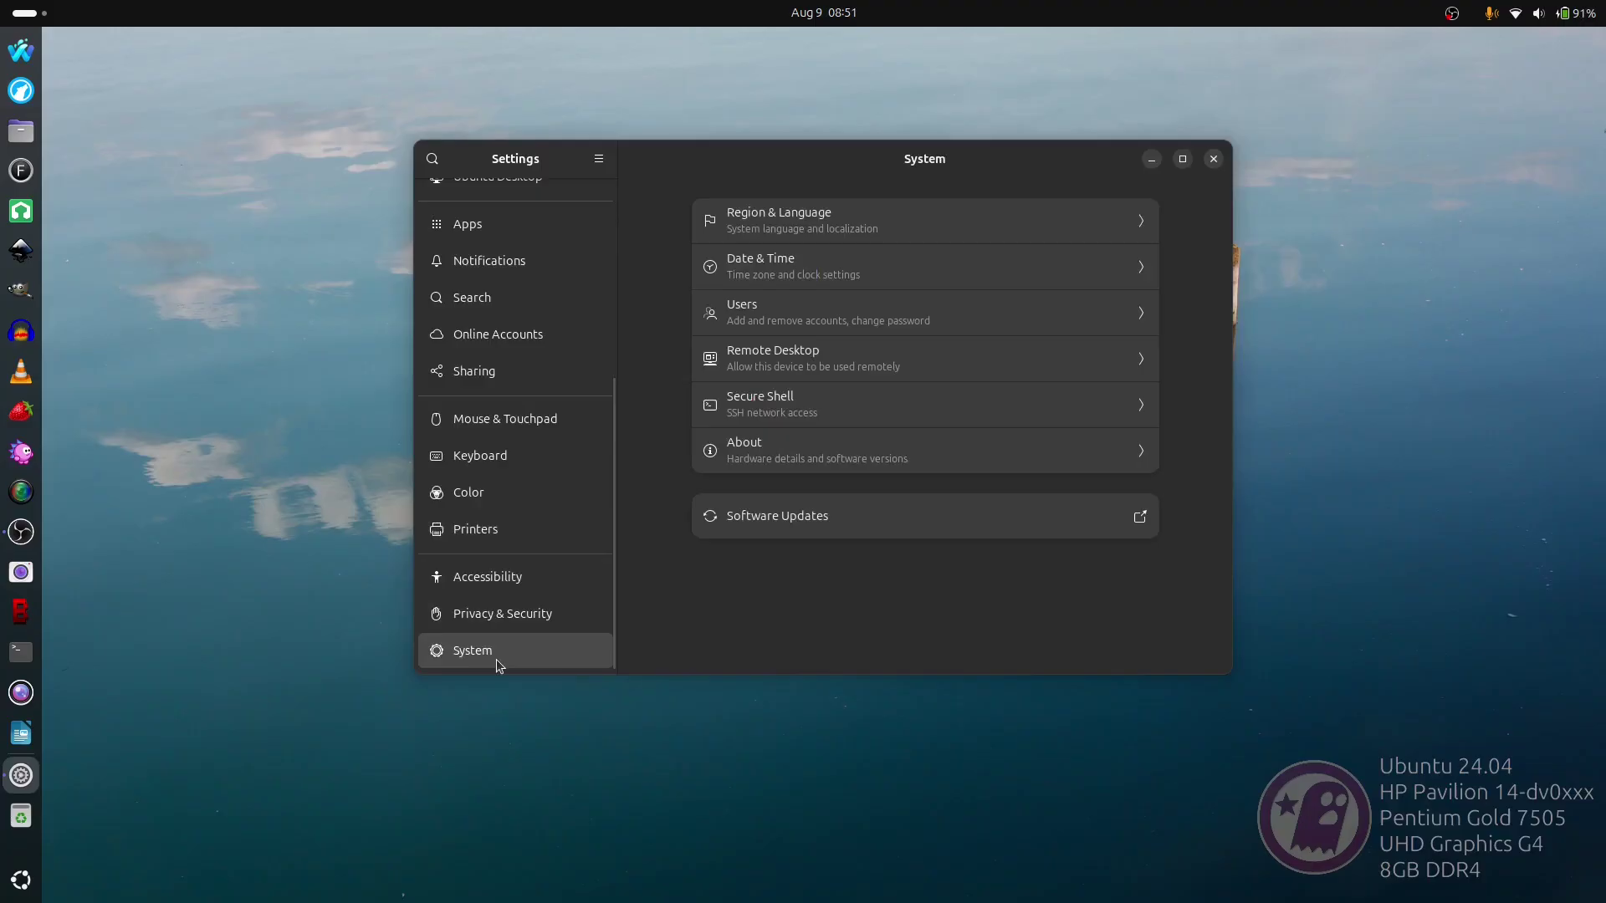
pyautogui.click(806, 462)
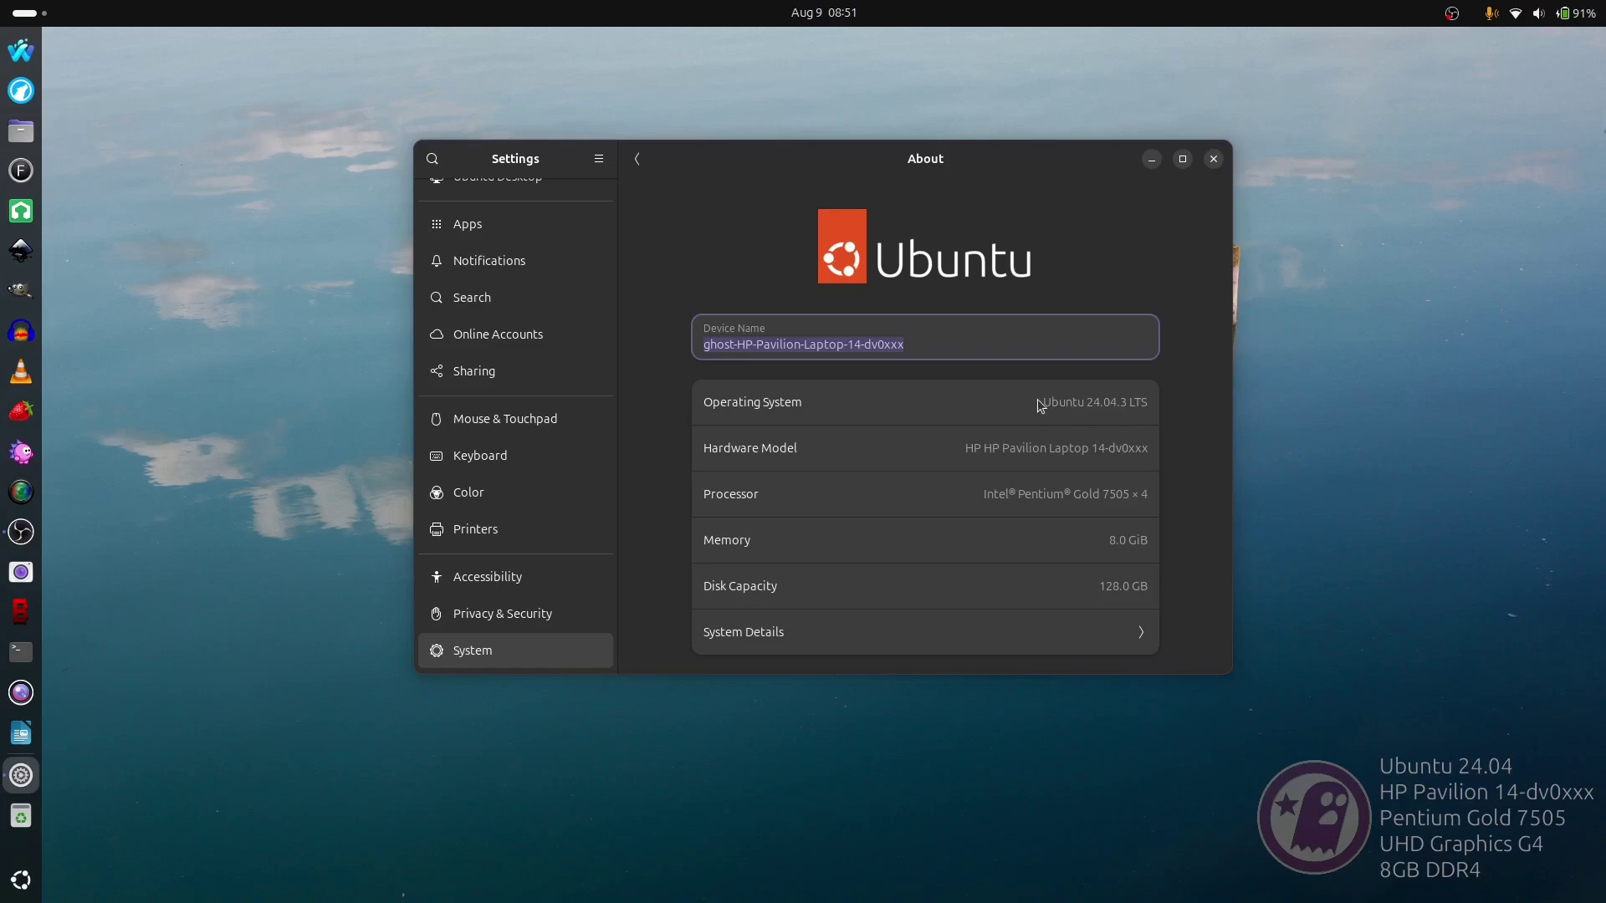
pyautogui.moveTo(1042, 402); pyautogui.dragTo(1155, 402)
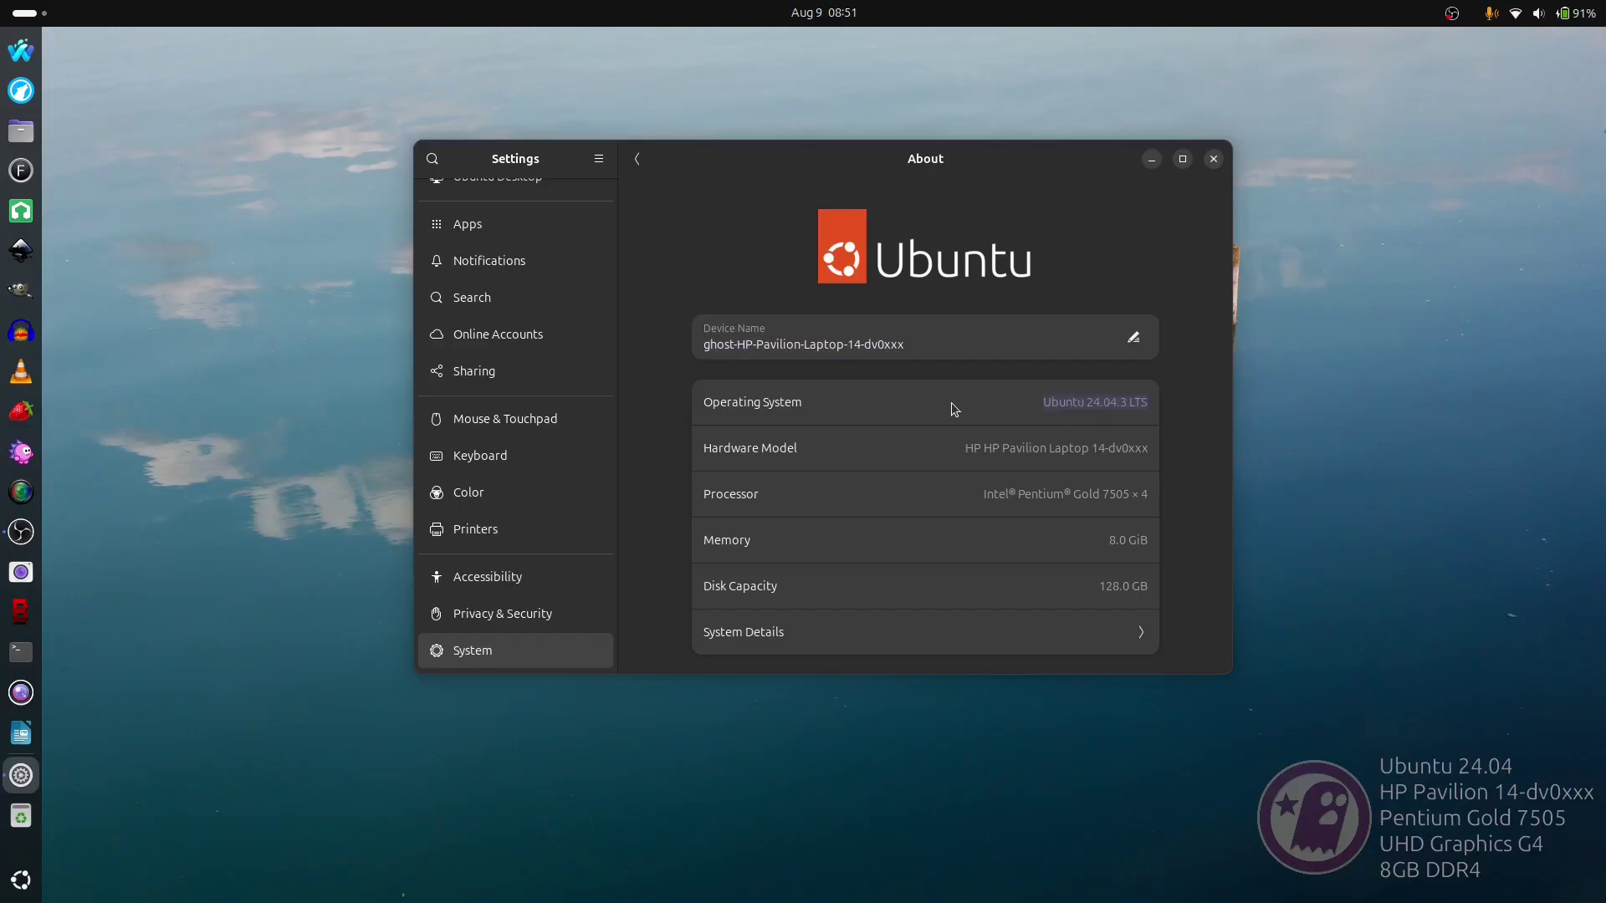
pyautogui.click(1214, 159)
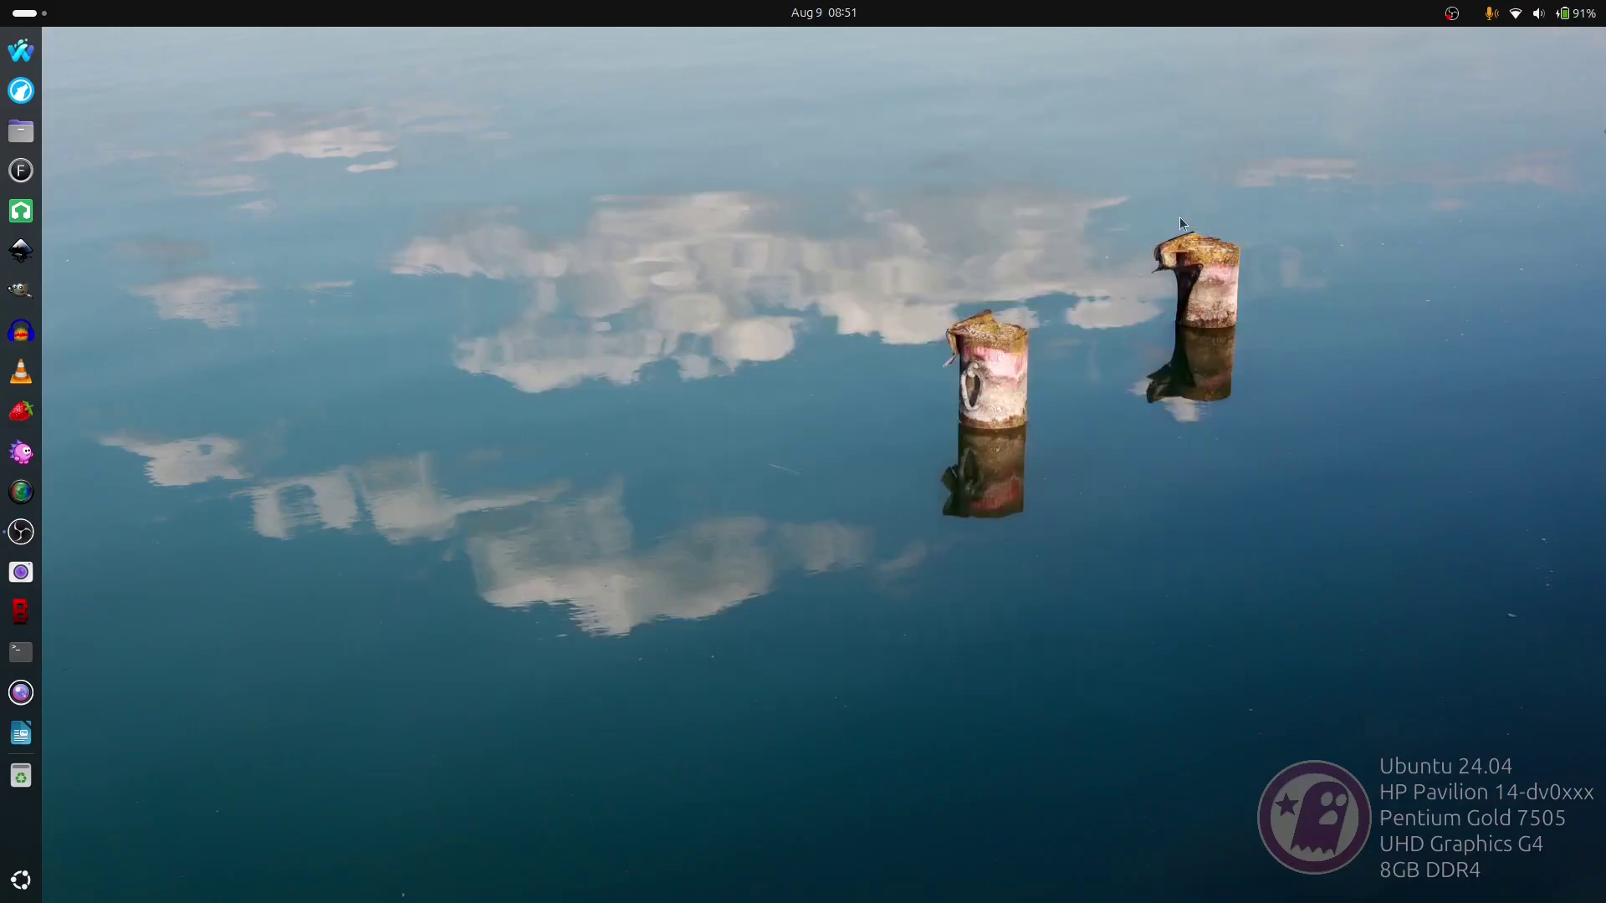